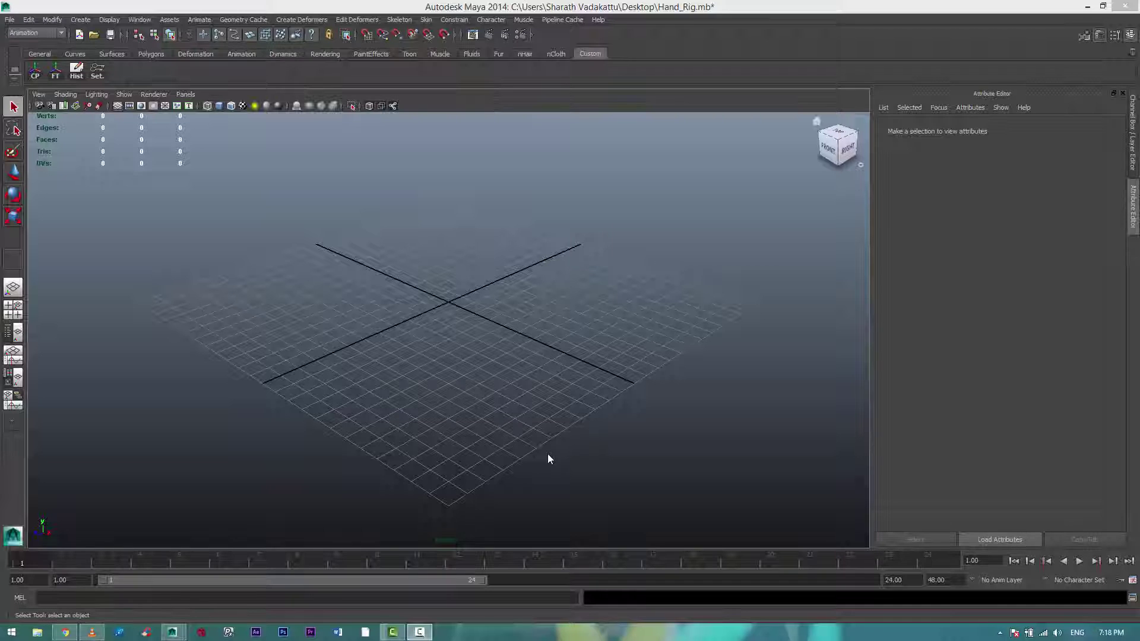
- Maximize the top orthographic view, keep the Animation menu set, and activate the Joint Tool
{"action": "key", "text": "space"}
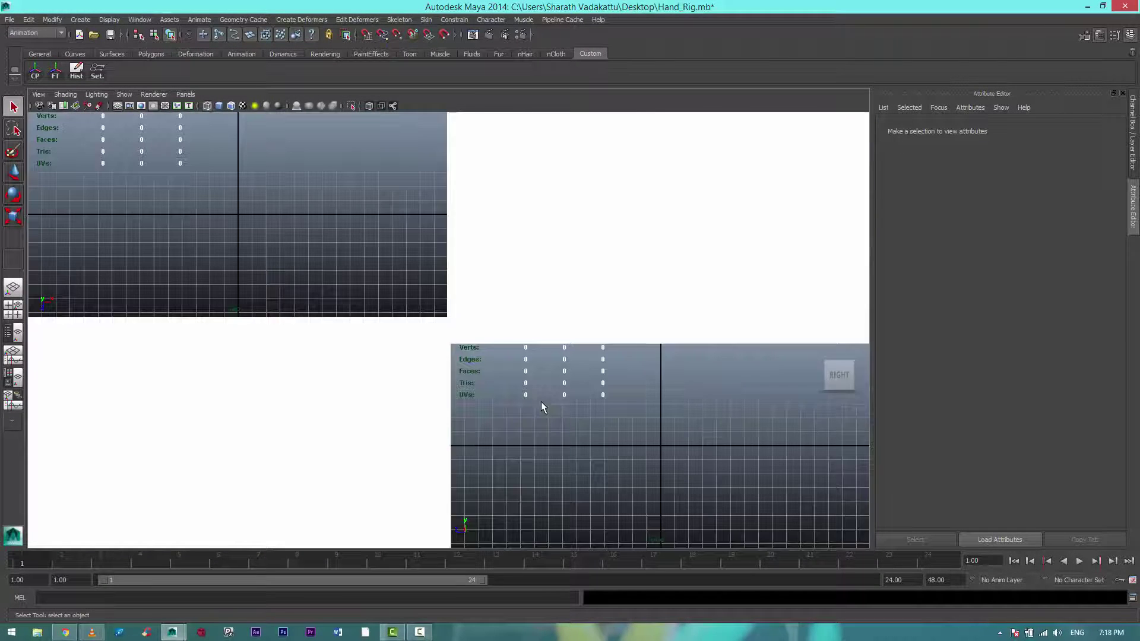
{"action": "key", "text": "space"}
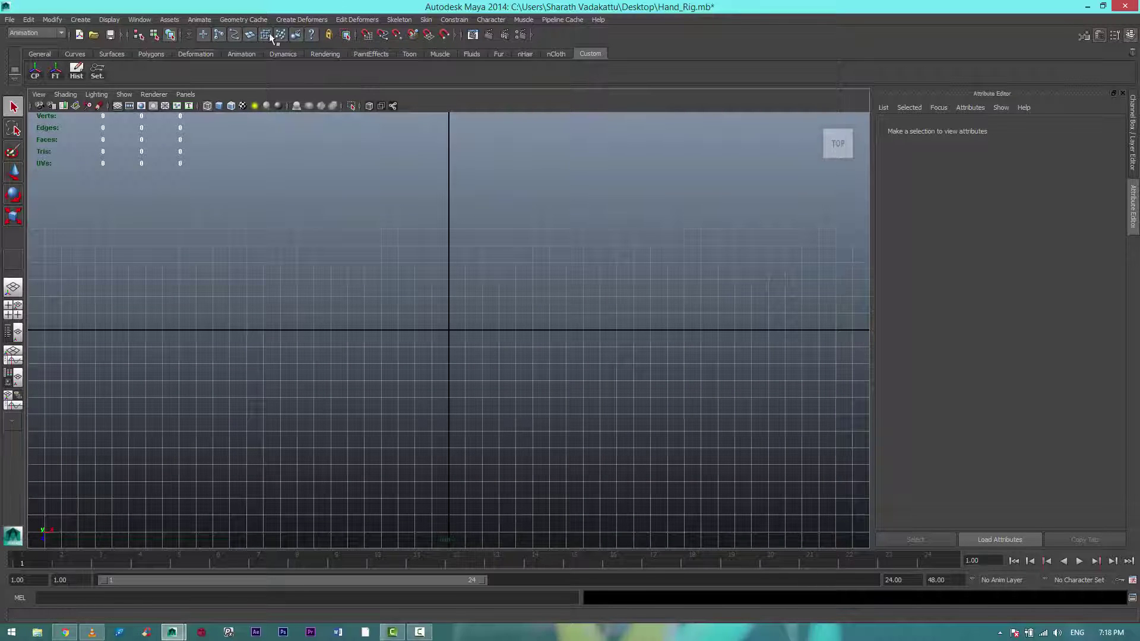
{"action": "left_click", "coordinate": [53, 34]}
{"action": "left_click", "coordinate": [41, 43]}
{"action": "left_click", "coordinate": [407, 23]}
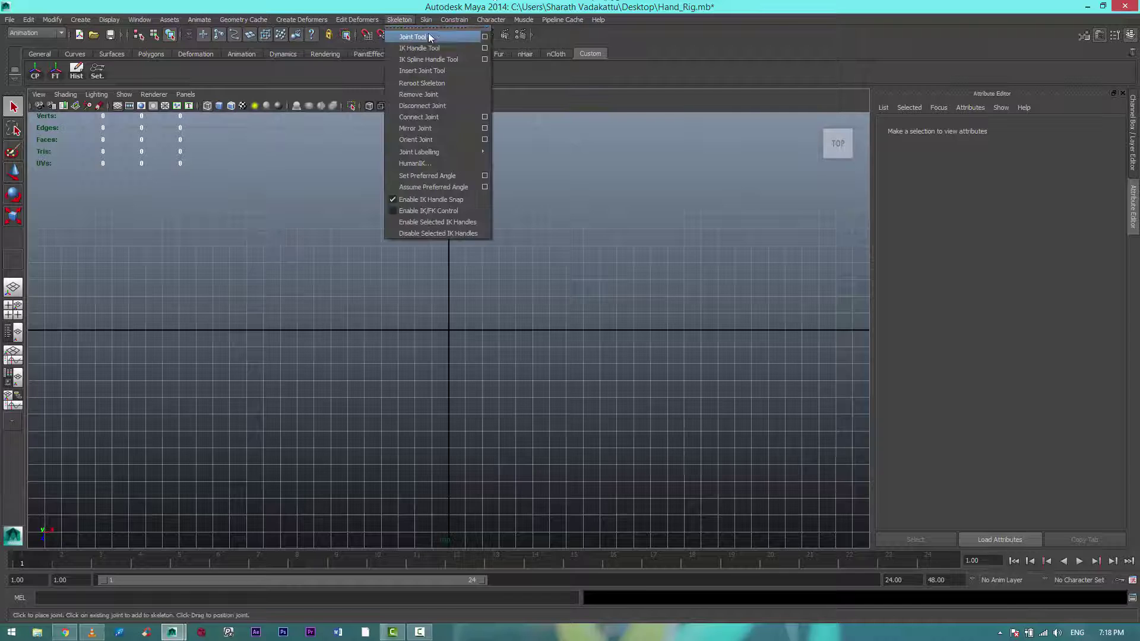
- Place the shoulder, elbow, wrist, palm and end joints of the arm chain in the top view
{"action": "left_click", "coordinate": [44, 330]}
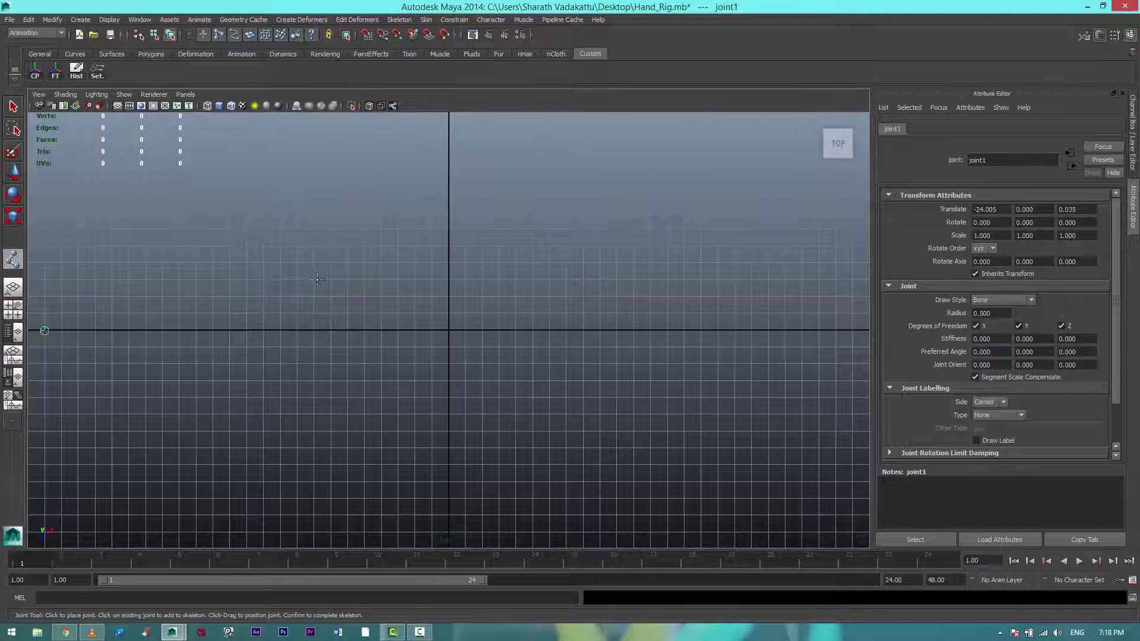
{"action": "left_click", "coordinate": [317, 280]}
{"action": "left_click", "coordinate": [601, 331]}
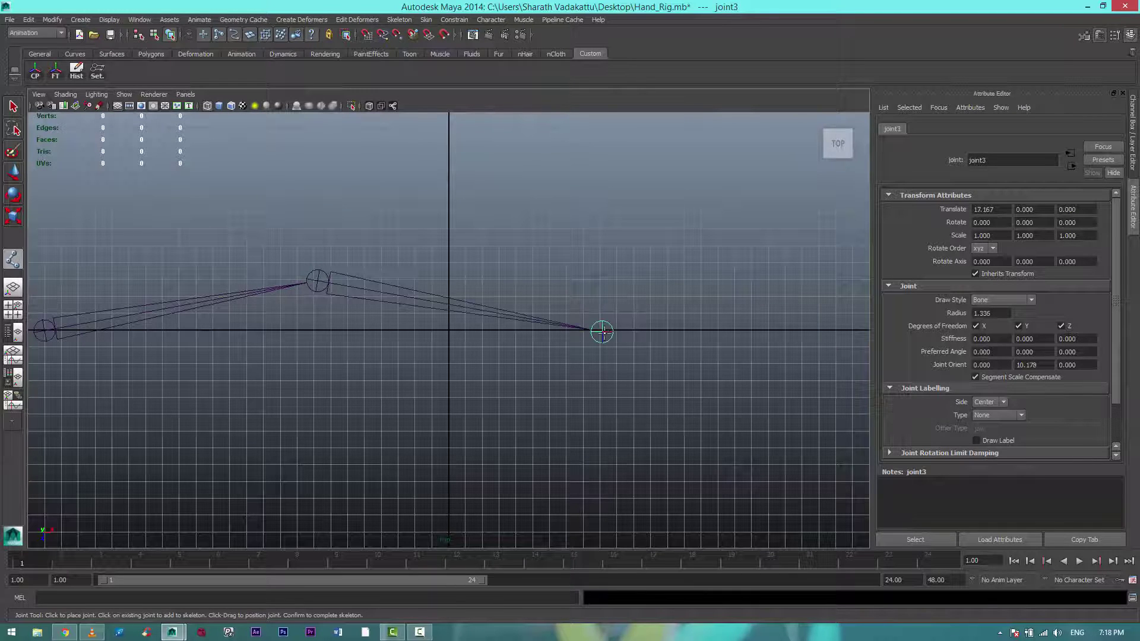
{"action": "middle_click_drag", "start_coordinate": [694, 337], "coordinate": [484, 331], "text": "alt"}
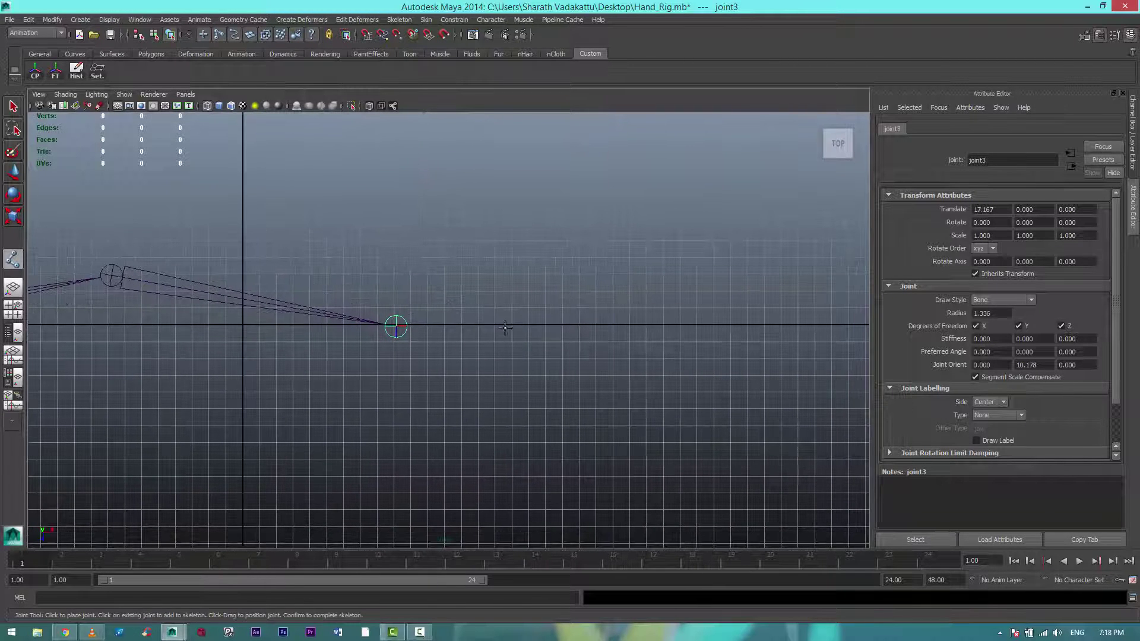
{"action": "left_click", "coordinate": [510, 325]}
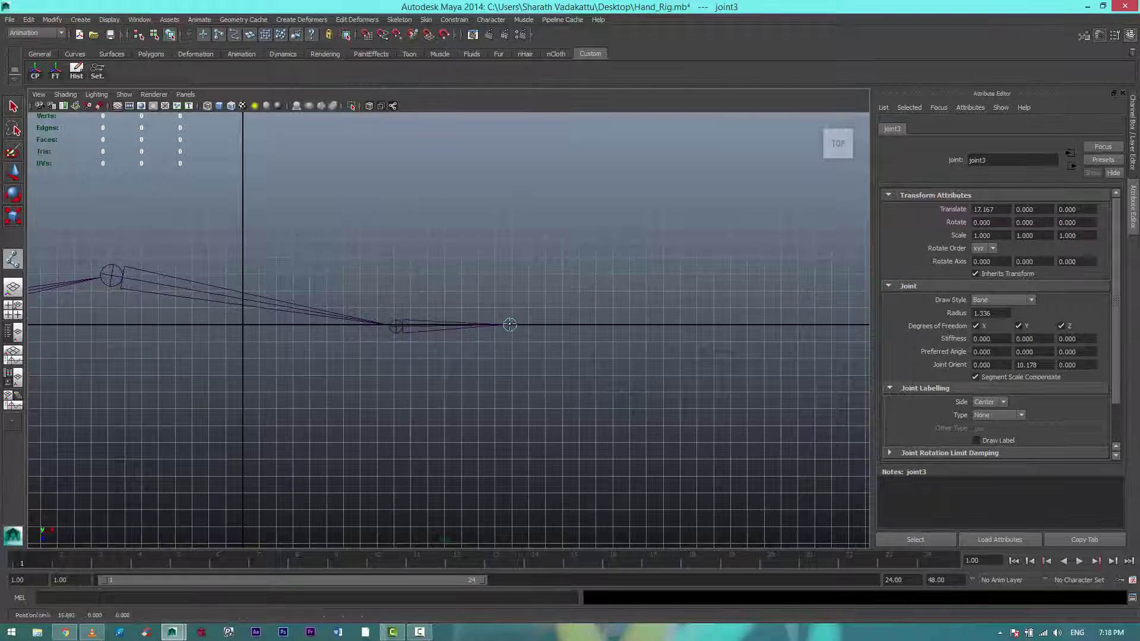
{"action": "left_click", "coordinate": [578, 325]}
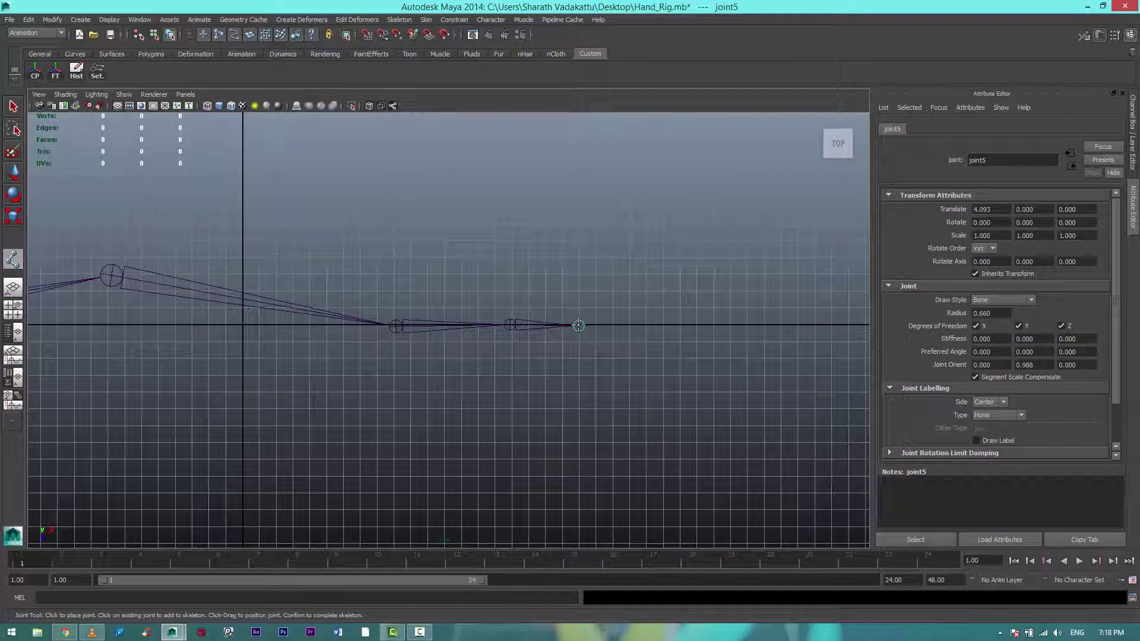
{"action": "key", "text": "q"}
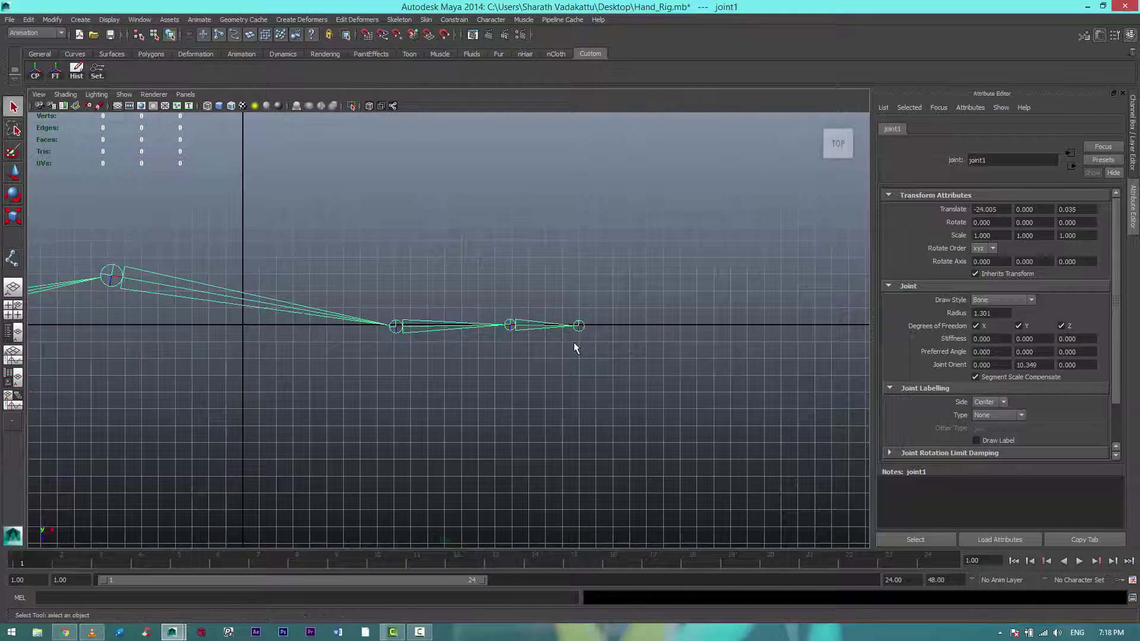
- Delete the arm chain's extra end joint and check the palm joint
{"action": "left_click", "coordinate": [565, 355]}
{"action": "left_click", "coordinate": [577, 324]}
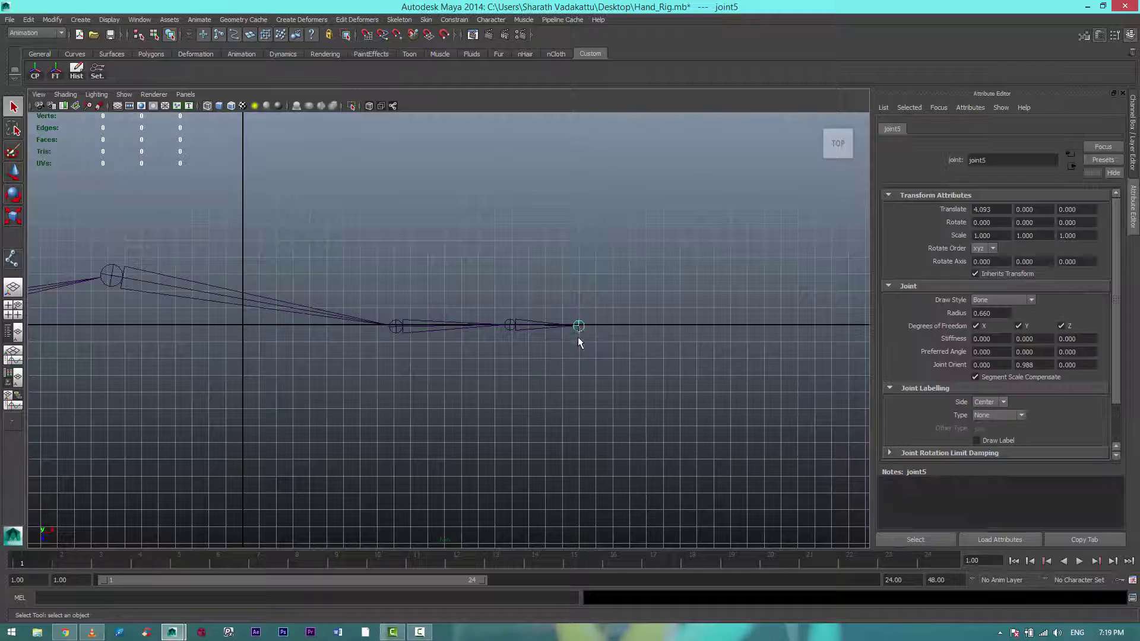
{"action": "key", "text": "Delete"}
{"action": "left_click", "coordinate": [510, 325]}
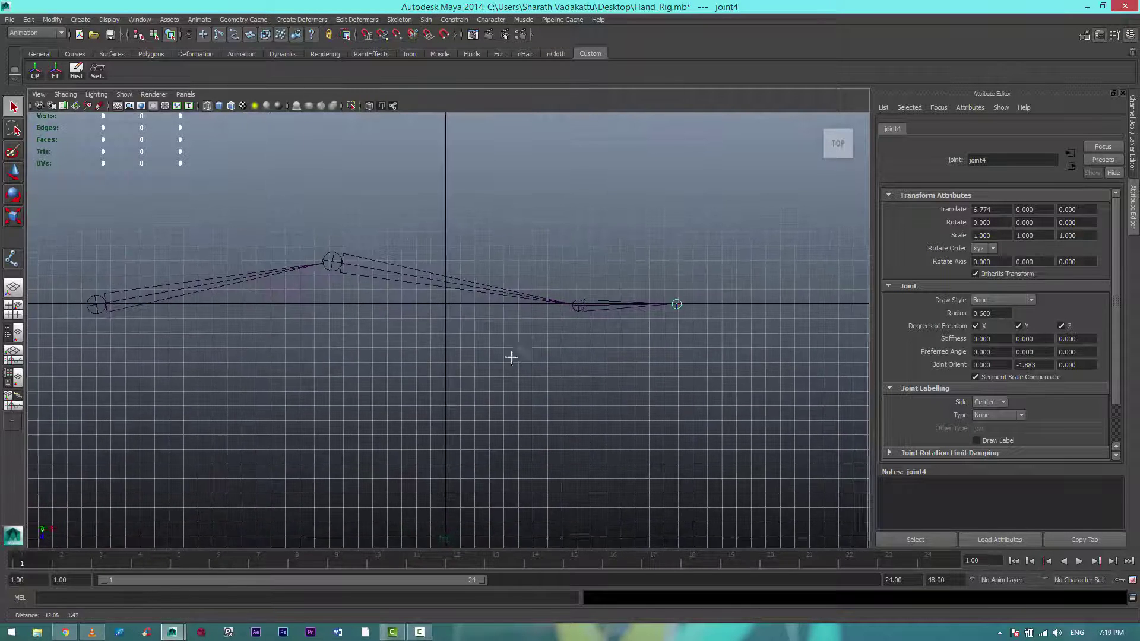
{"action": "left_click_drag", "start_coordinate": [482, 389], "coordinate": [330, 382], "text": "alt"}
{"action": "right_click_drag", "start_coordinate": [331, 381], "coordinate": [539, 392], "text": "alt"}
{"action": "mouse_move", "coordinate": [539, 392]}
{"action": "middle_mouse_down", "text": "alt"}
{"action": "mouse_move", "coordinate": [416, 384]}
{"action": "mouse_move", "coordinate": [292, 412]}
{"action": "middle_mouse_up", "text": "alt"}
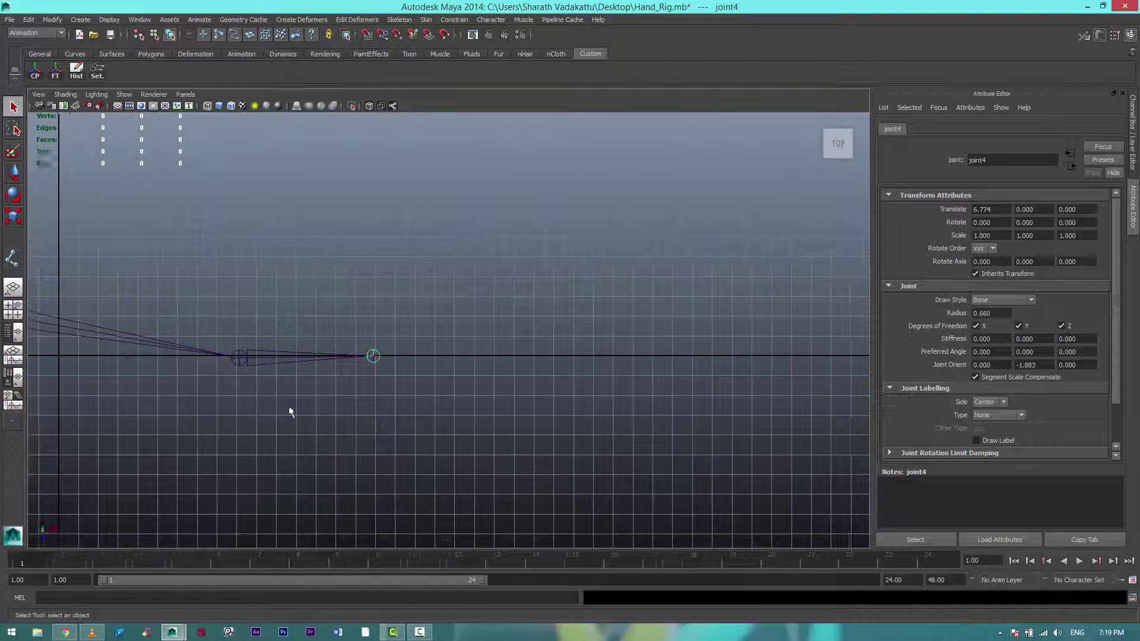
{"action": "left_click", "coordinate": [12, 260]}
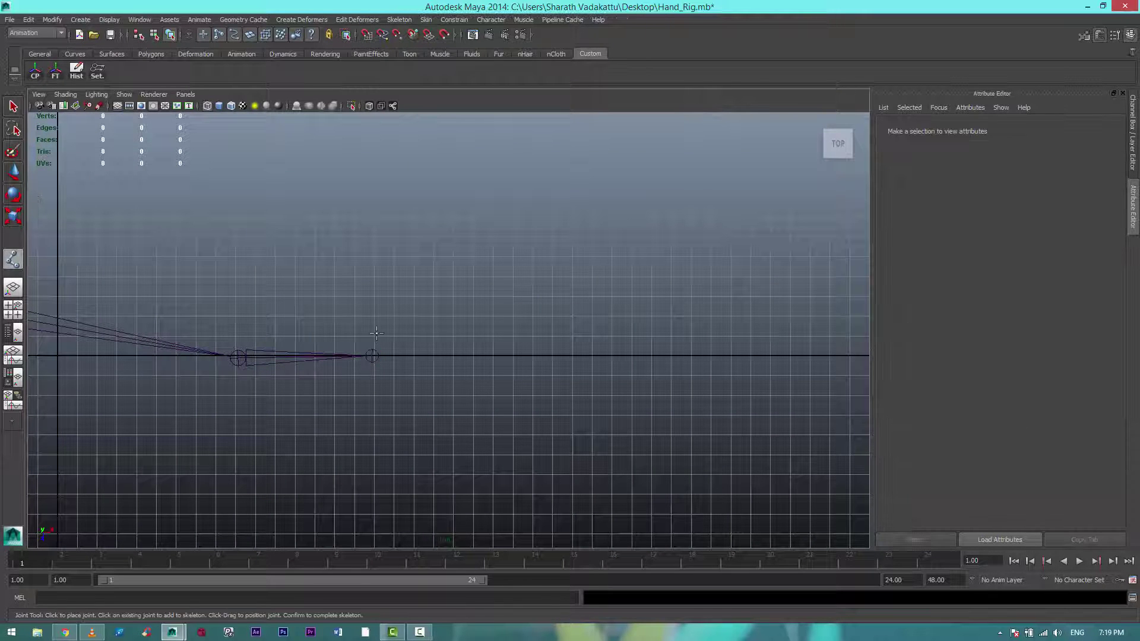
- Draw a five-joint finger chain, move it beside the palm, and duplicate it into more fingers
{"action": "left_click", "coordinate": [433, 318]}
{"action": "left_click", "coordinate": [473, 317]}
{"action": "left_click", "coordinate": [515, 318]}
{"action": "left_click", "coordinate": [554, 318]}
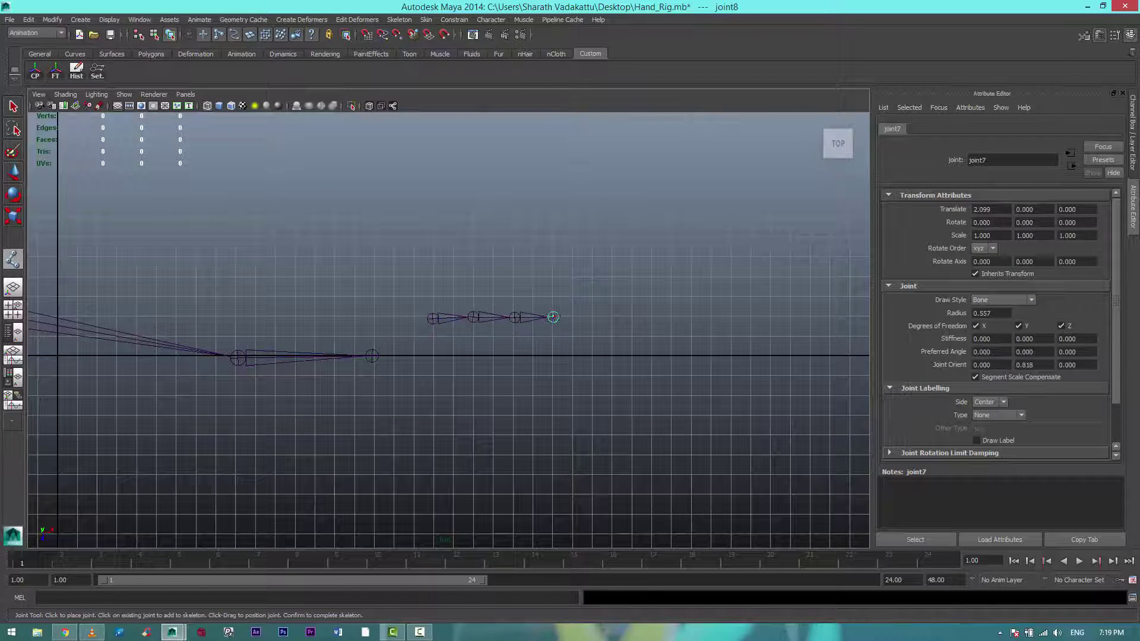
{"action": "left_click", "coordinate": [590, 317]}
{"action": "key", "text": "q"}
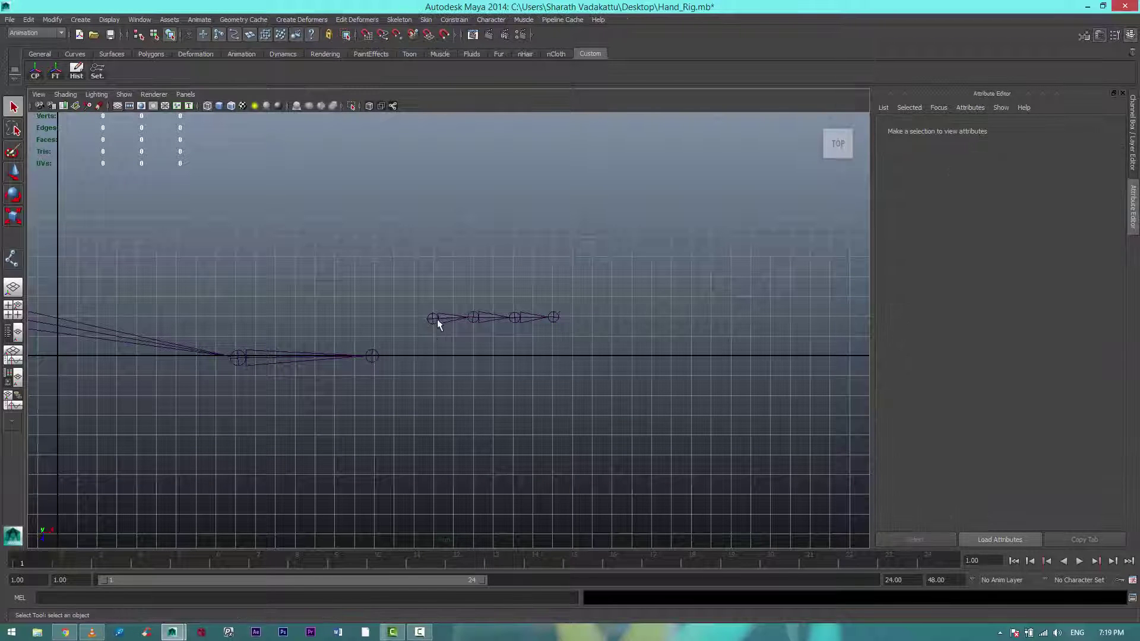
{"action": "left_click", "coordinate": [437, 318]}
{"action": "key", "text": "w"}
{"action": "mouse_move", "coordinate": [435, 359]}
{"action": "left_mouse_down"}
{"action": "mouse_move", "coordinate": [437, 468]}
{"action": "mouse_move", "coordinate": [429, 305]}
{"action": "left_mouse_up"}
{"action": "key", "text": "ctrl+d"}
{"action": "key", "text": "ctrl+d"}
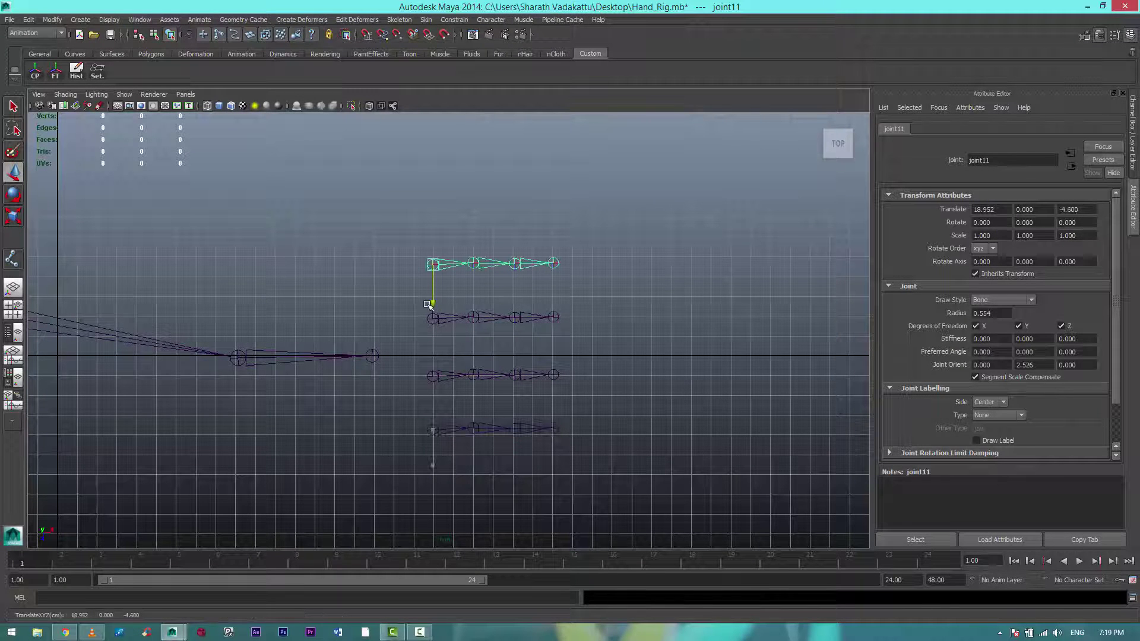
- Parent all four finger chains, top to bottom, to the palm joint
{"action": "left_click", "coordinate": [374, 357]}
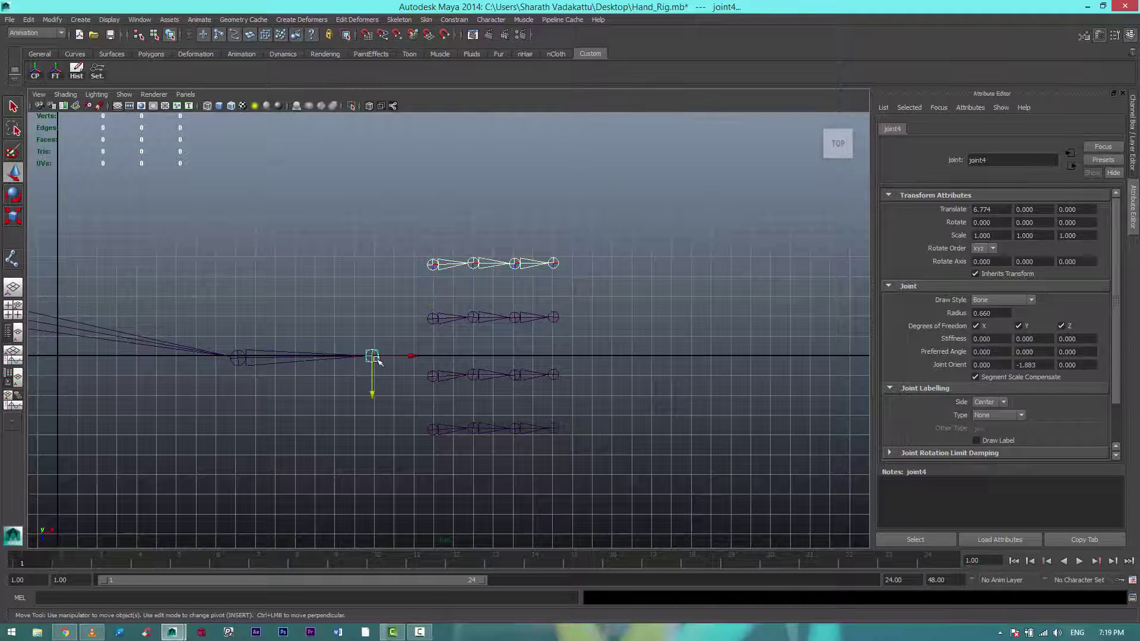
{"action": "key", "text": "p"}
{"action": "left_click", "coordinate": [428, 318]}
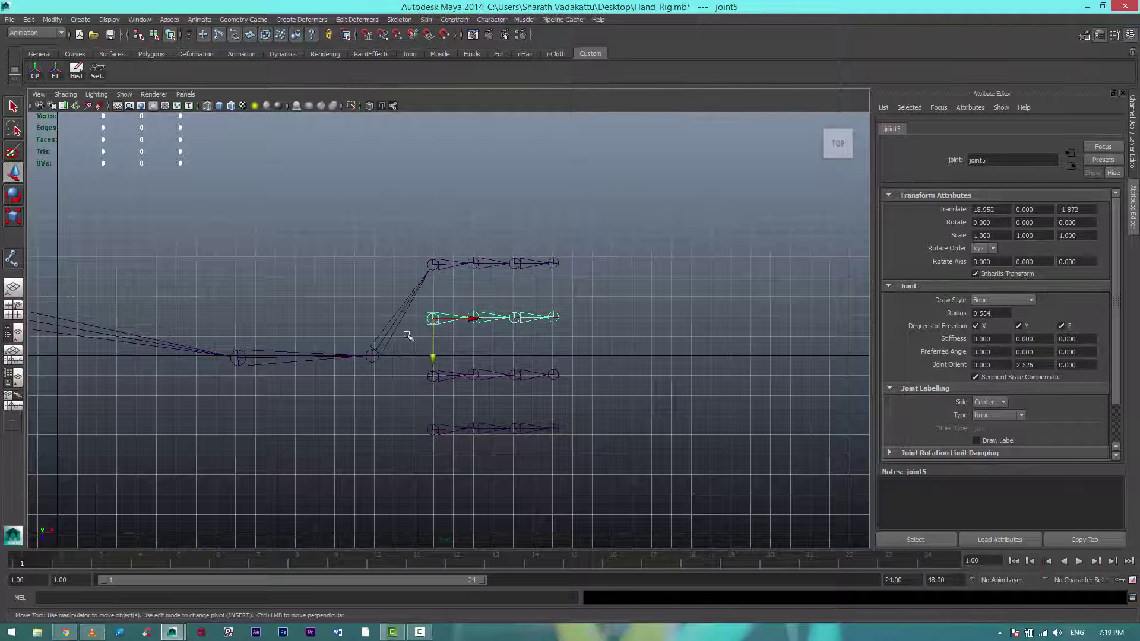
{"action": "left_click", "coordinate": [373, 356], "text": "shift"}
{"action": "key", "text": "p"}
{"action": "left_click", "coordinate": [432, 375]}
{"action": "left_click", "coordinate": [372, 356], "text": "shift"}
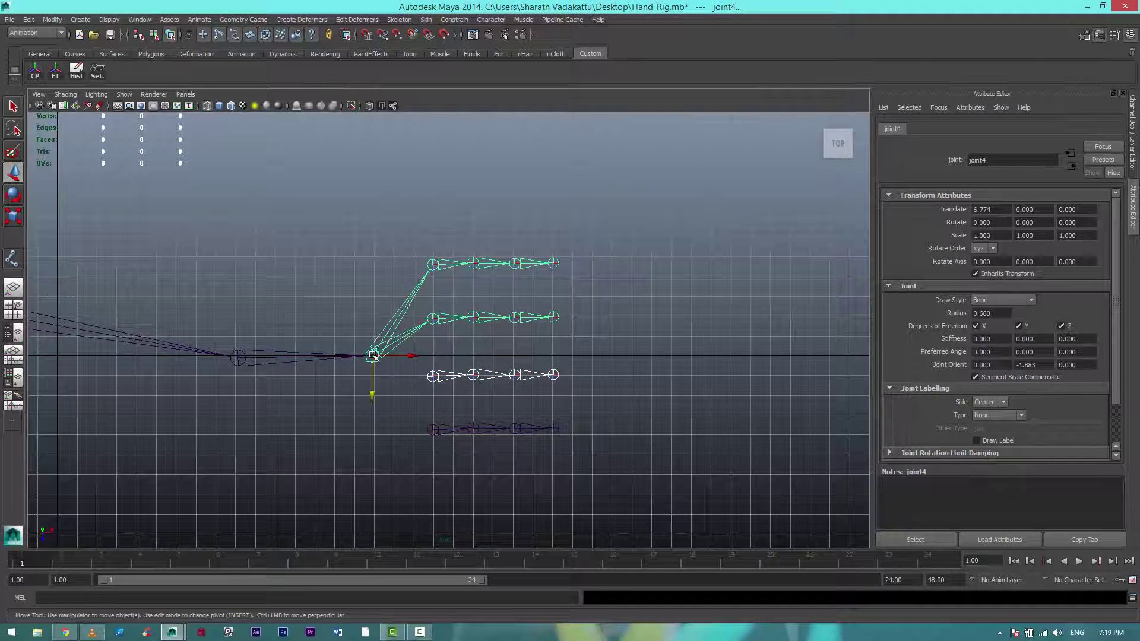
{"action": "key", "text": "p"}
{"action": "left_click", "coordinate": [432, 428]}
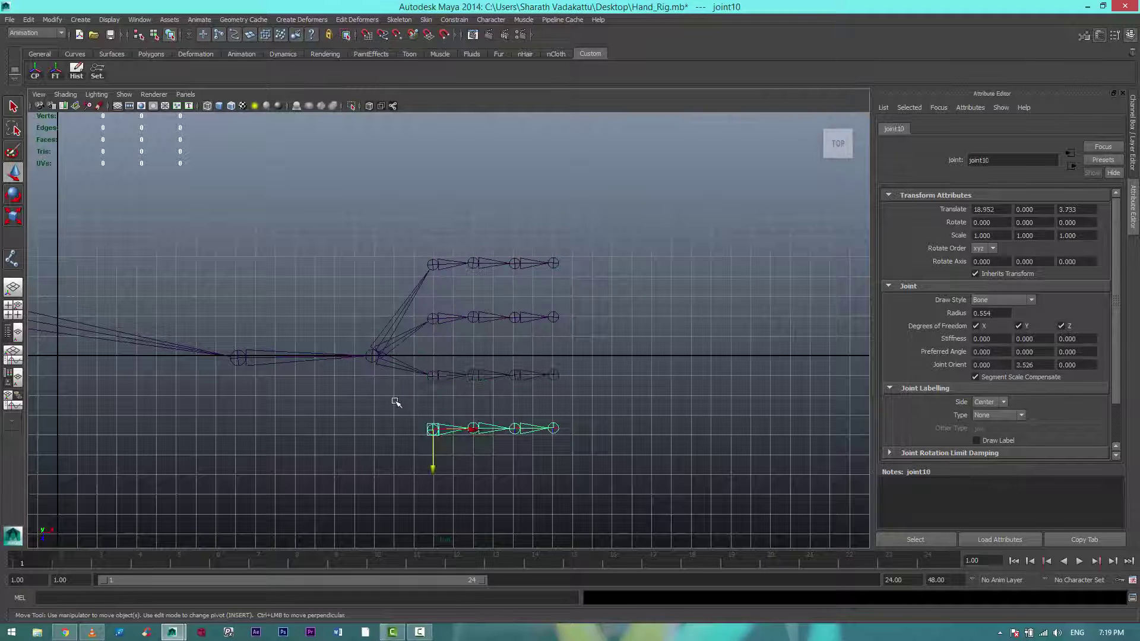
{"action": "left_click", "coordinate": [373, 356], "text": "shift"}
{"action": "key", "text": "p"}
- Frame the hand joints in view and select the wrist joint
{"action": "middle_click_drag", "start_coordinate": [646, 484], "coordinate": [878, 469], "text": "alt"}
{"action": "right_click_drag", "start_coordinate": [402, 257], "coordinate": [496, 368], "text": "alt"}
{"action": "mouse_move", "coordinate": [496, 369]}
{"action": "middle_mouse_down", "text": "alt"}
{"action": "mouse_move", "coordinate": [376, 292]}
{"action": "mouse_move", "coordinate": [364, 308]}
{"action": "middle_mouse_up", "text": "alt"}
{"action": "left_click", "coordinate": [360, 292]}
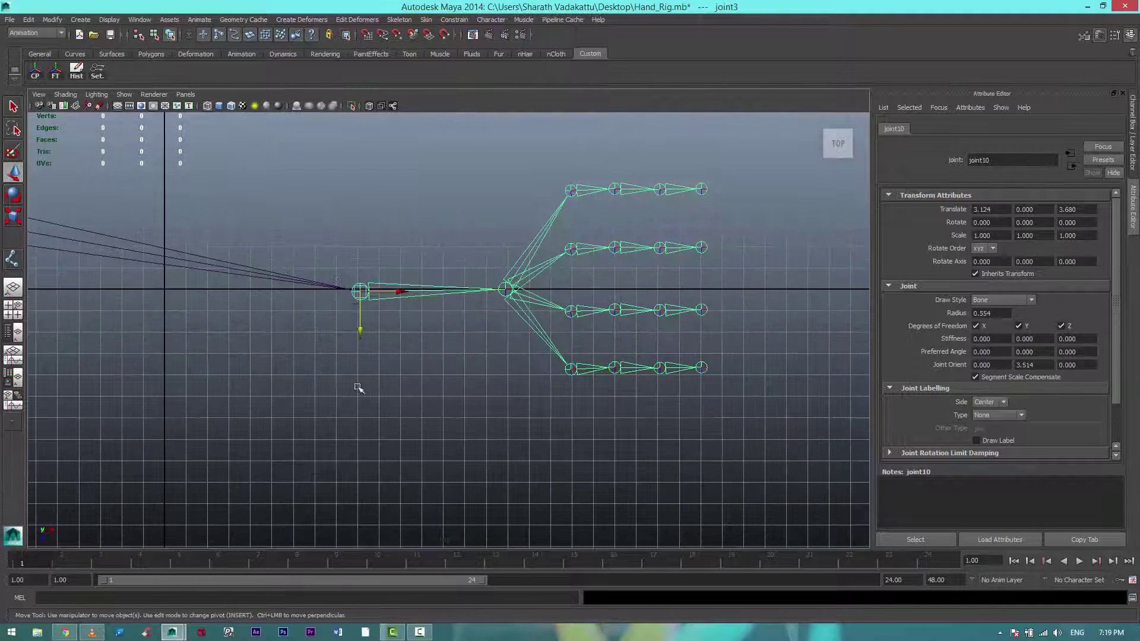
- Draw a four-joint thumb chain branching from the wrist joint below the fingers
{"action": "key", "text": "y"}
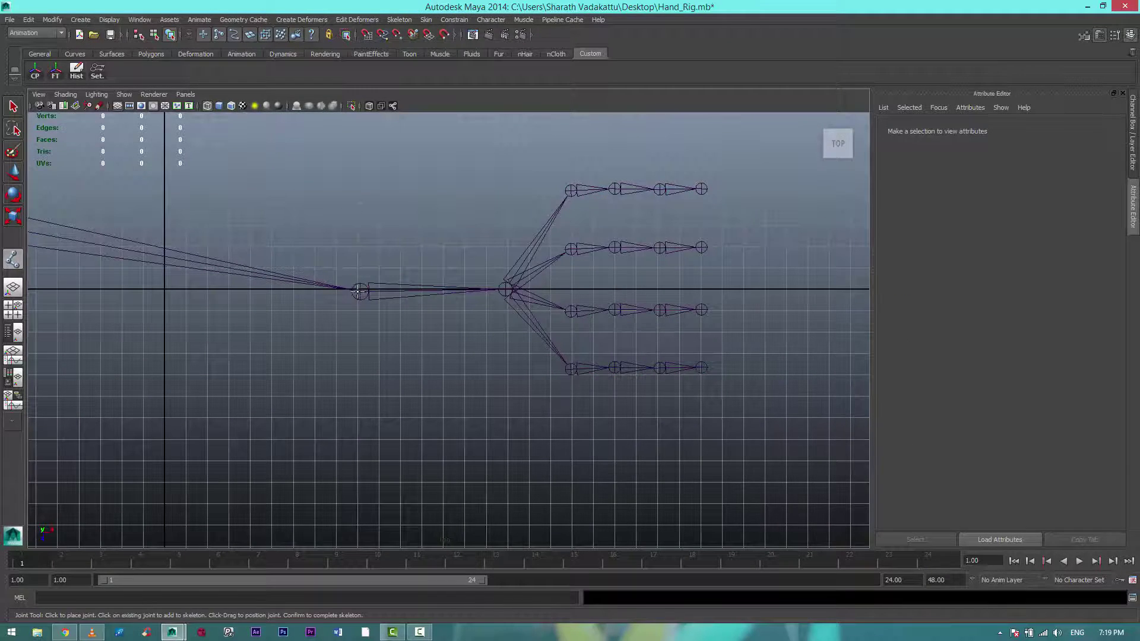
{"action": "left_click", "coordinate": [359, 292]}
{"action": "middle_click_drag", "start_coordinate": [418, 367], "coordinate": [324, 291], "text": "alt"}
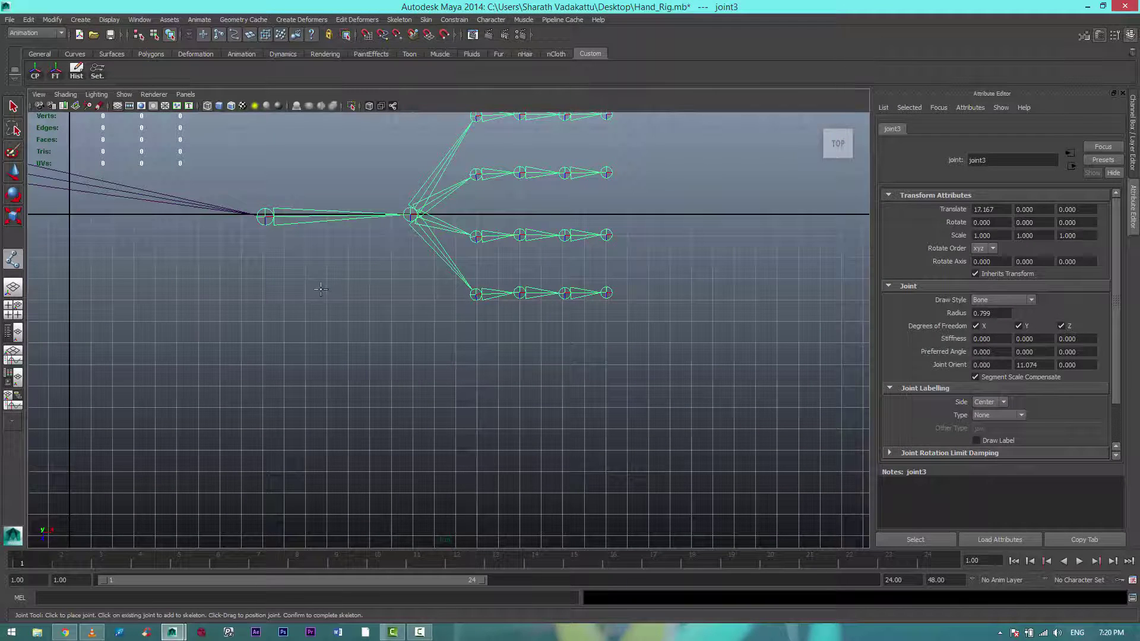
{"action": "left_click", "coordinate": [310, 299]}
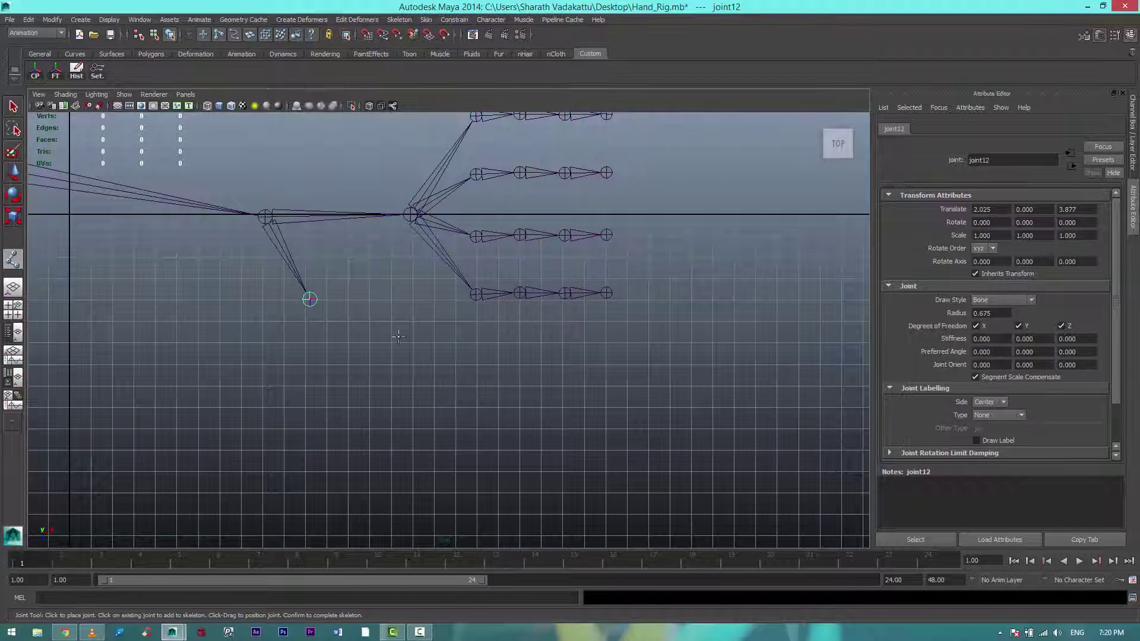
{"action": "left_click", "coordinate": [407, 340]}
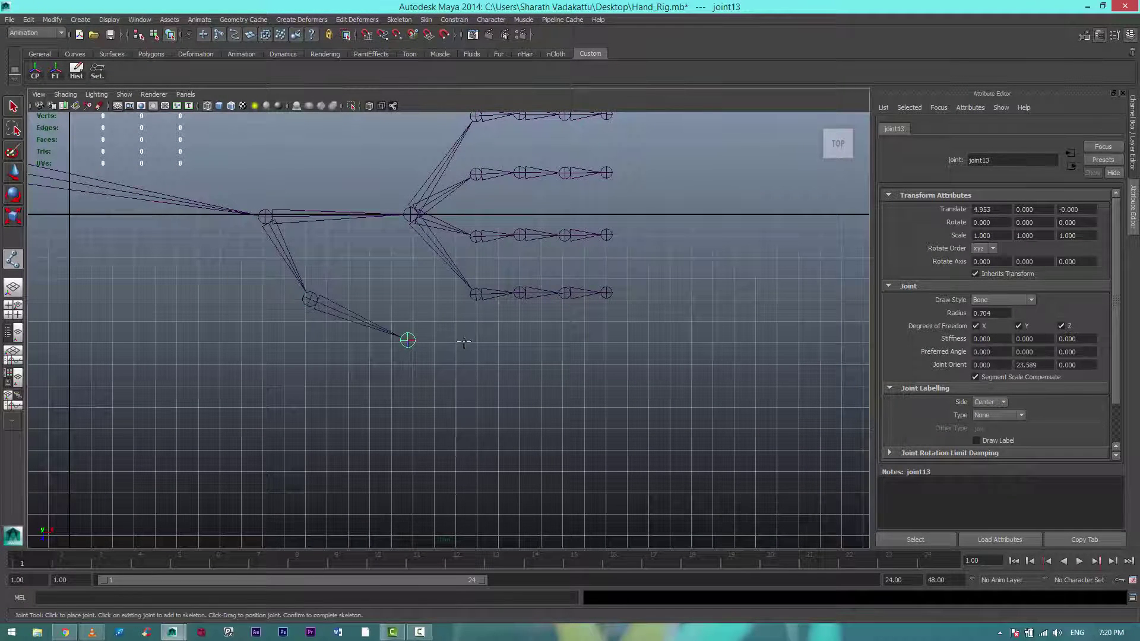
{"action": "left_click", "coordinate": [486, 342]}
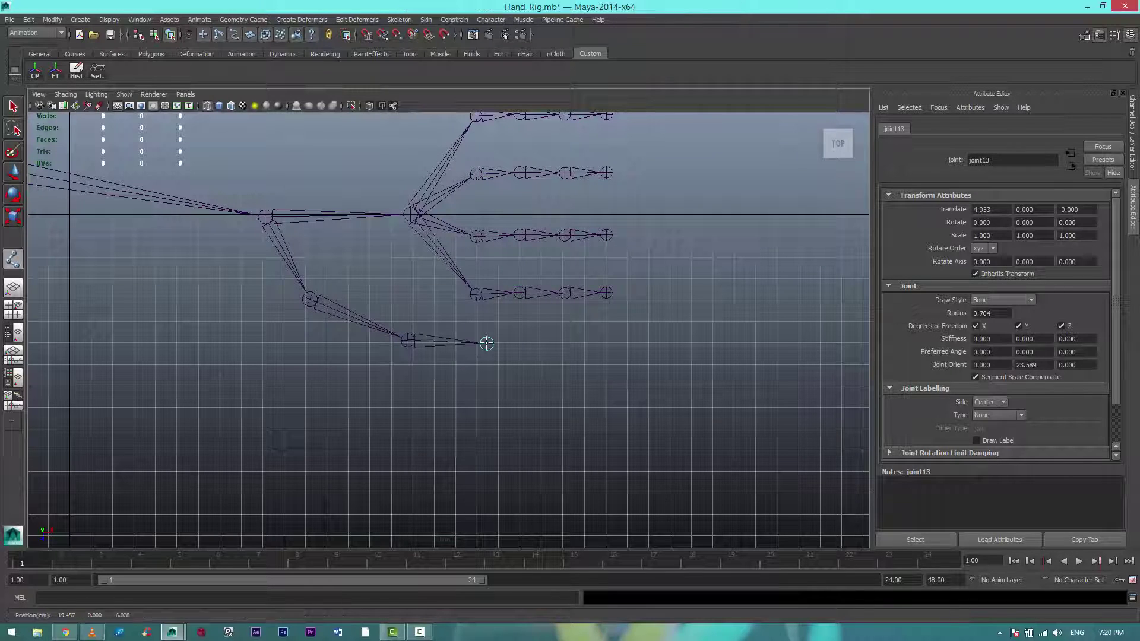
{"action": "left_click", "coordinate": [562, 342]}
{"action": "key", "text": "Return"}
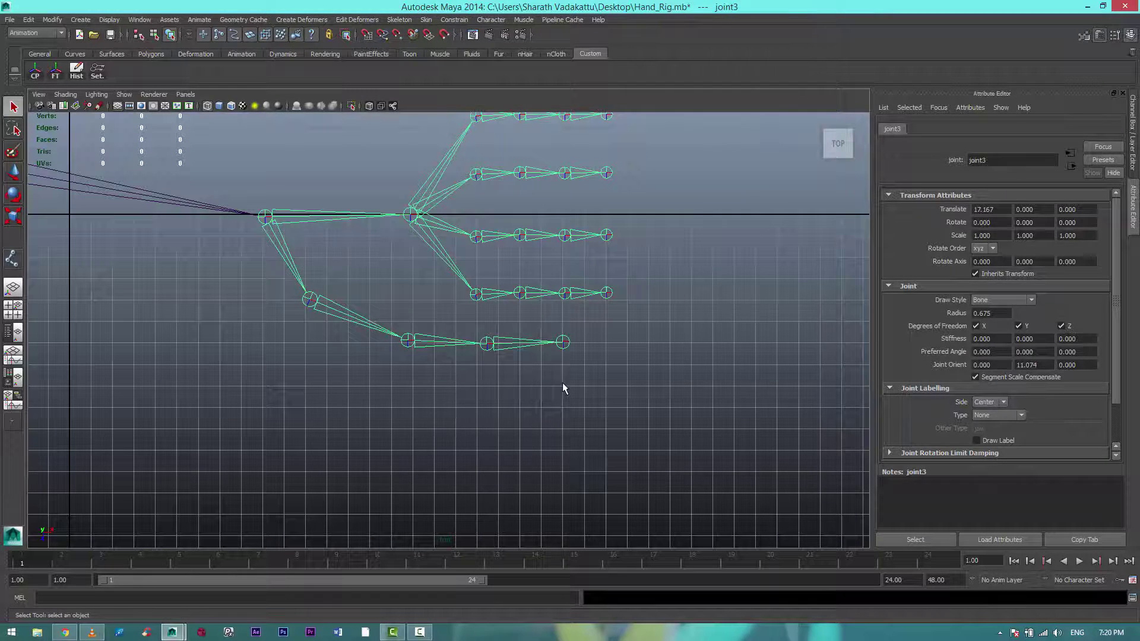
- Delete the thumb's extra end joint, frame the whole arm and hand, and save the scene
{"action": "key", "text": "q"}
{"action": "left_click", "coordinate": [562, 383]}
{"action": "left_click", "coordinate": [563, 344]}
{"action": "key", "text": "Delete"}
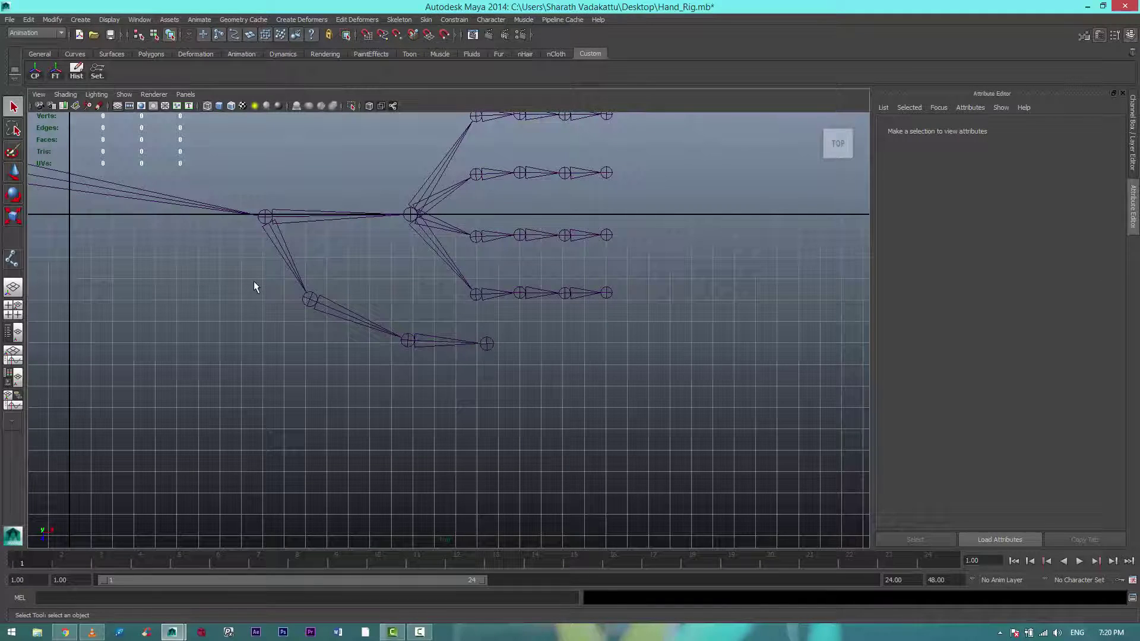
{"action": "scroll", "coordinate": [489, 311], "scroll_direction": "down", "scroll_amount": 3}
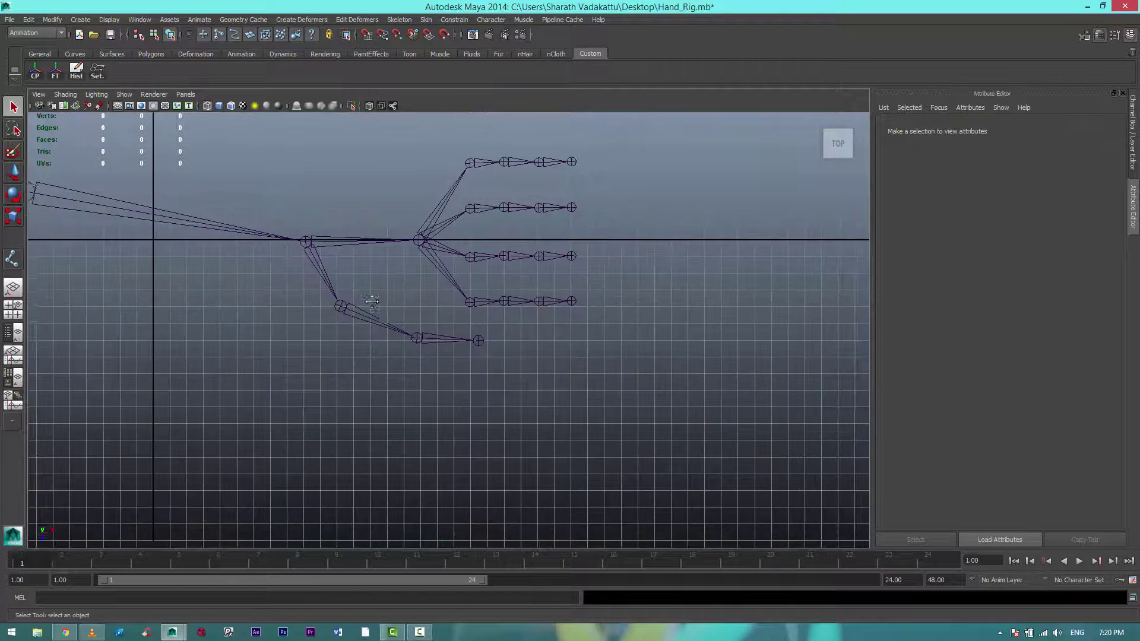
{"action": "mouse_move", "coordinate": [489, 311]}
{"action": "middle_mouse_down", "text": "alt"}
{"action": "mouse_move", "coordinate": [623, 361]}
{"action": "mouse_move", "coordinate": [288, 343]}
{"action": "middle_mouse_up", "text": "alt"}
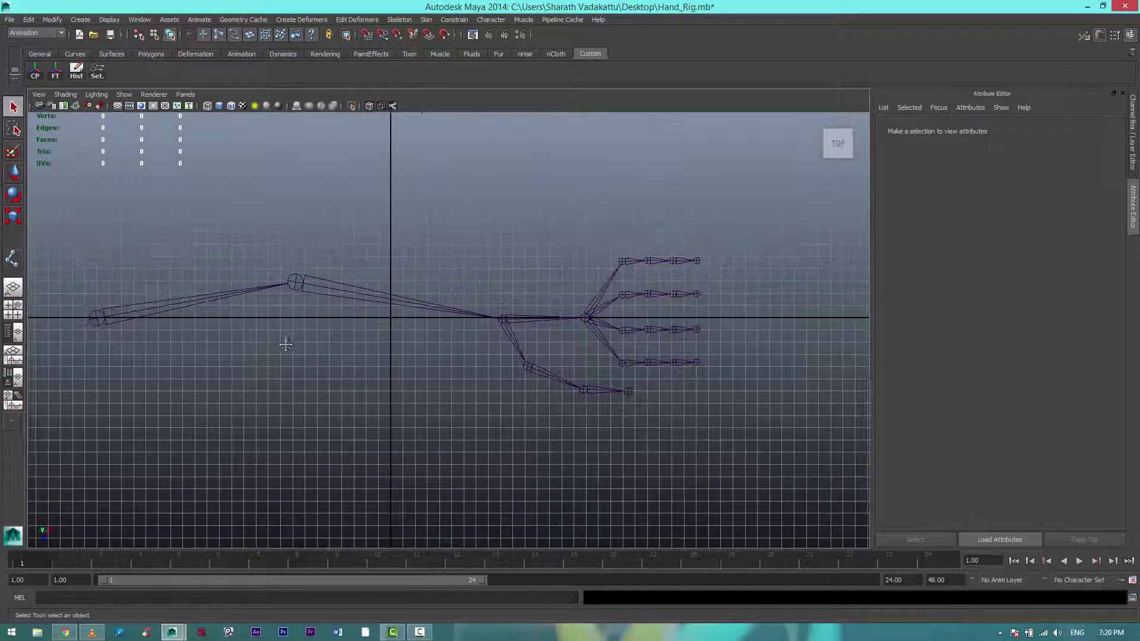
{"action": "key", "text": "ctrl+s"}
- Create an IK handle from the shoulder joint to the wrist and test-bend the arm
{"action": "left_click", "coordinate": [398, 20]}
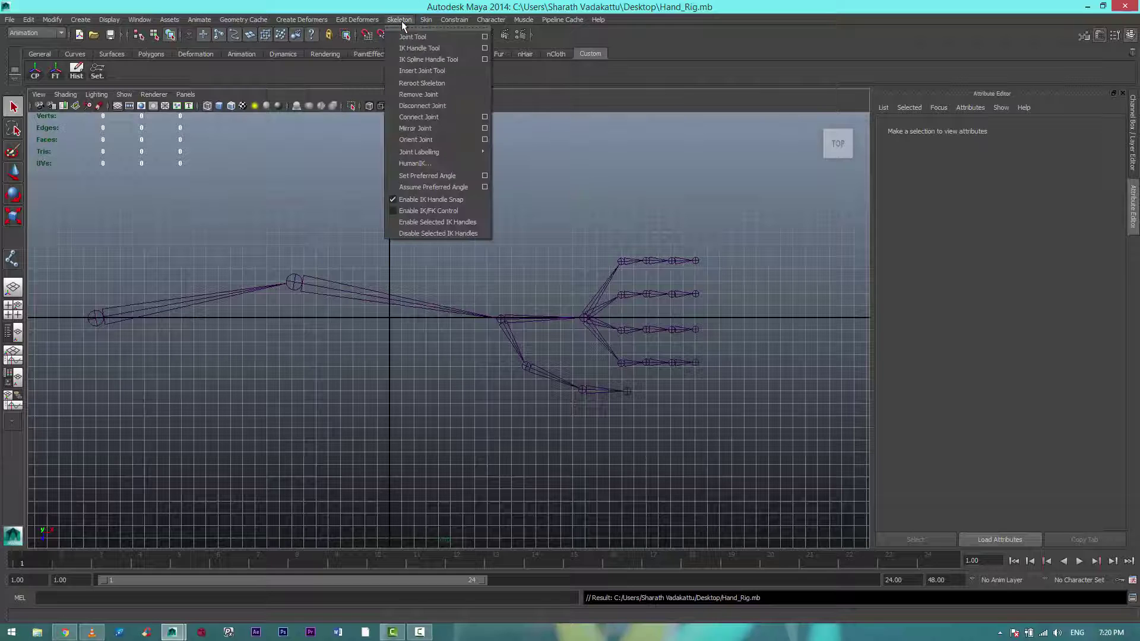
{"action": "left_click", "coordinate": [419, 48]}
{"action": "left_click", "coordinate": [96, 318]}
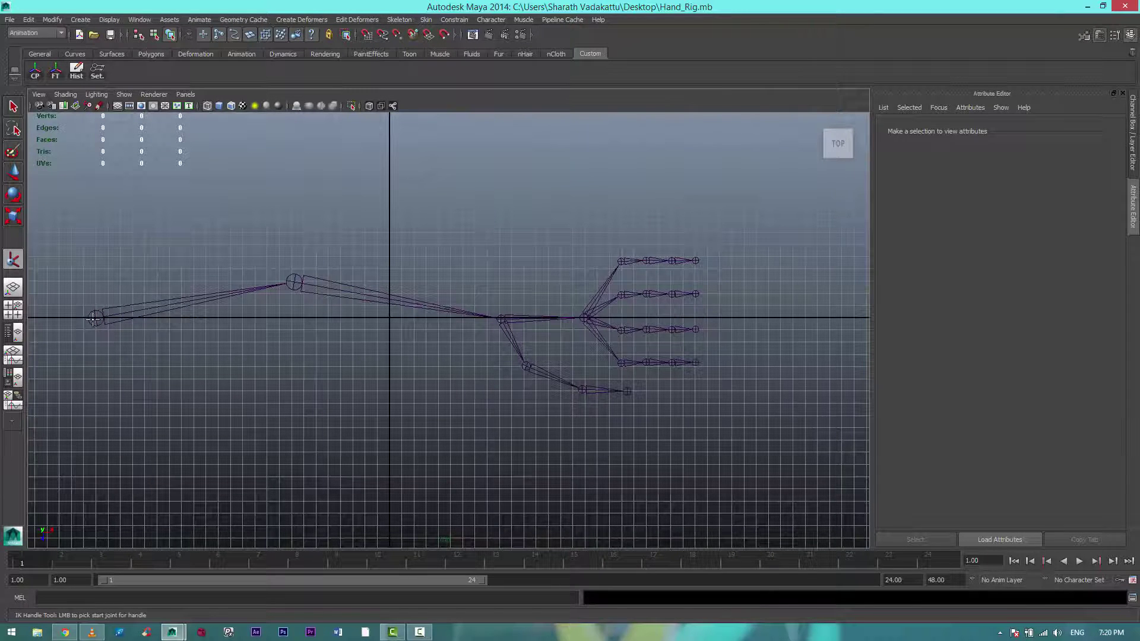
{"action": "left_click", "coordinate": [501, 318]}
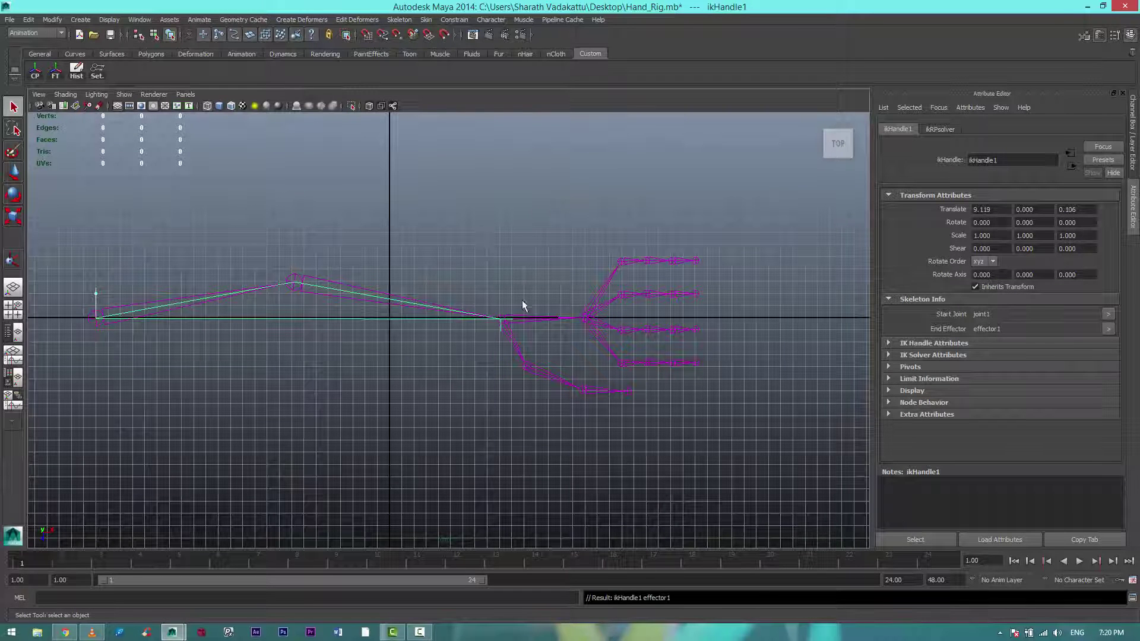
{"action": "key", "text": "w"}
{"action": "mouse_move", "coordinate": [544, 319]}
{"action": "left_mouse_down"}
{"action": "mouse_move", "coordinate": [373, 322]}
{"action": "mouse_move", "coordinate": [701, 318]}
{"action": "left_mouse_up"}
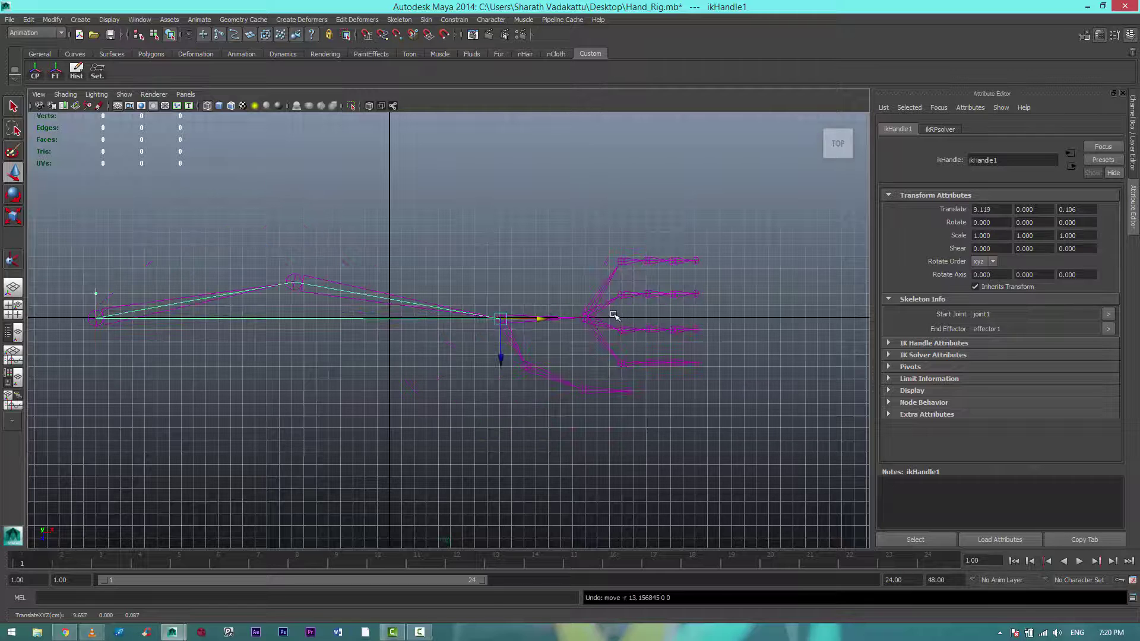
{"action": "key", "text": "ctrl+s"}
- Rename the IK handle to Left_Wrist_IK and view the whole rig in four views
{"action": "right_click_drag", "start_coordinate": [512, 281], "coordinate": [590, 338], "text": "alt"}
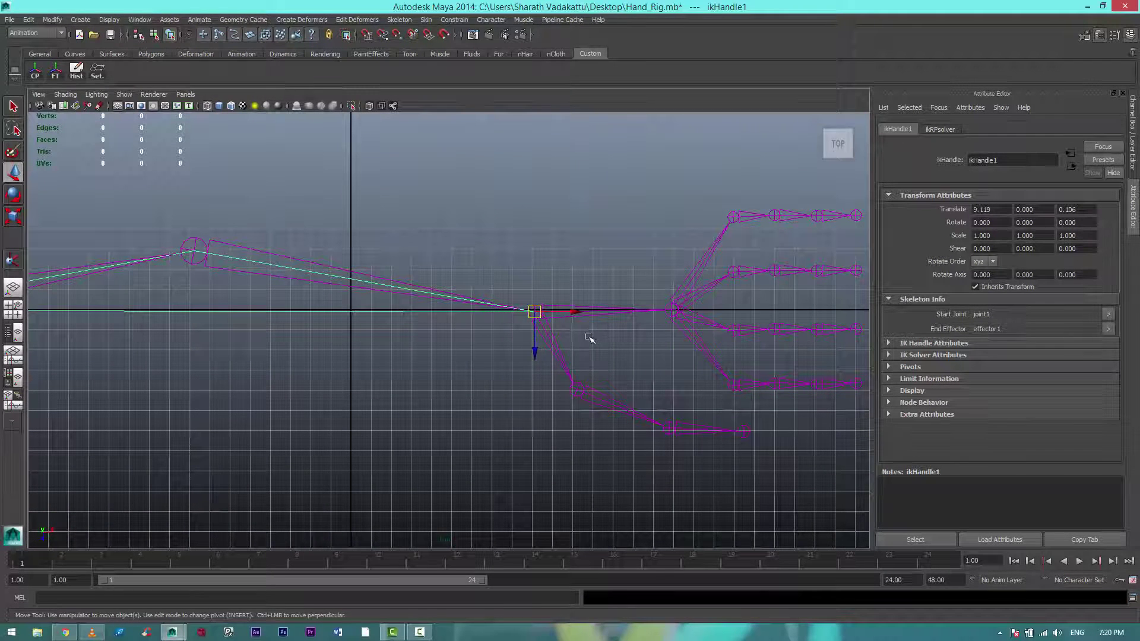
{"action": "double_click", "coordinate": [1014, 158]}
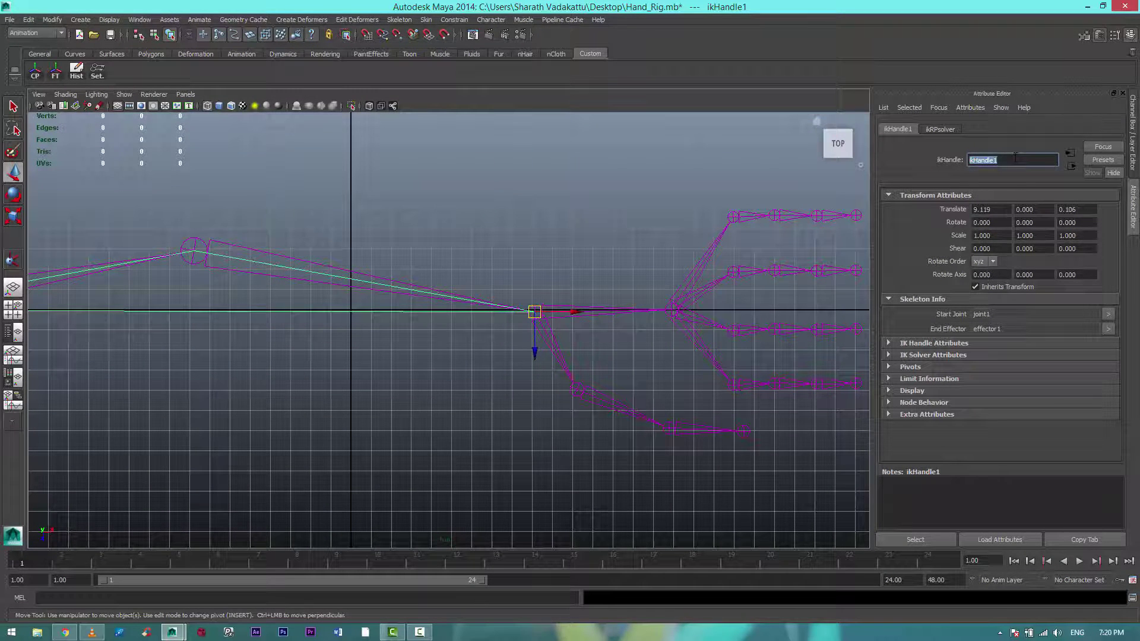
{"action": "type", "text": "Left_Wrist_IK"}
{"action": "key", "text": "Return"}
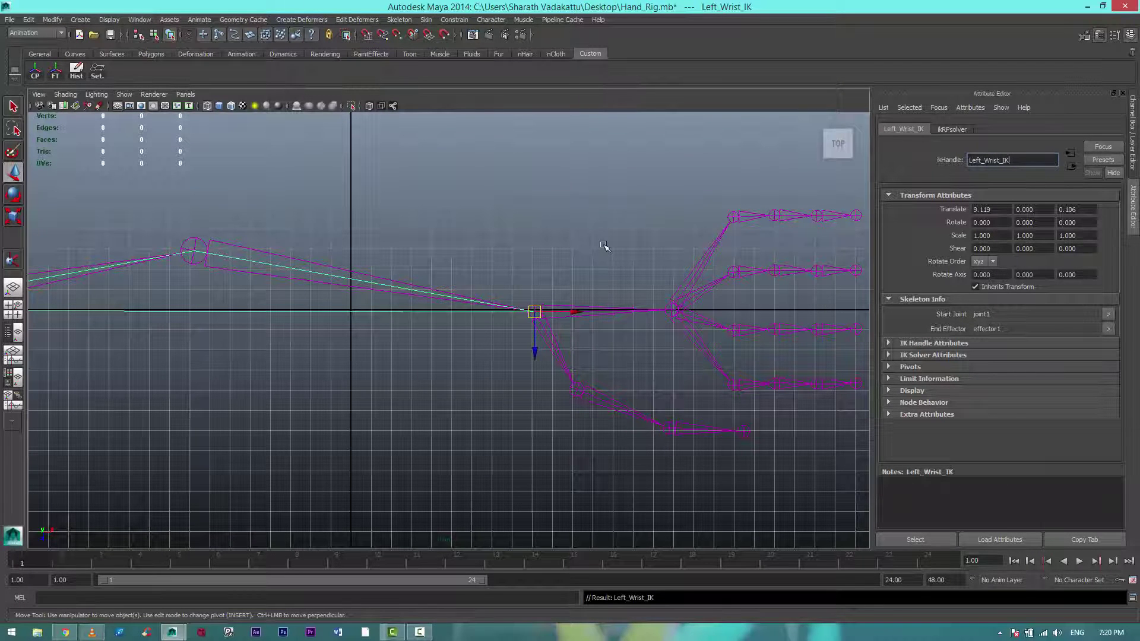
{"action": "scroll", "coordinate": [376, 265], "scroll_direction": "down", "scroll_amount": 2}
{"action": "middle_click_drag", "start_coordinate": [376, 265], "coordinate": [608, 298], "text": "alt"}
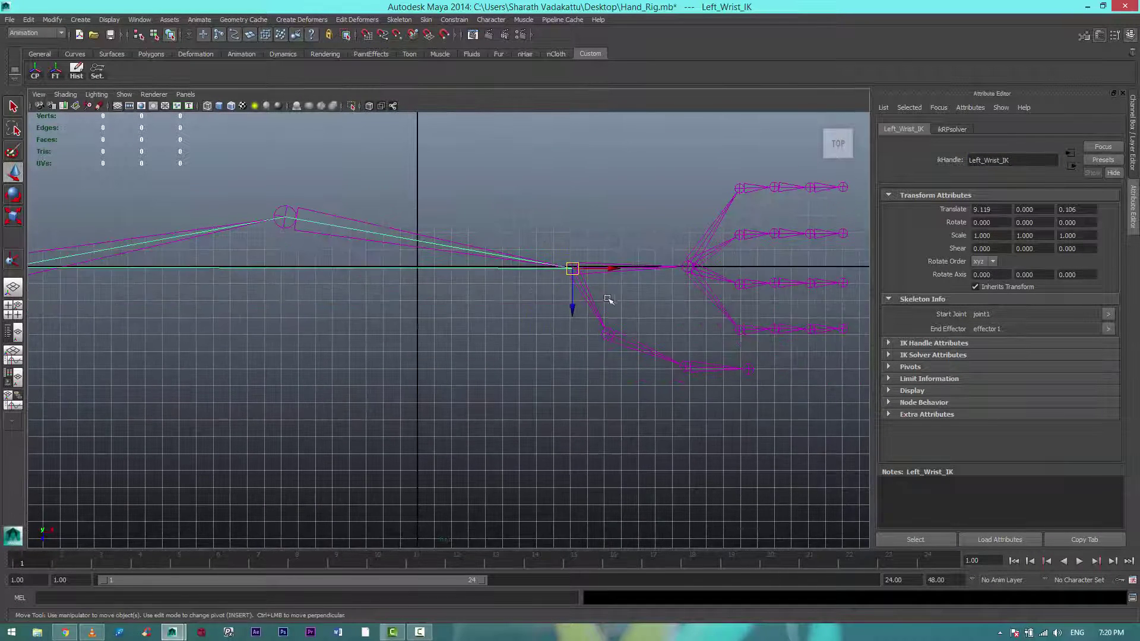
{"action": "key", "text": "space"}
- Draw a NURBS circle in the side view and move it along X onto the wrist joint
{"action": "left_click", "coordinate": [674, 420]}
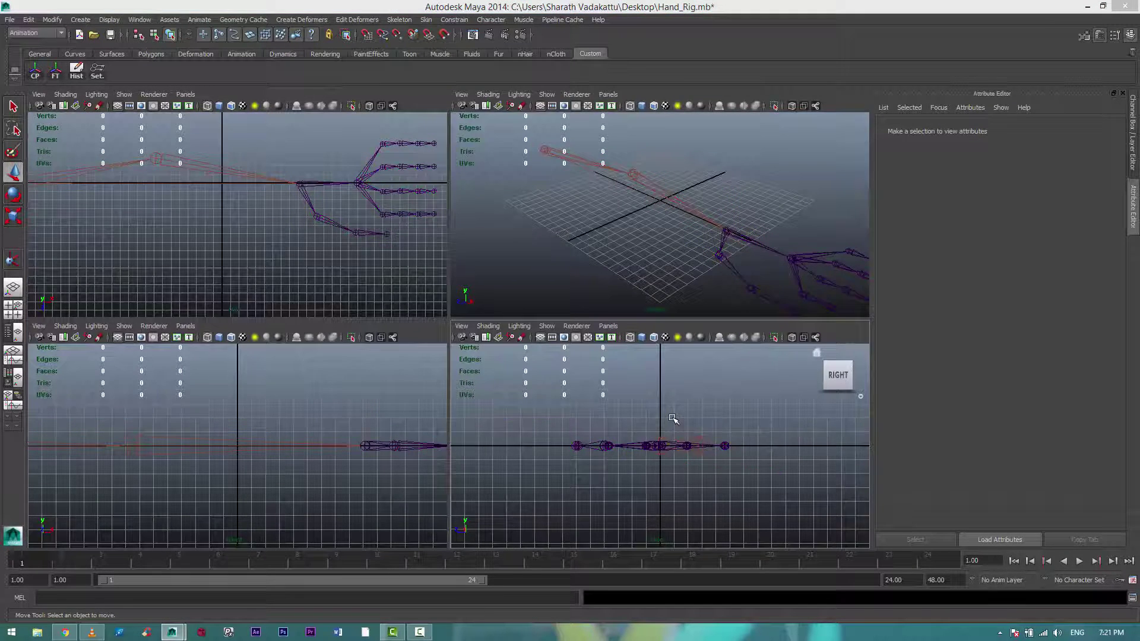
{"action": "key", "text": "space"}
{"action": "left_click", "coordinate": [83, 55]}
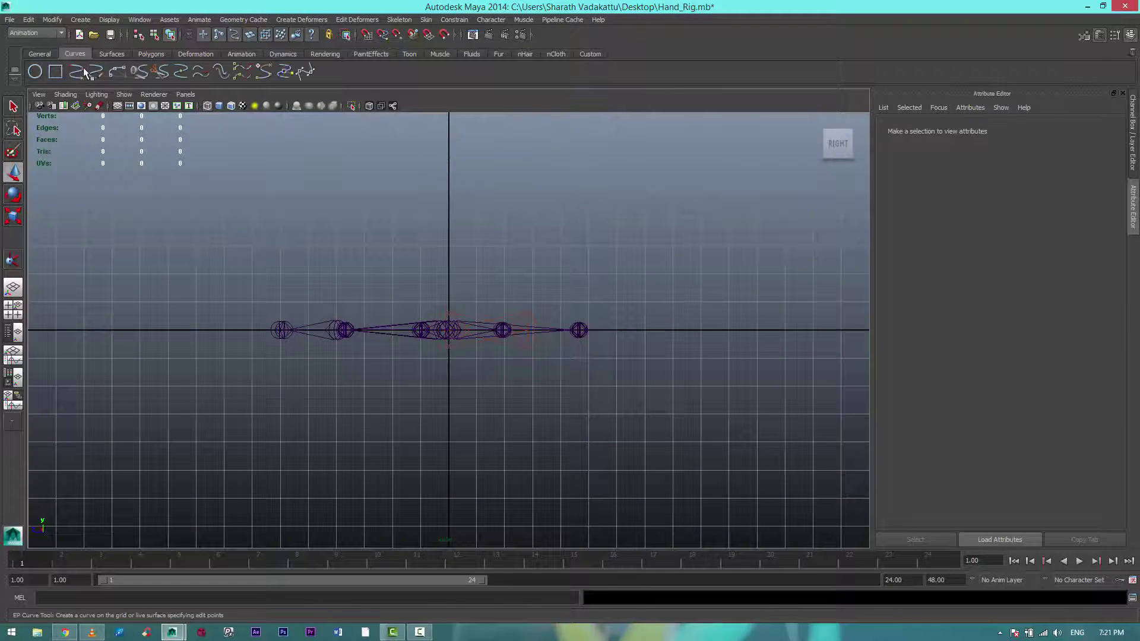
{"action": "left_click", "coordinate": [38, 73]}
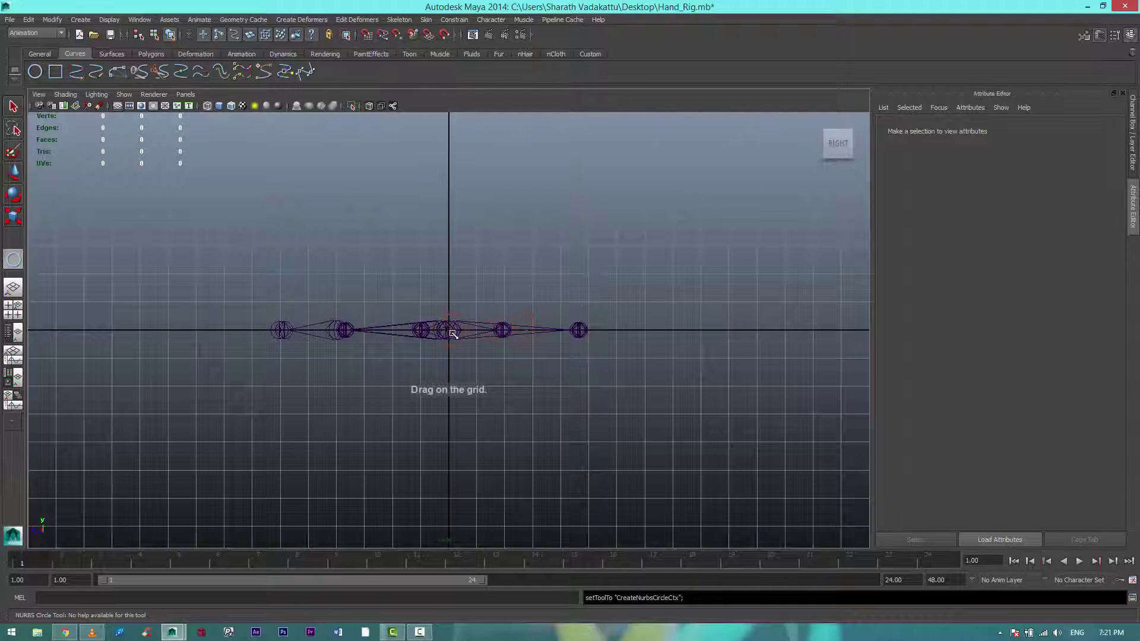
{"action": "left_click_drag", "start_coordinate": [450, 331], "coordinate": [472, 365]}
{"action": "key", "text": "w"}
{"action": "key", "text": "space"}
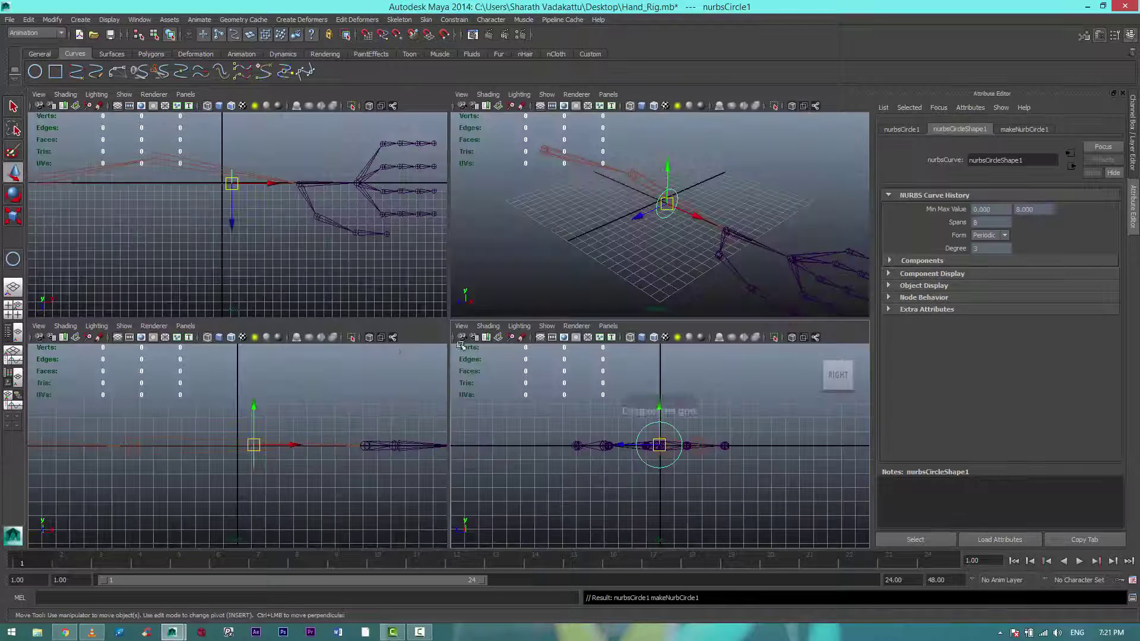
{"action": "key", "text": "space"}
{"action": "left_click_drag", "start_coordinate": [466, 280], "coordinate": [614, 285]}
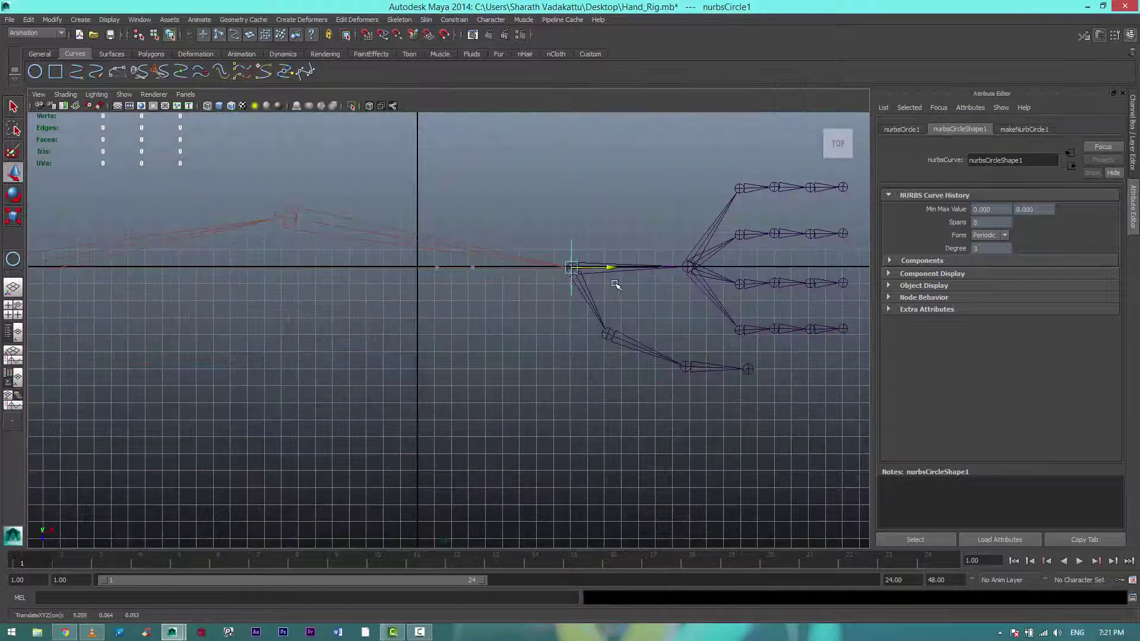
{"action": "key", "text": "space"}
{"action": "key", "text": "space"}
{"action": "mouse_move", "coordinate": [781, 394]}
{"action": "left_mouse_down", "text": "alt"}
{"action": "mouse_move", "coordinate": [427, 343]}
{"action": "mouse_move", "coordinate": [503, 341]}
{"action": "mouse_move", "coordinate": [577, 402]}
{"action": "left_mouse_up", "text": "alt"}
- Reselect the circle control in the perspective view and undo a stray move
{"action": "left_click", "coordinate": [454, 303]}
{"action": "left_click", "coordinate": [432, 344]}
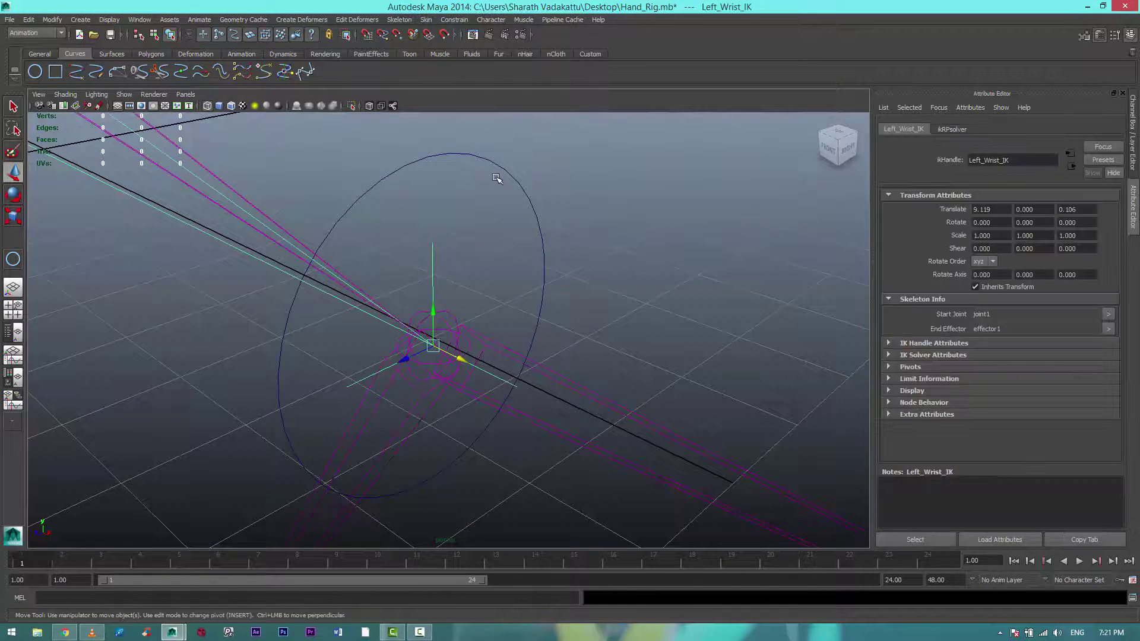
{"action": "left_click", "coordinate": [503, 167]}
{"action": "key", "text": "z"}
{"action": "left_click", "coordinate": [504, 166]}
{"action": "mouse_move", "coordinate": [462, 350]}
{"action": "left_mouse_down"}
{"action": "mouse_move", "coordinate": [399, 333]}
{"action": "mouse_move", "coordinate": [547, 284]}
{"action": "mouse_move", "coordinate": [628, 319]}
{"action": "mouse_move", "coordinate": [234, 379]}
{"action": "mouse_move", "coordinate": [305, 351]}
{"action": "mouse_move", "coordinate": [269, 380]}
{"action": "left_mouse_up"}
{"action": "key", "text": "ctrl+z"}
{"action": "key", "text": "ctrl+s"}
- Rename the wrist circle control to Wrist_Ctrl in the Channel Box
{"action": "left_click", "coordinate": [570, 318]}
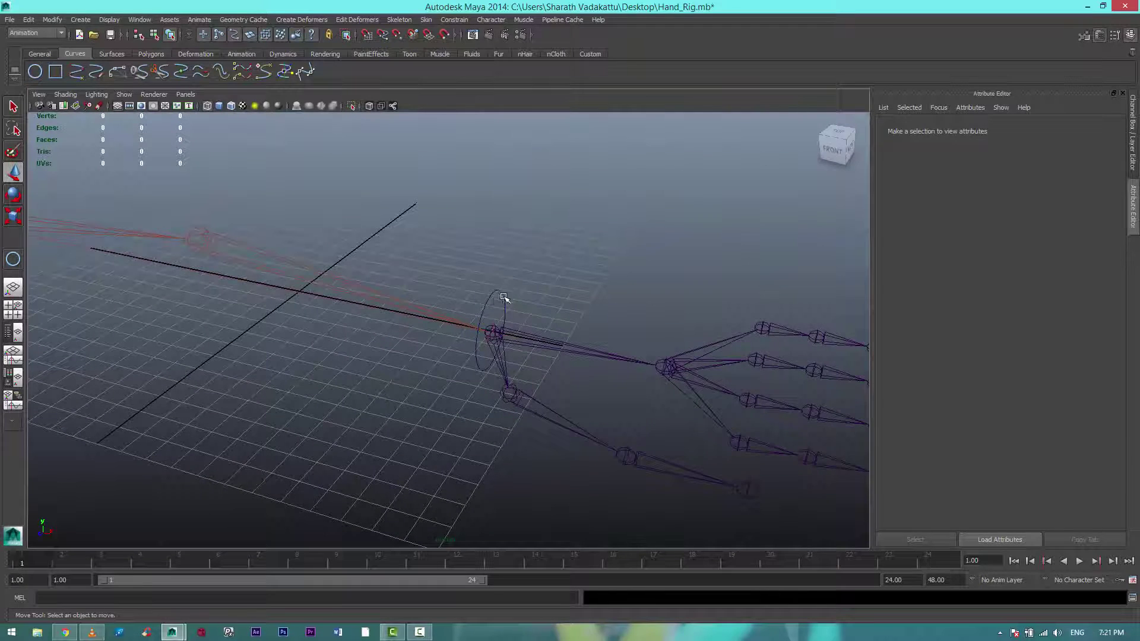
{"action": "left_click", "coordinate": [500, 302]}
{"action": "key", "text": "ctrl+a"}
{"action": "type", "text": "wrist"}
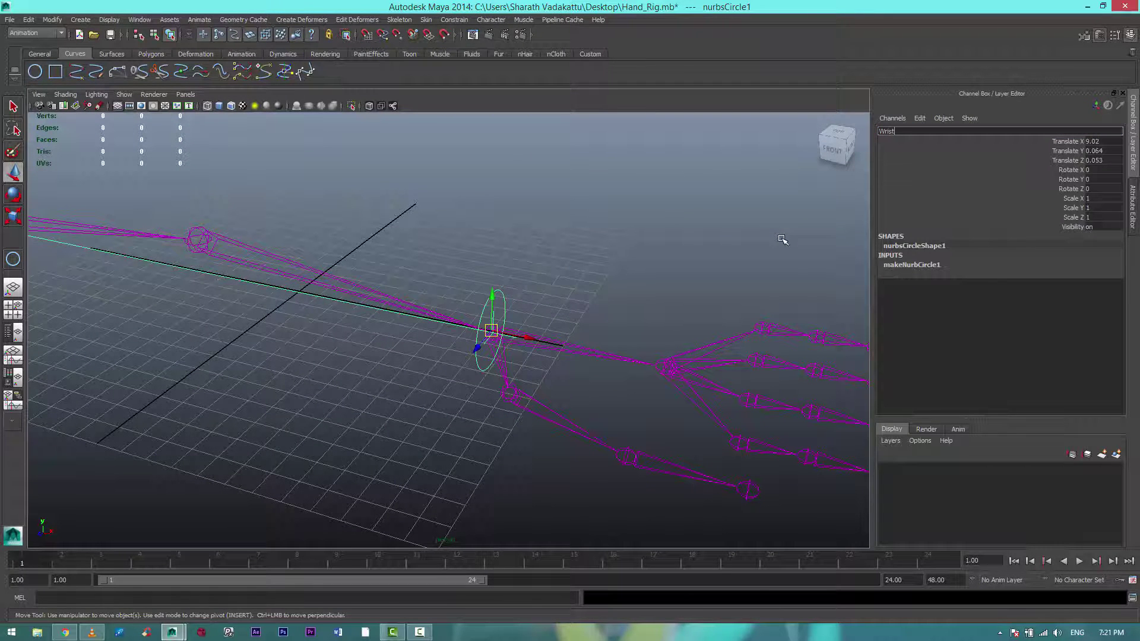
{"action": "key", "text": "Return"}
- Create a text curve of the letter E and move it off the arm near the elbow
{"action": "left_click", "coordinate": [837, 146]}
{"action": "left_click", "coordinate": [81, 19]}
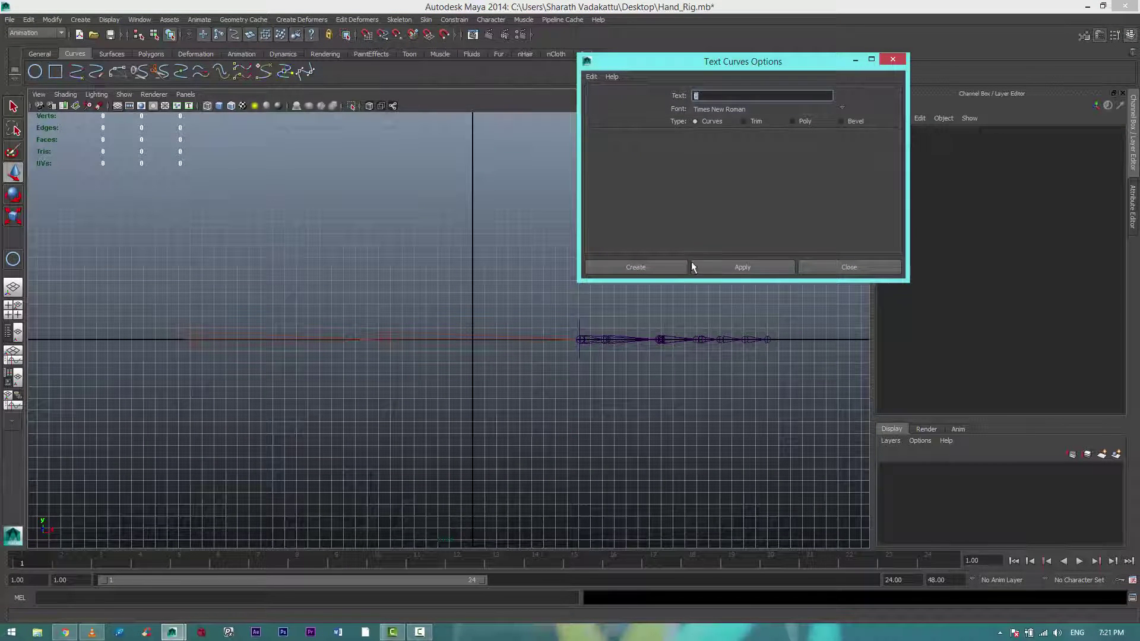
{"action": "left_click", "coordinate": [711, 265]}
{"action": "left_click", "coordinate": [809, 268]}
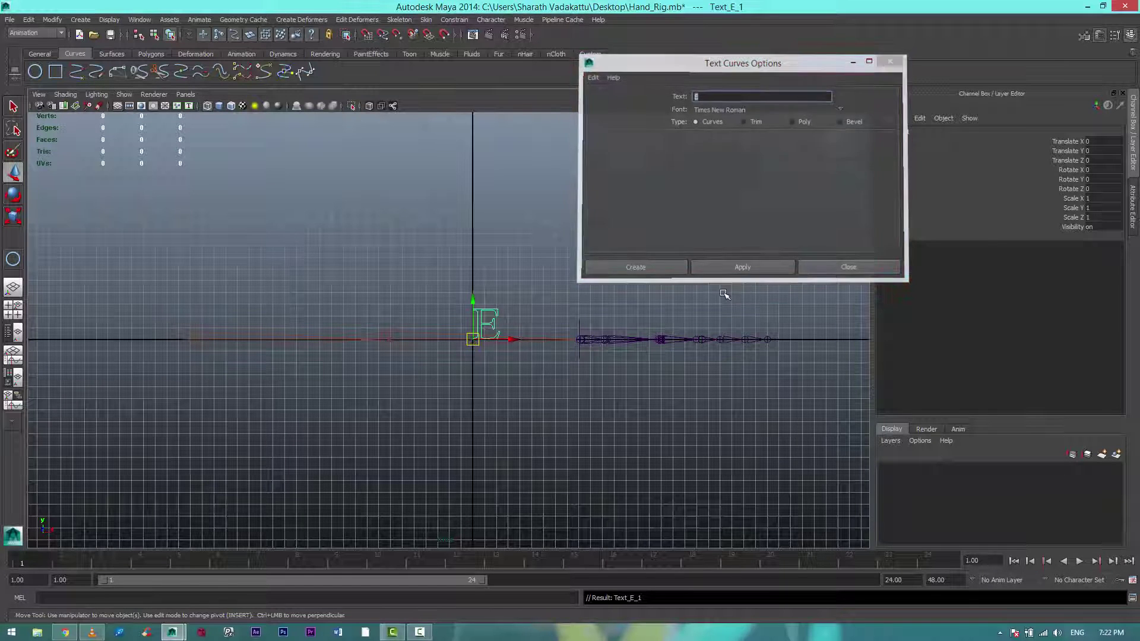
{"action": "key", "text": "f"}
{"action": "left_click_drag", "start_coordinate": [352, 261], "coordinate": [352, 253]}
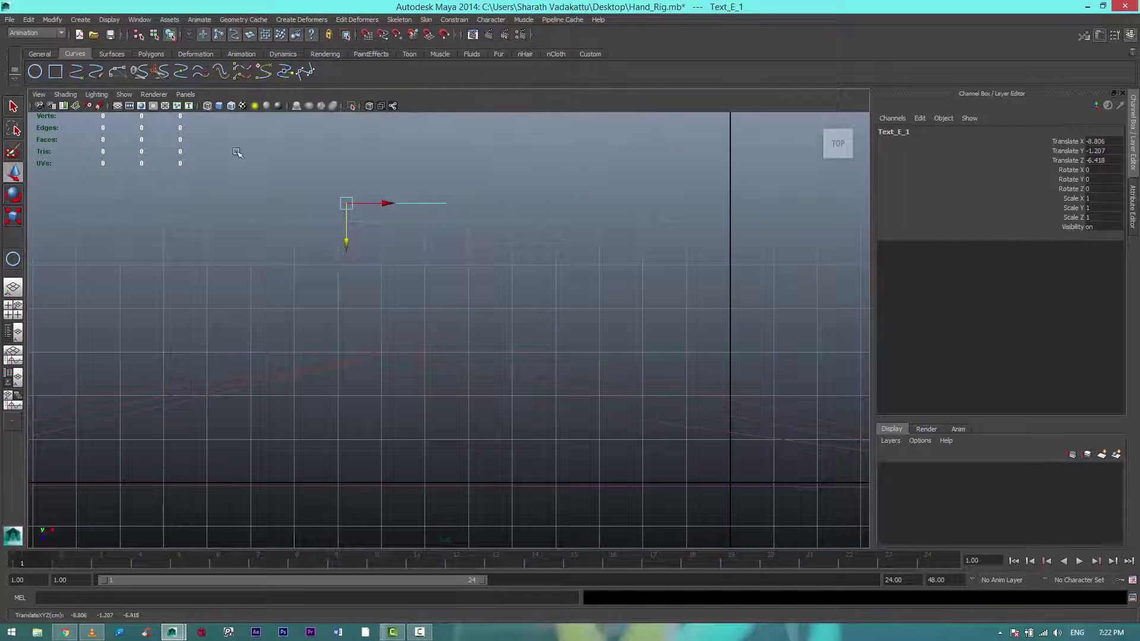
{"action": "left_click", "coordinate": [590, 54]}
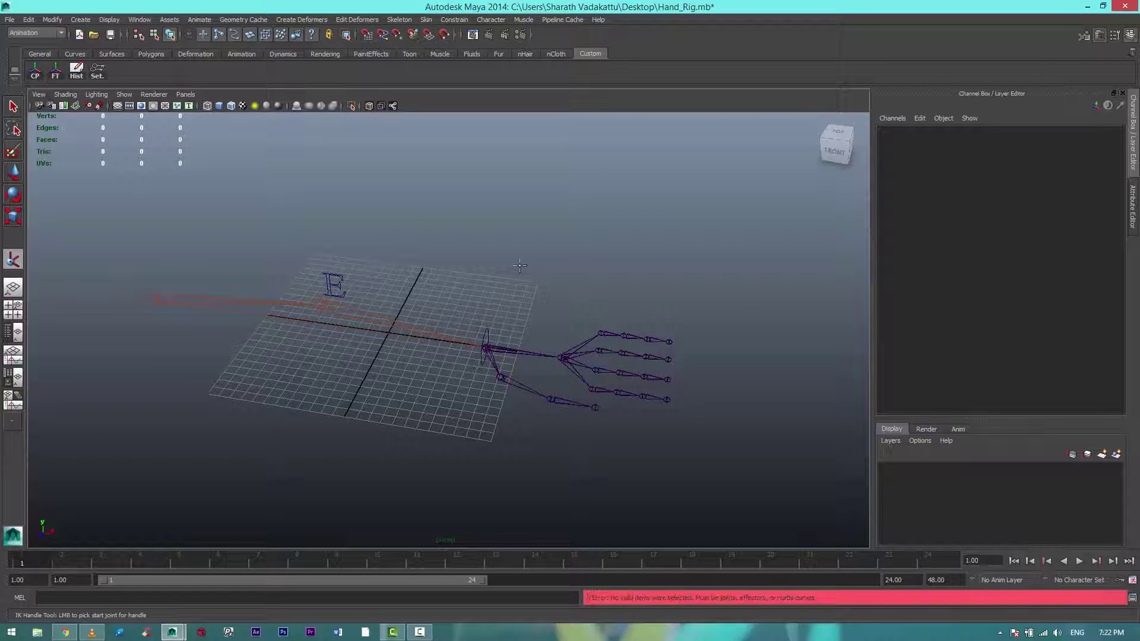
- Pole-vector constrain Left_Wrist_IK to the E curve, then test-bend the elbow and undo
{"action": "key", "text": "q"}
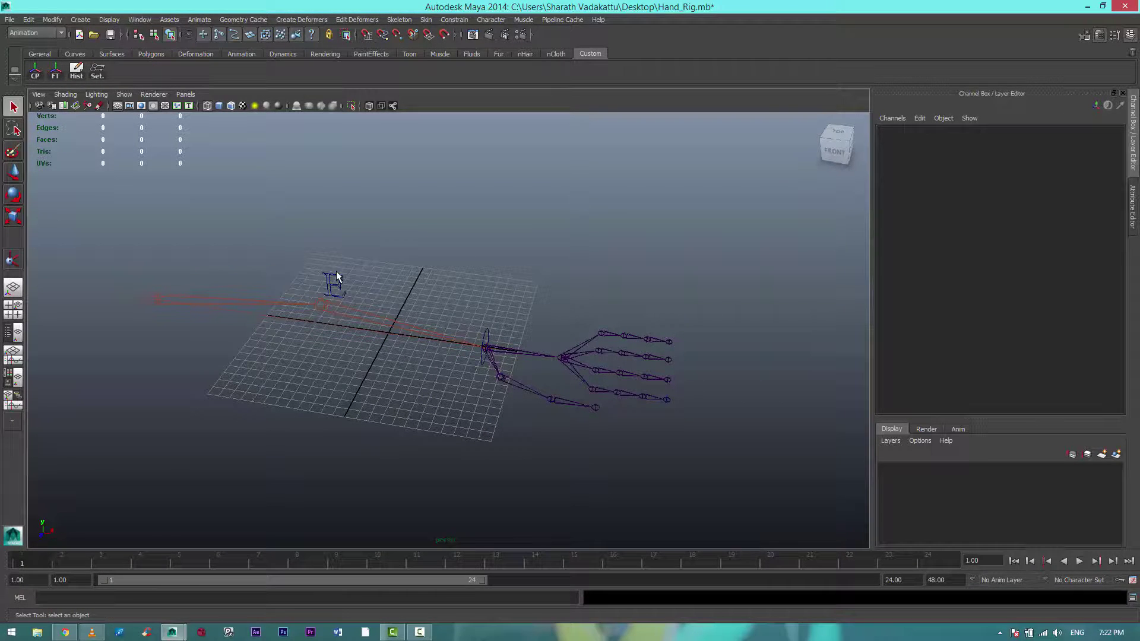
{"action": "left_click", "coordinate": [336, 277]}
{"action": "mouse_move", "coordinate": [330, 279]}
{"action": "left_mouse_down", "text": "alt"}
{"action": "mouse_move", "coordinate": [742, 432]}
{"action": "mouse_move", "coordinate": [579, 411]}
{"action": "mouse_move", "coordinate": [451, 329]}
{"action": "left_mouse_up", "text": "alt"}
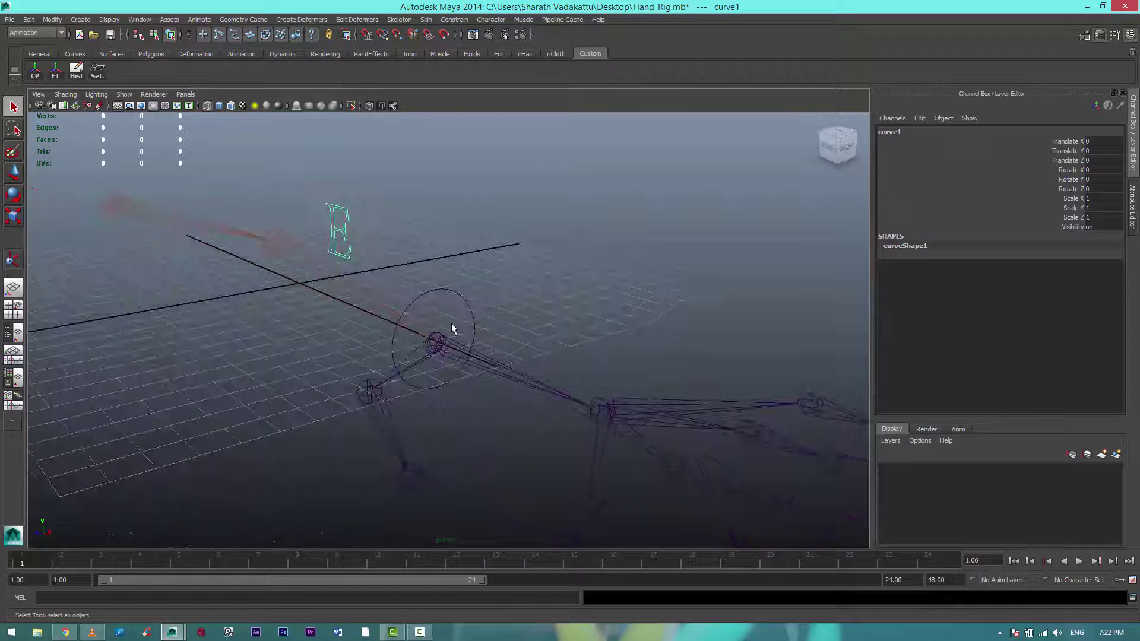
{"action": "left_click", "coordinate": [434, 340], "text": "shift"}
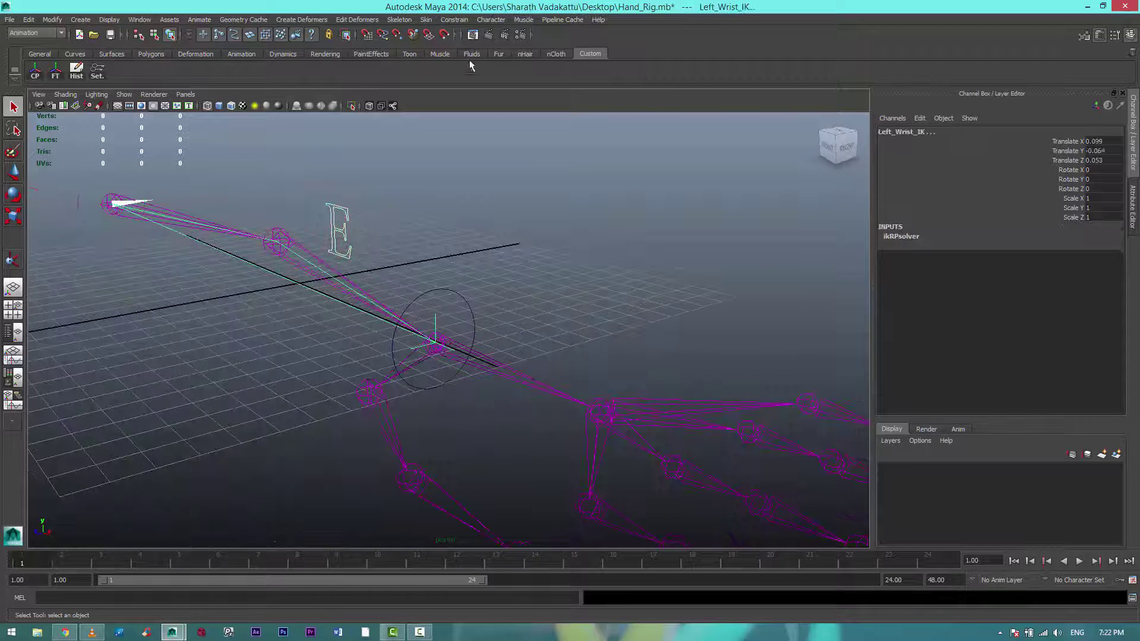
{"action": "left_click", "coordinate": [457, 19]}
{"action": "left_click", "coordinate": [526, 153]}
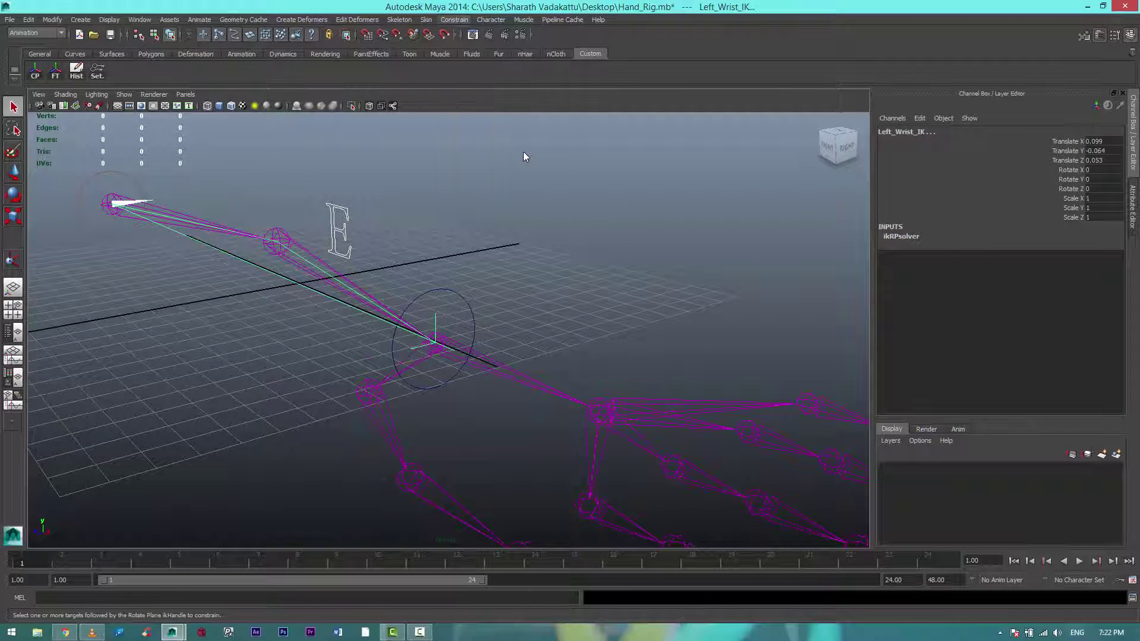
{"action": "left_click_drag", "start_coordinate": [516, 236], "coordinate": [532, 262], "text": "alt"}
{"action": "key", "text": "w"}
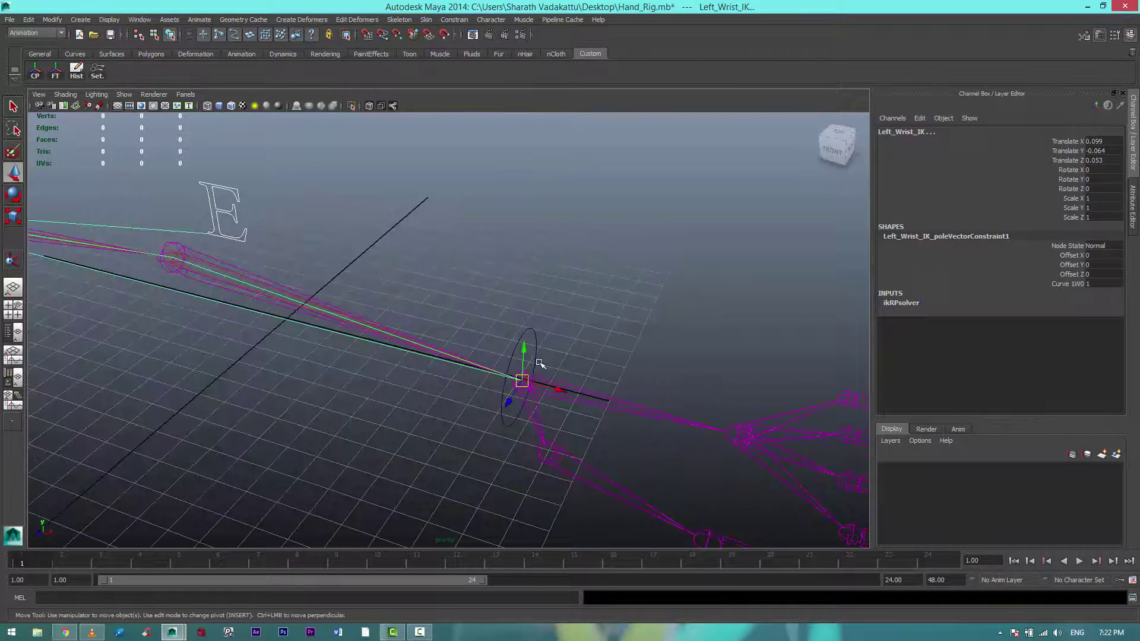
{"action": "mouse_move", "coordinate": [525, 353]}
{"action": "left_mouse_down"}
{"action": "mouse_move", "coordinate": [566, 251]}
{"action": "mouse_move", "coordinate": [376, 274]}
{"action": "left_mouse_up"}
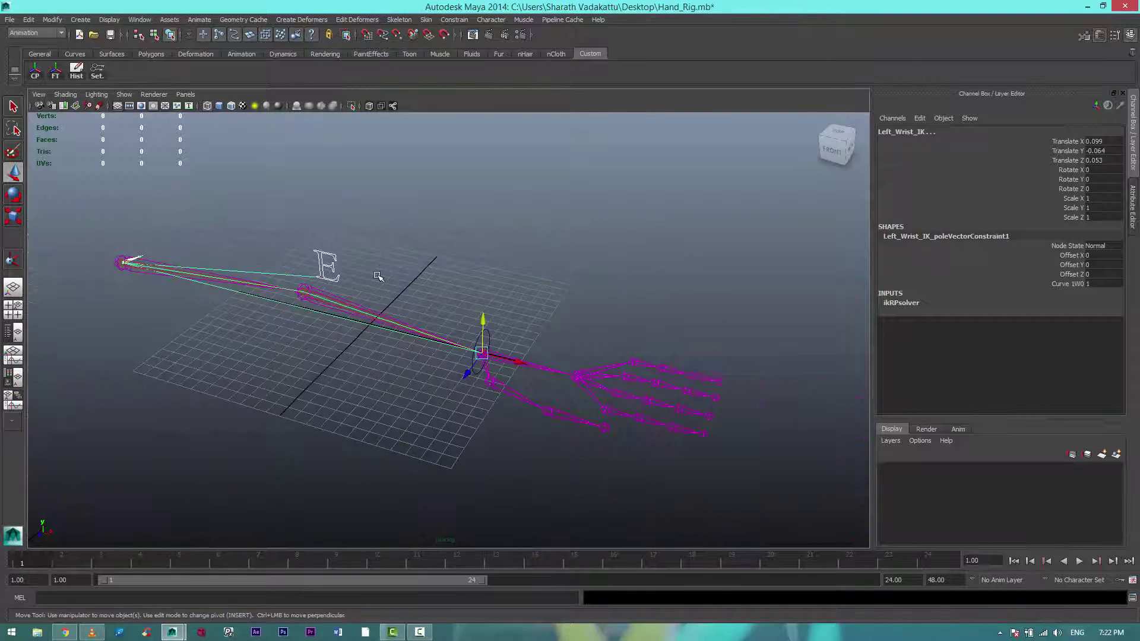
{"action": "key", "text": "ctrl+z"}
- Name the arm joints shoulder, elbow, Wrist and Palm down the hierarchy
{"action": "type", "text": "shoulder"}
{"action": "key", "text": "Return"}
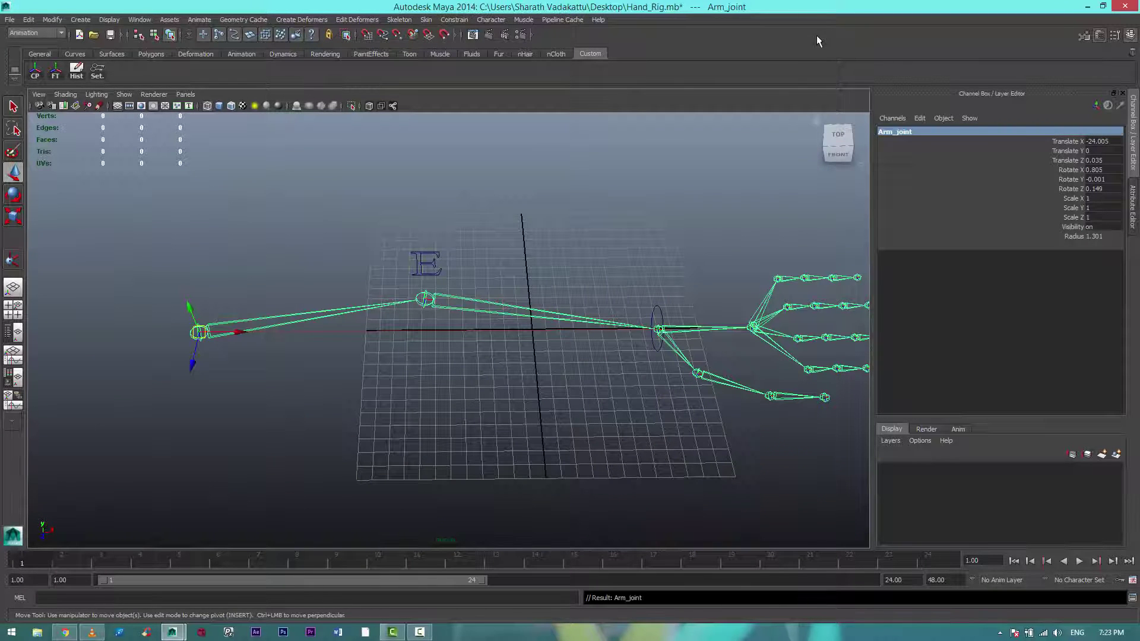
{"action": "left_click", "coordinate": [412, 304]}
{"action": "type", "text": "Elbow_Joi"}
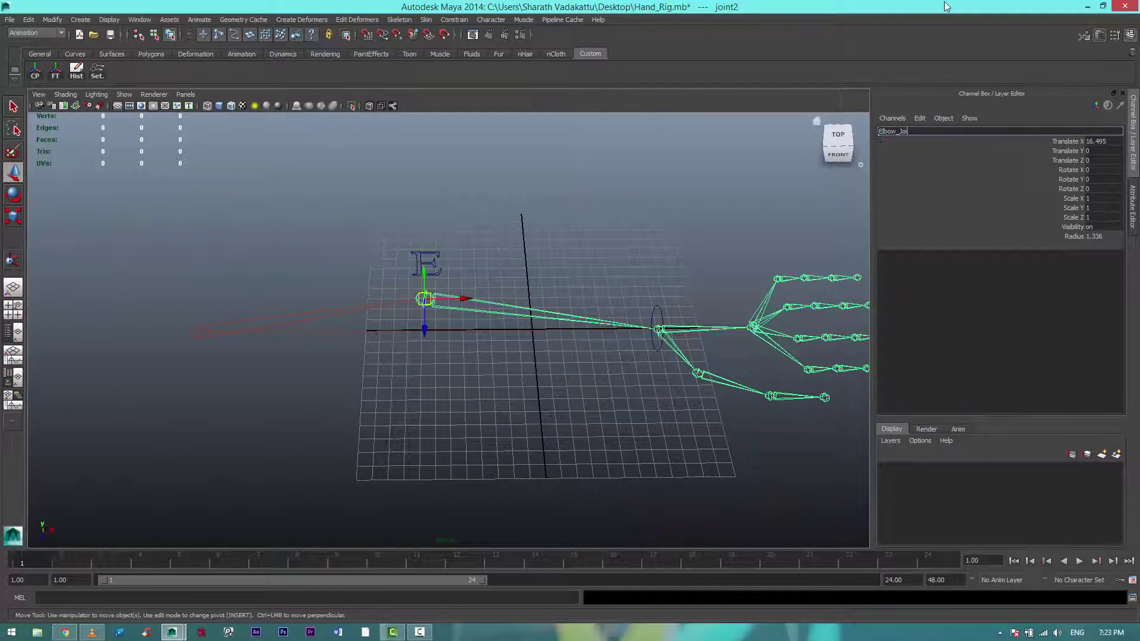
{"action": "key", "text": "Return"}
{"action": "key", "text": "Down"}
{"action": "scroll", "coordinate": [657, 386], "scroll_direction": "up", "scroll_amount": 3}
{"action": "double_click", "coordinate": [949, 131]}
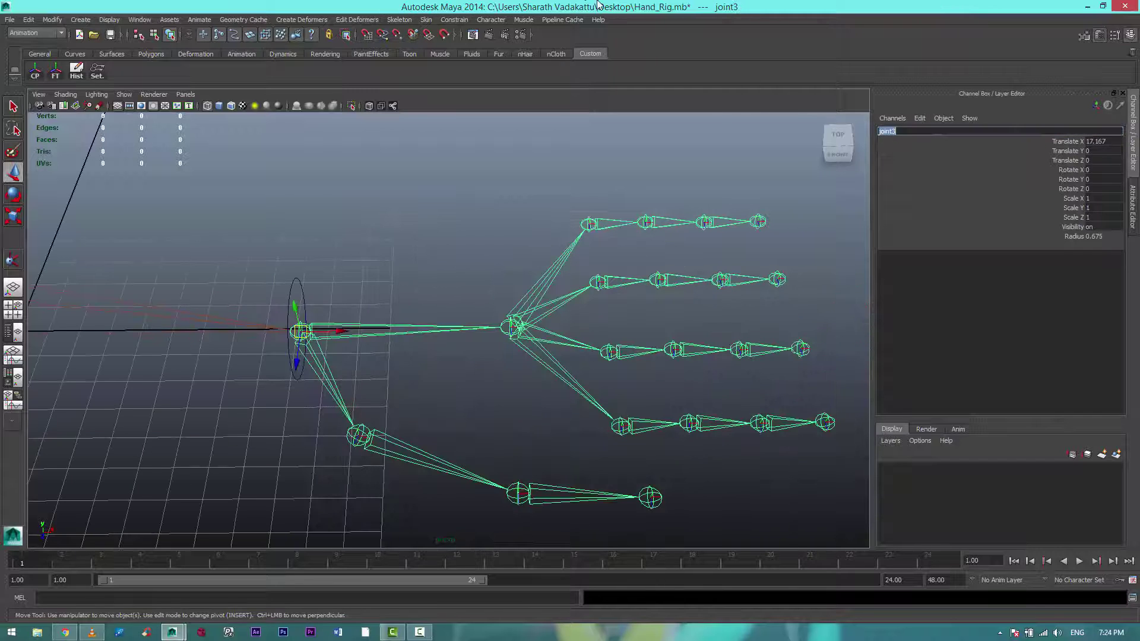
{"action": "type", "text": "Wrist_J"}
{"action": "key", "text": "Return"}
{"action": "key", "text": "Down"}
{"action": "double_click", "coordinate": [905, 130]}
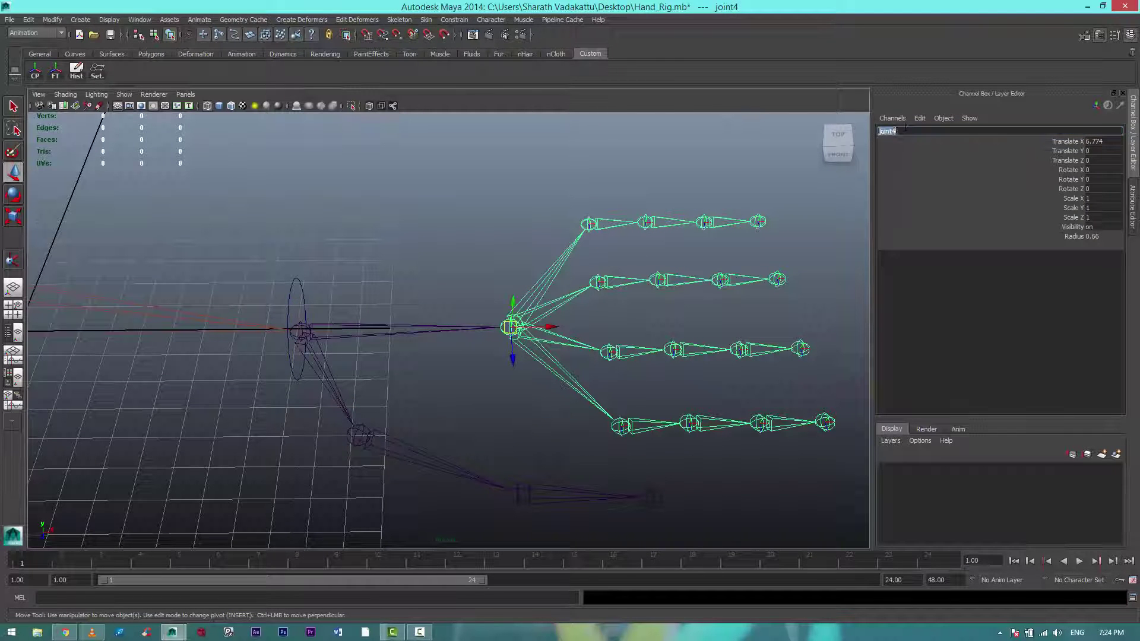
{"action": "key", "text": "Return"}
- Name the first two pinky joints Pinky_Joint_01 and Pinky_Joint_02
{"action": "key", "text": "Down"}
{"action": "double_click", "coordinate": [970, 130]}
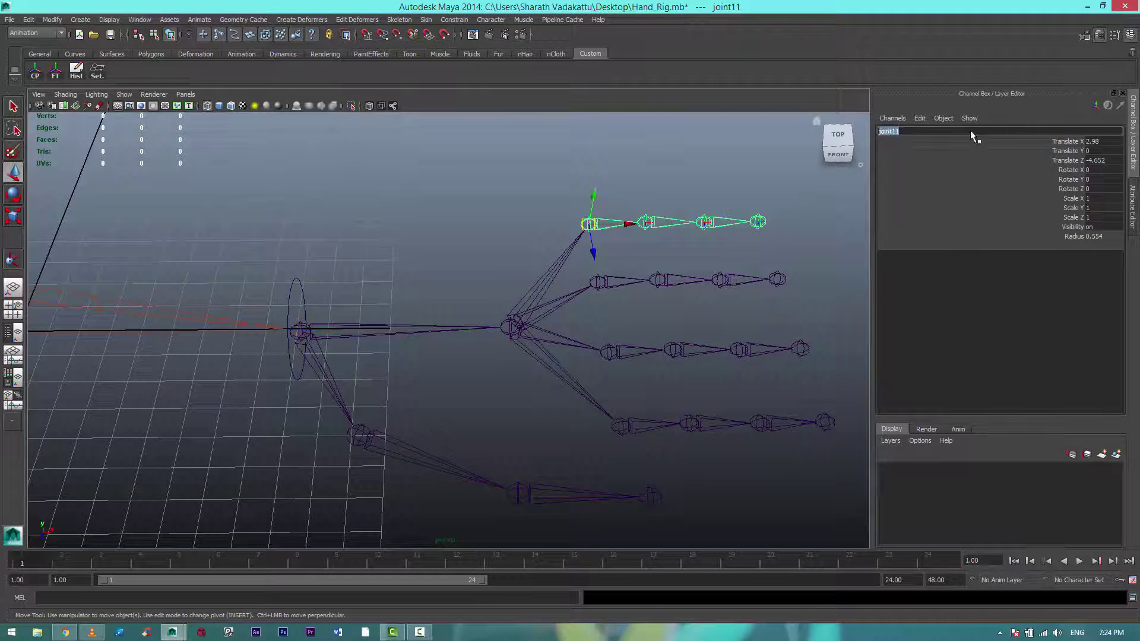
{"action": "type", "text": "Pinky_Joint_01"}
{"action": "key", "text": "Return"}
{"action": "key", "text": "Down"}
{"action": "type", "text": "Pinky_Joint_02"}
{"action": "key", "text": "Return"}
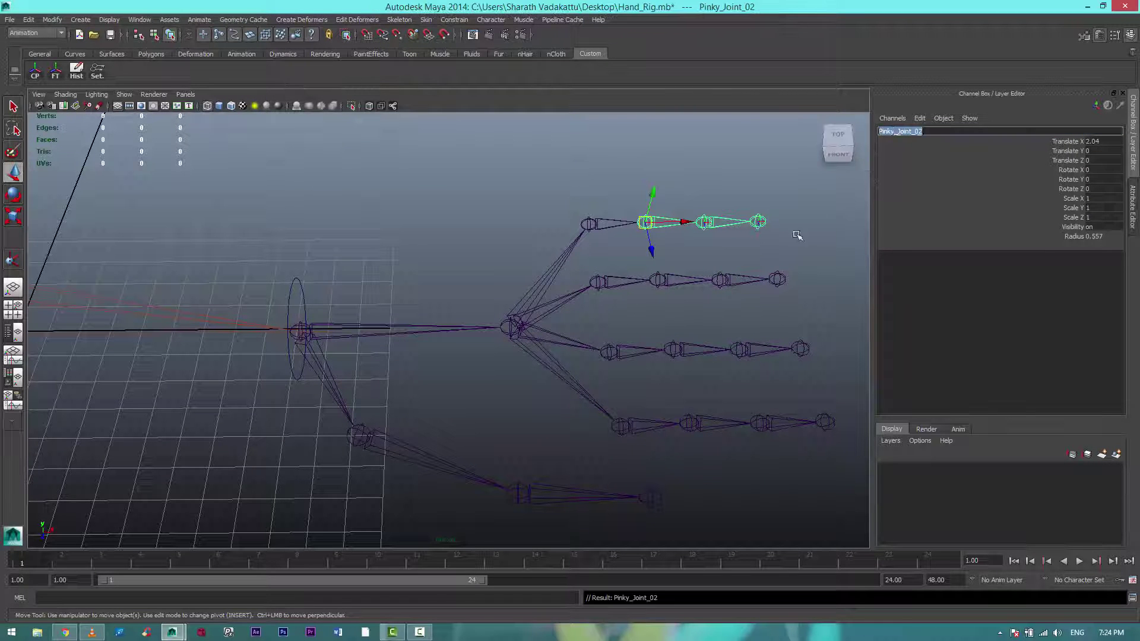
- Name the third pinky joint Pinky_Joint_03 and rename the pinky tip joint
{"action": "key", "text": "Down"}
{"action": "double_click", "coordinate": [929, 133]}
{"action": "type", "text": "Pinky_Joint_03"}
{"action": "key", "text": "Return"}
{"action": "key", "text": "Down"}
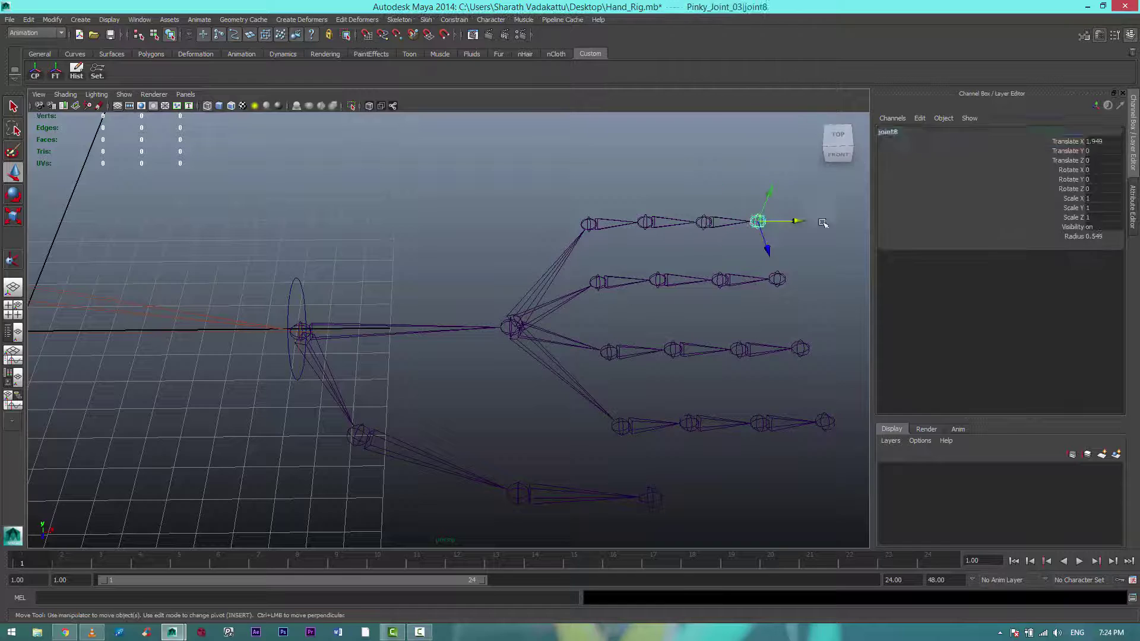
{"action": "double_click", "coordinate": [974, 129]}
{"action": "type", "text": "1"}
{"action": "key", "text": "Return"}
- Name the ring finger joints Ring_Joint_01 and Ring_Joint_02 and select the remaining ring joints
{"action": "left_click", "coordinate": [600, 281]}
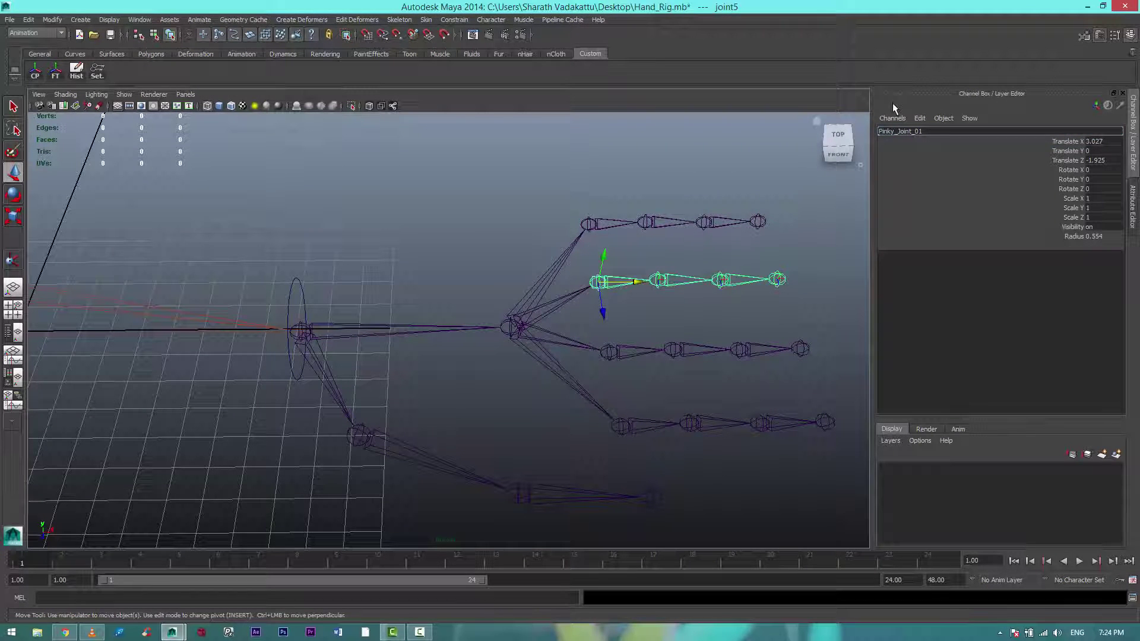
{"action": "type", "text": "Ring"}
{"action": "key", "text": "Return"}
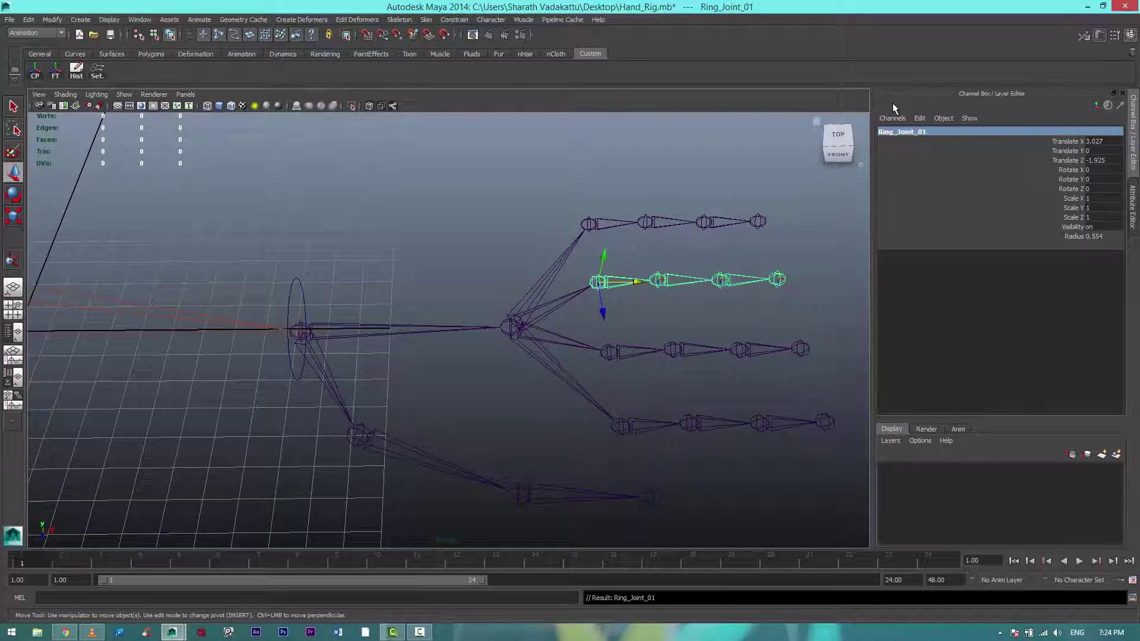
{"action": "key", "text": "Down"}
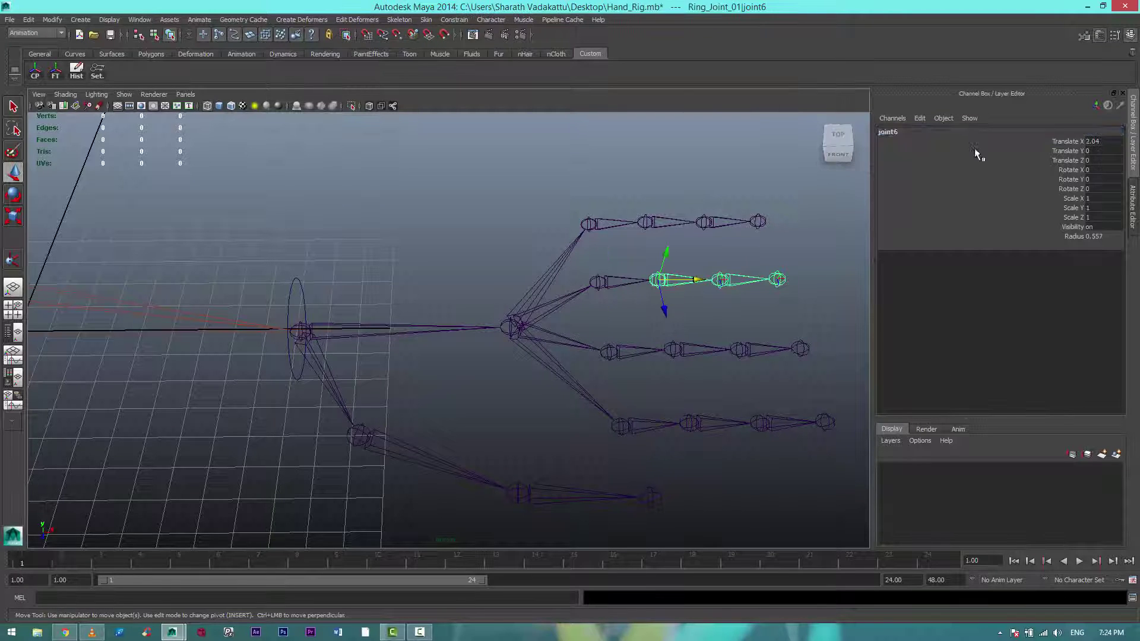
{"action": "double_click", "coordinate": [964, 131]}
{"action": "type", "text": "Ring_Joint_02"}
{"action": "key", "text": "Return"}
{"action": "left_click", "coordinate": [720, 279]}
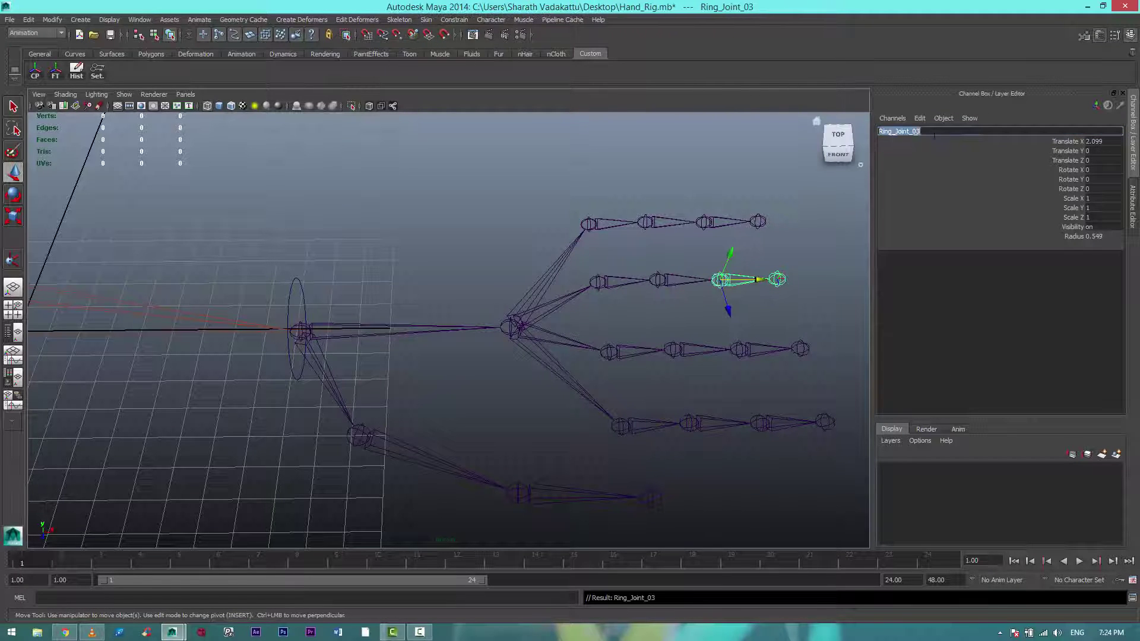
{"action": "left_click", "coordinate": [778, 279]}
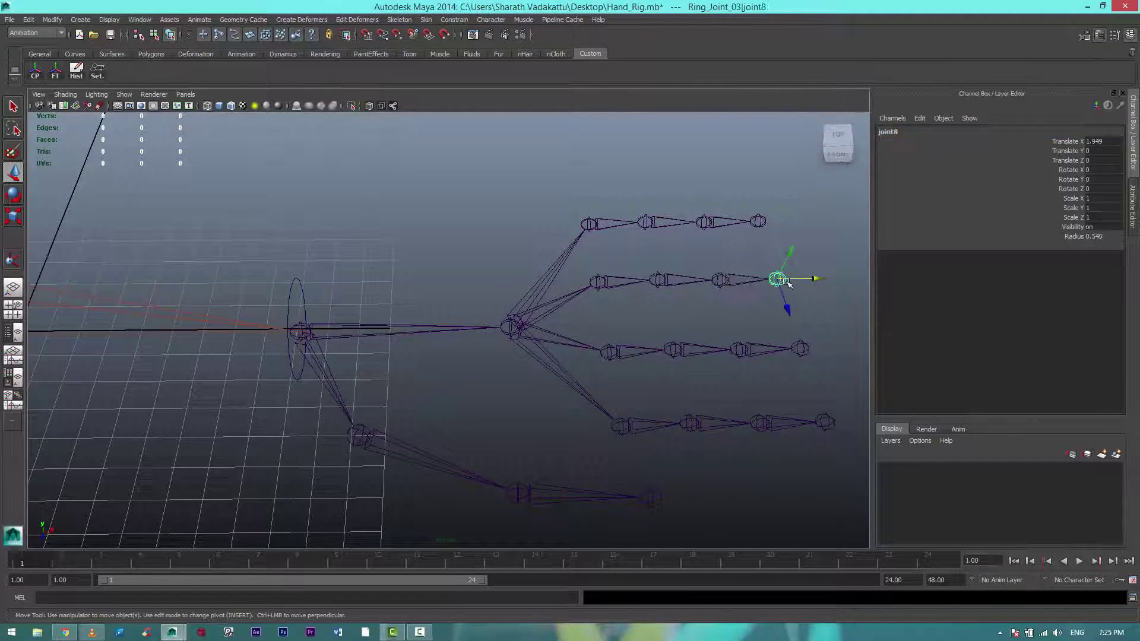
- Name the middle finger joints Middle_Joint_01, Middle_Joint_02 and Middle_Joint_03
{"action": "left_click", "coordinate": [610, 351]}
{"action": "type", "text": "Middle_"}
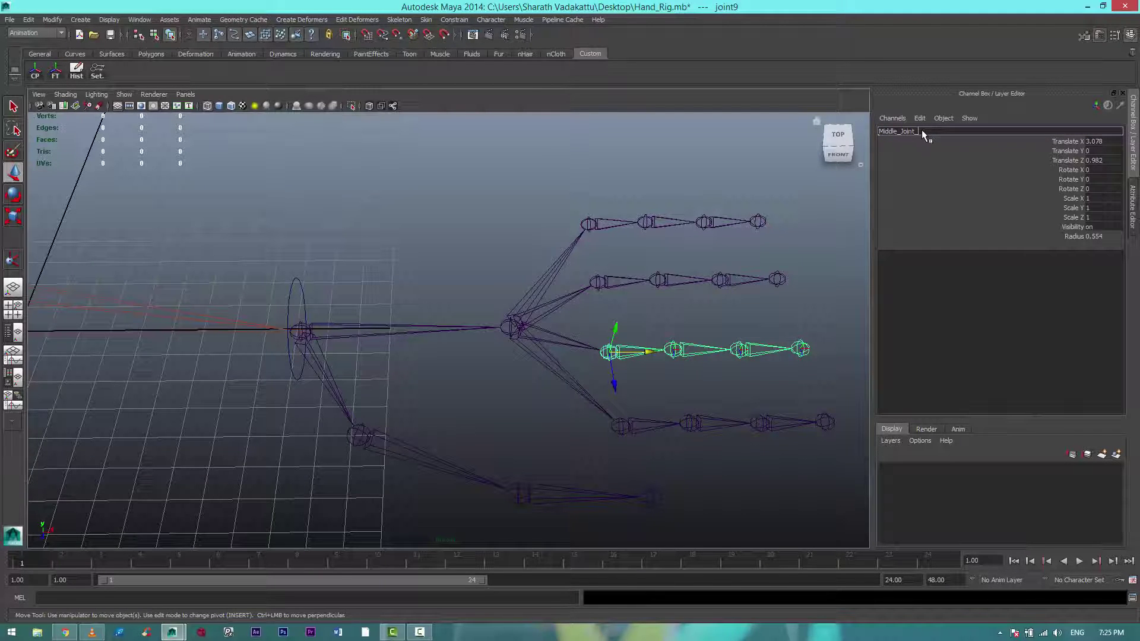
{"action": "type", "text": "01"}
{"action": "key", "text": "Return"}
{"action": "key", "text": "Down"}
{"action": "left_click", "coordinate": [931, 134]}
{"action": "type", "text": "Middle_Joint_02"}
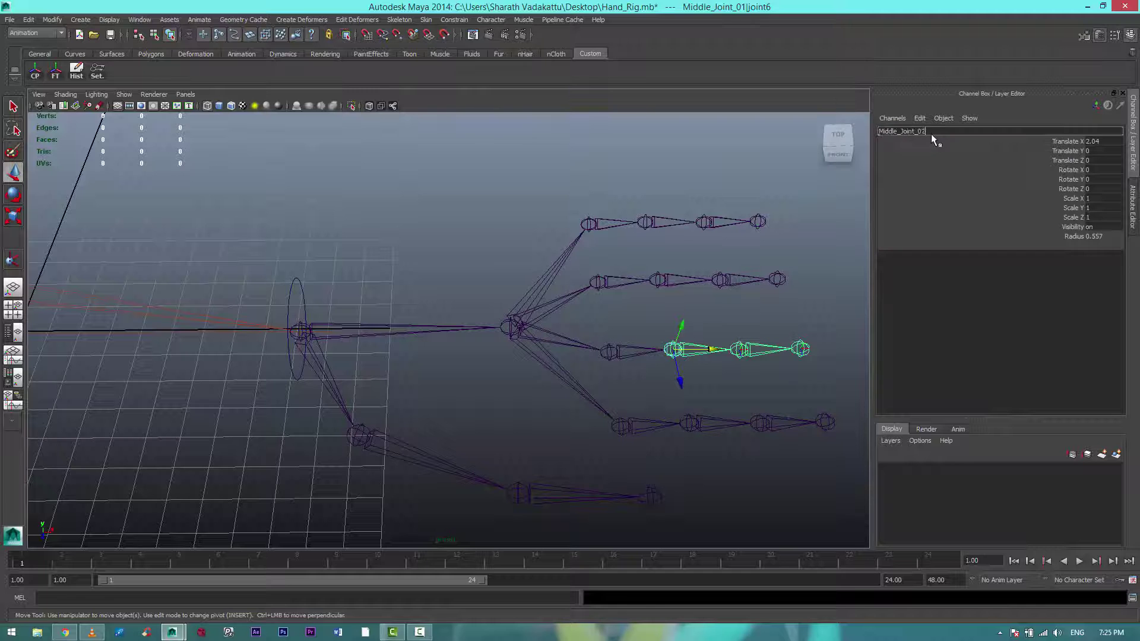
{"action": "key", "text": "Return"}
{"action": "key", "text": "Down"}
{"action": "left_click", "coordinate": [931, 132]}
{"action": "type", "text": "Middle_Joint_03"}
{"action": "key", "text": "Return"}
{"action": "key", "text": "Down"}
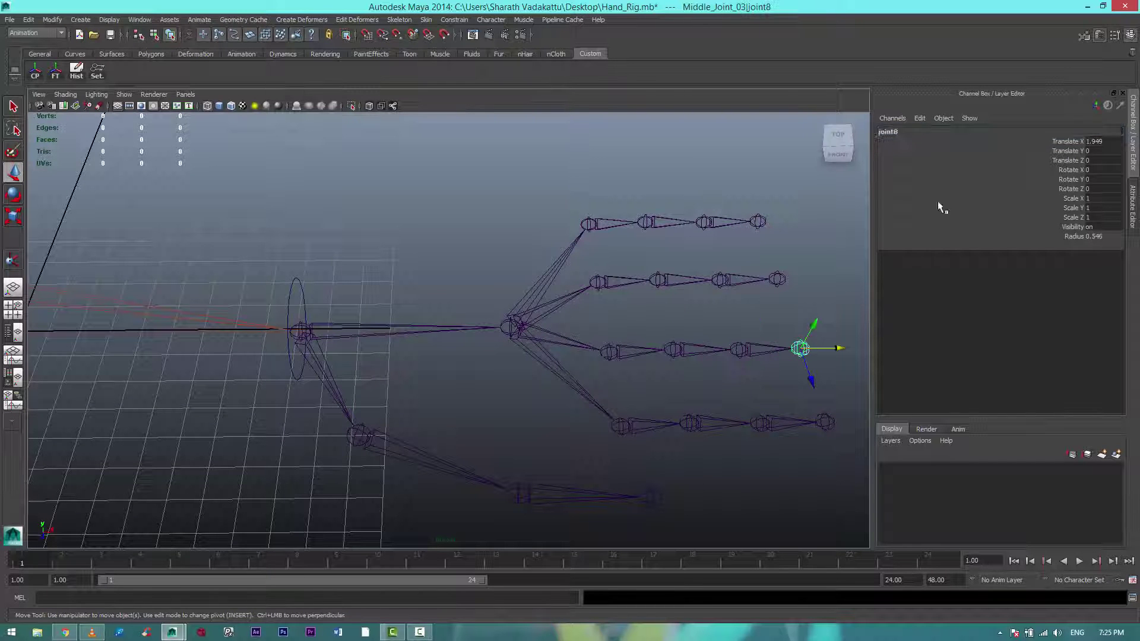
- Name the bottom finger's root joint Index_Joint_01
{"action": "left_click", "coordinate": [620, 424]}
{"action": "left_click", "coordinate": [938, 133]}
{"action": "type", "text": "Ind"}
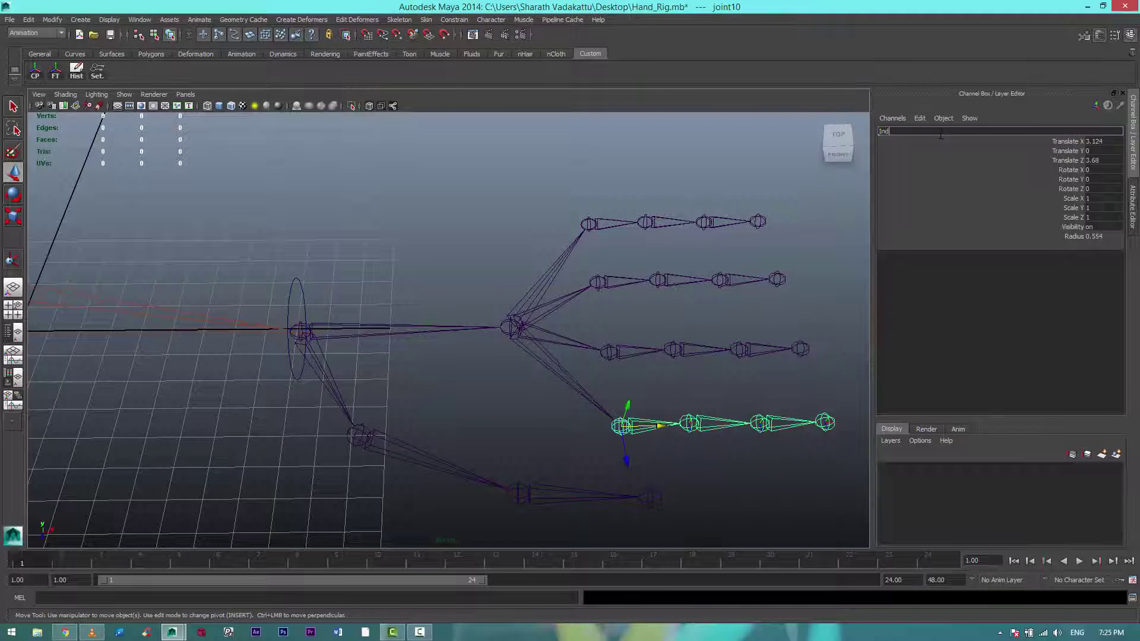
{"action": "type", "text": "ex_"}
{"action": "key", "text": "ctrl+z"}
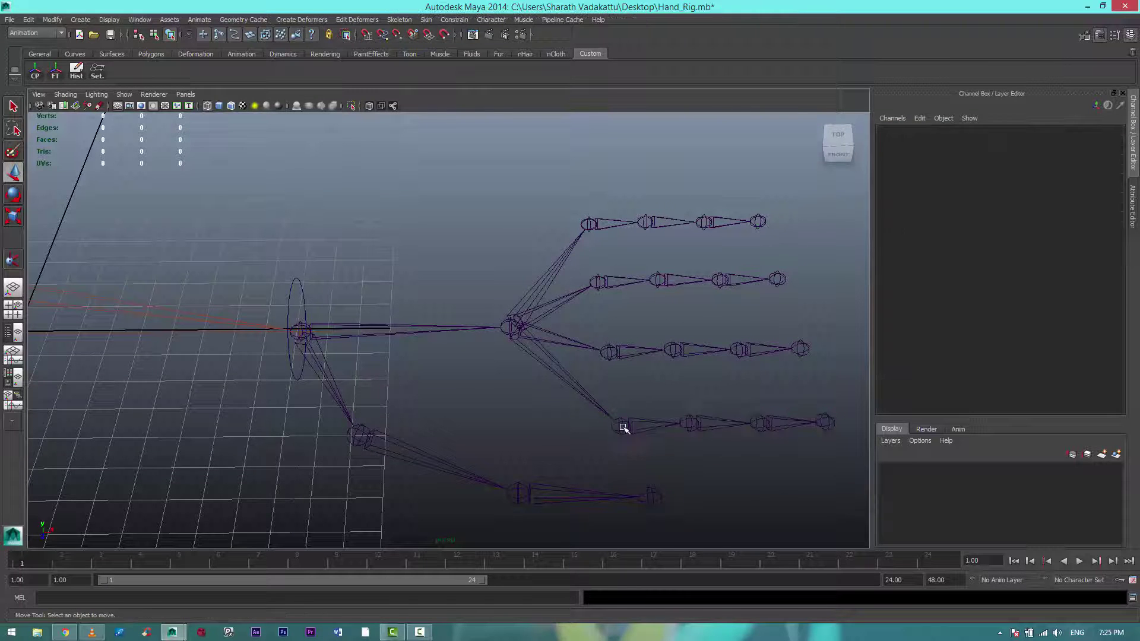
{"action": "left_click", "coordinate": [931, 131]}
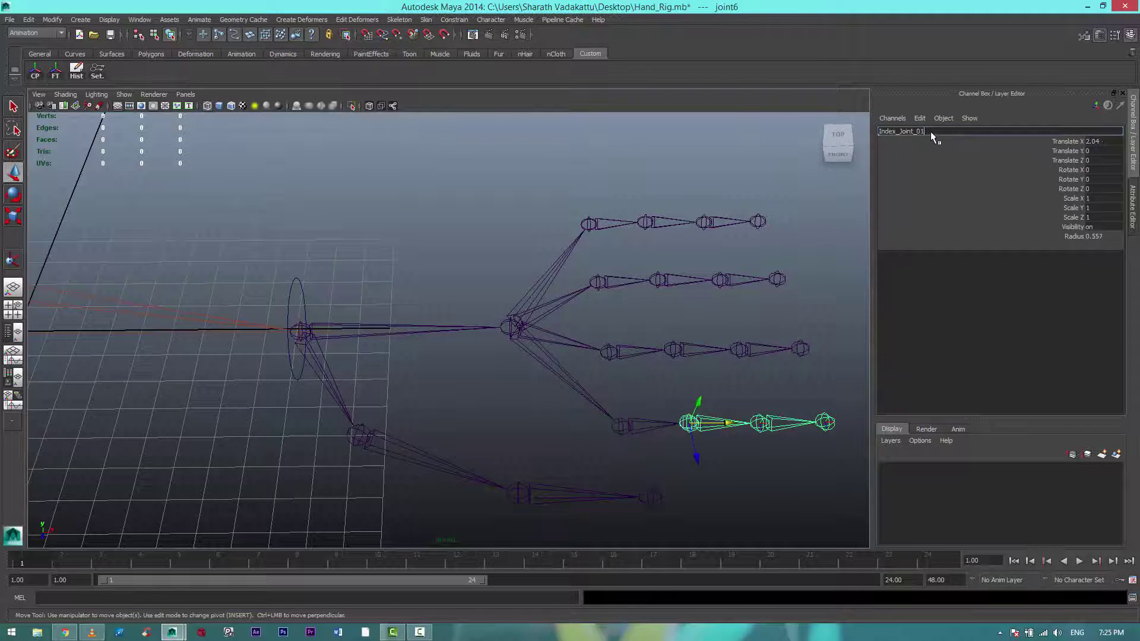
{"action": "type", "text": "Index_Joint_01"}
{"action": "key", "text": "Return"}
{"action": "key", "text": "Down"}
- Name the remaining index joints through Index_Joint_04 at the tip
{"action": "left_click", "coordinate": [928, 127]}
{"action": "type", "text": "Index_Joint_02"}
{"action": "key", "text": "Return"}
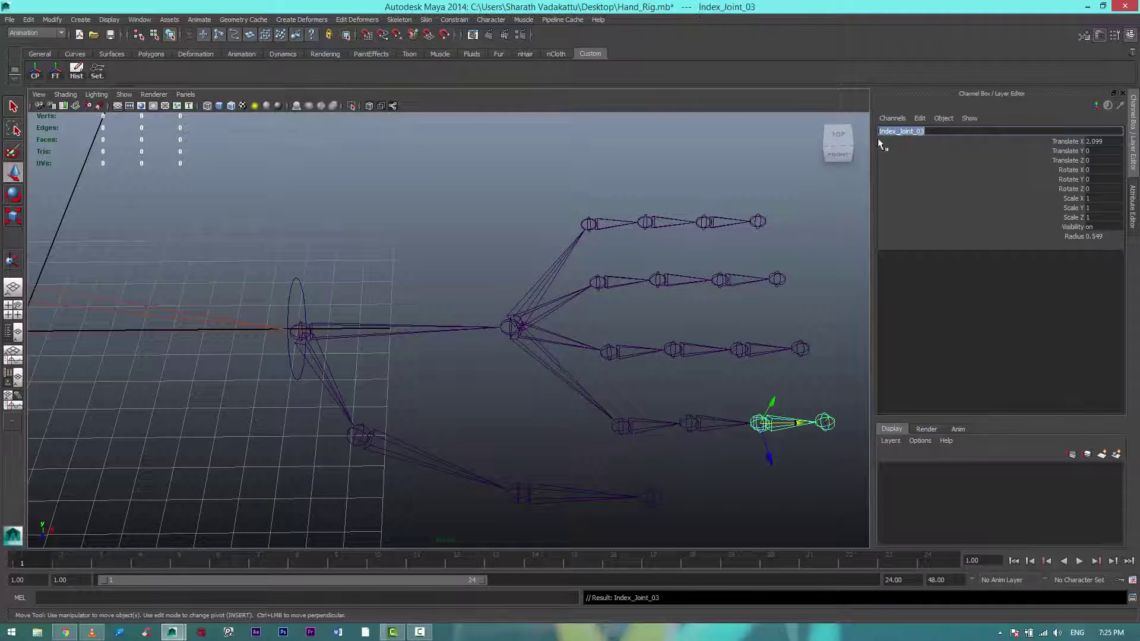
{"action": "key", "text": "Down"}
{"action": "left_click", "coordinate": [893, 127]}
{"action": "type", "text": "Index_Joint_0"}
{"action": "key", "text": "Return"}
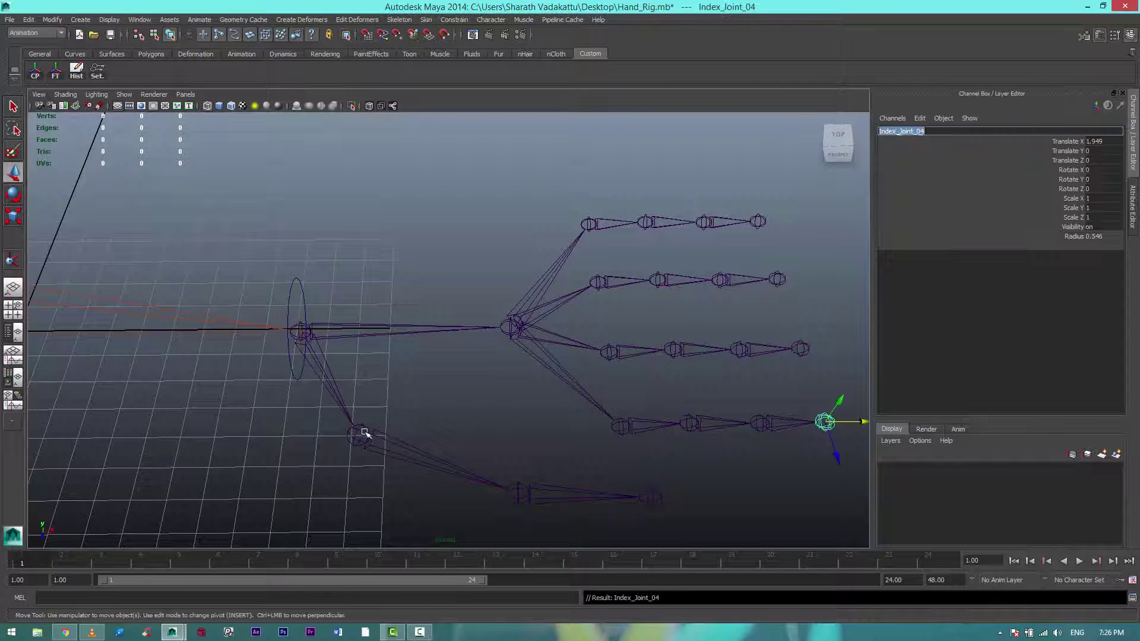
- Name the thumb joints Thumb_Joint_01 and Thumb_Joint_02, and rename curve1 Lefthand_PV_Ctrl
{"action": "left_click", "coordinate": [359, 434]}
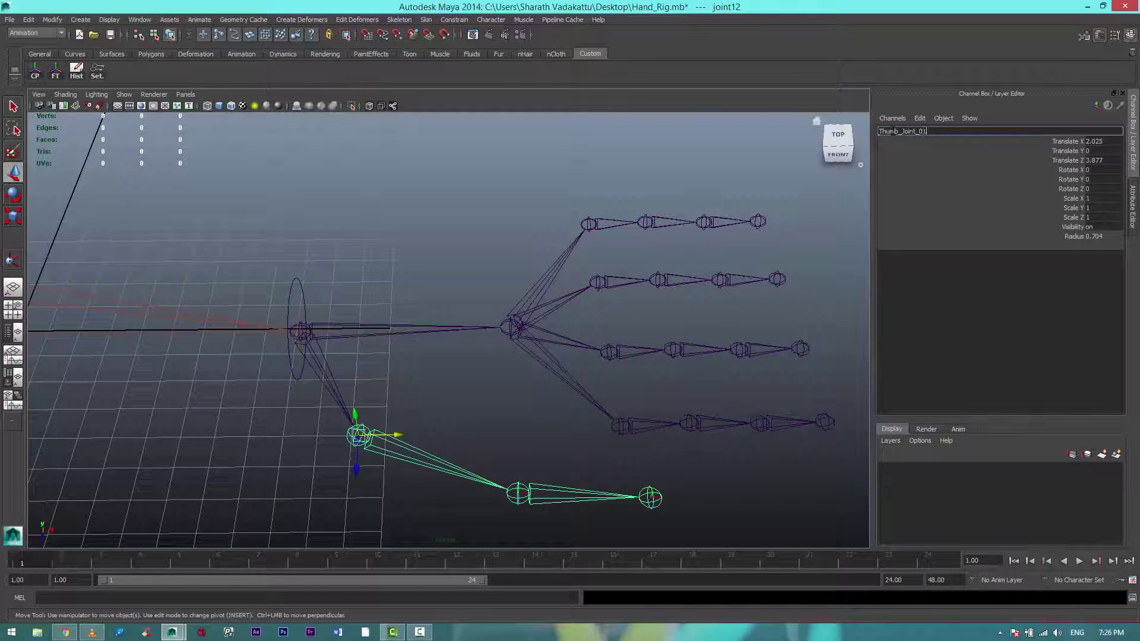
{"action": "key", "text": "Return"}
{"action": "key", "text": "Down"}
{"action": "left_click", "coordinate": [910, 131]}
{"action": "type", "text": "Thumb_Joint_0"}
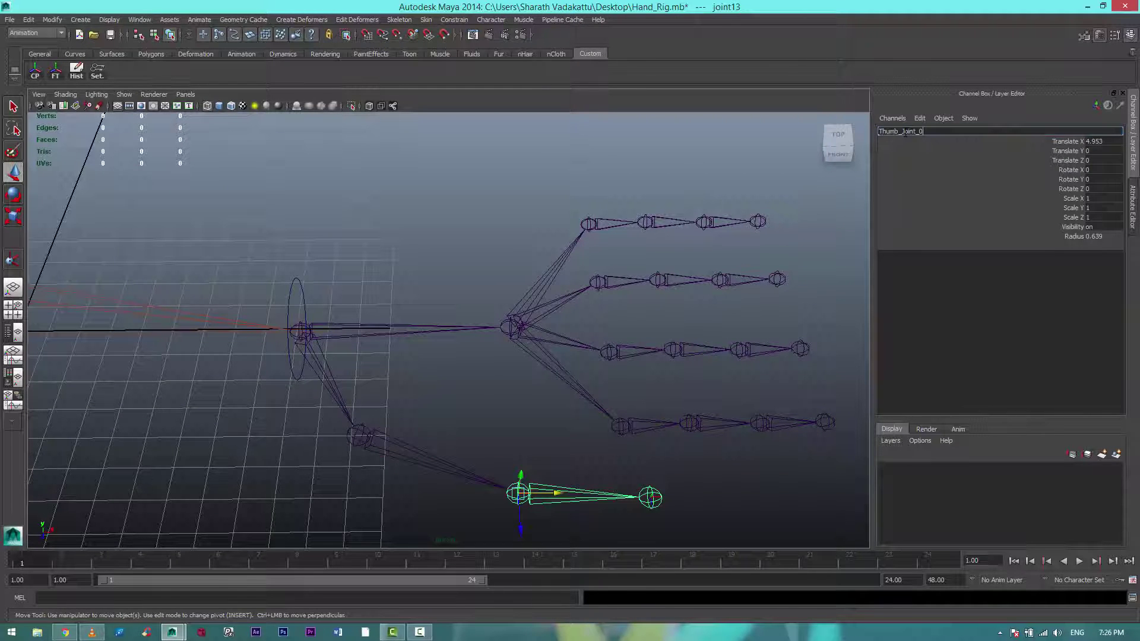
{"action": "type", "text": "2"}
{"action": "key", "text": "Return"}
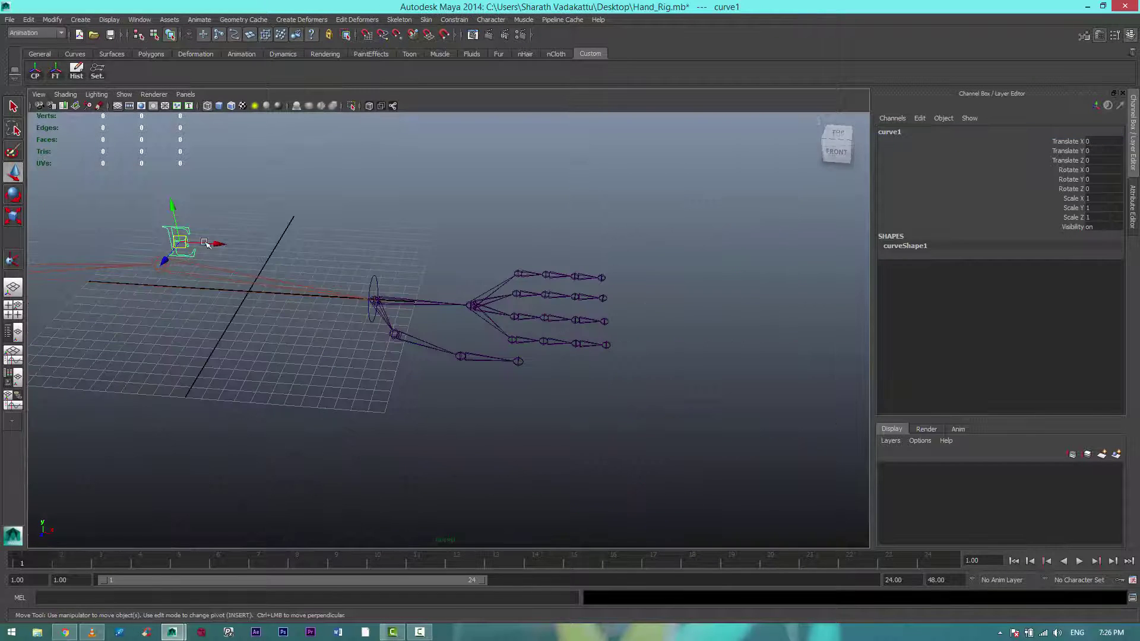
{"action": "left_click", "coordinate": [896, 132]}
{"action": "type", "text": "Lef"}
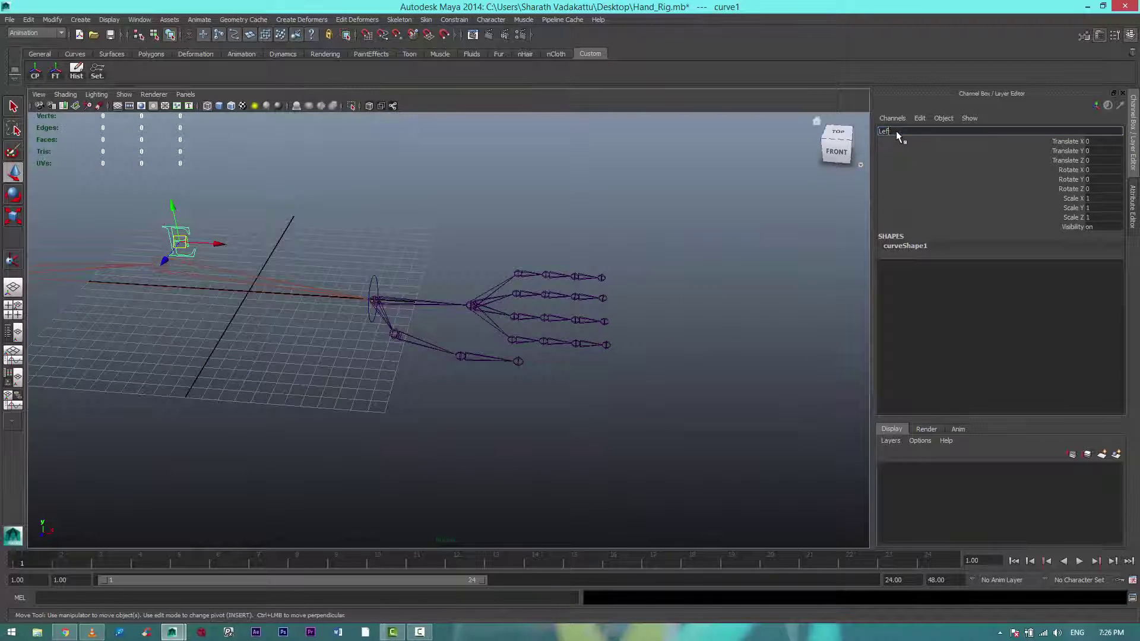
{"action": "type", "text": "thand_PV_Ctrl"}
{"action": "key", "text": "Return"}
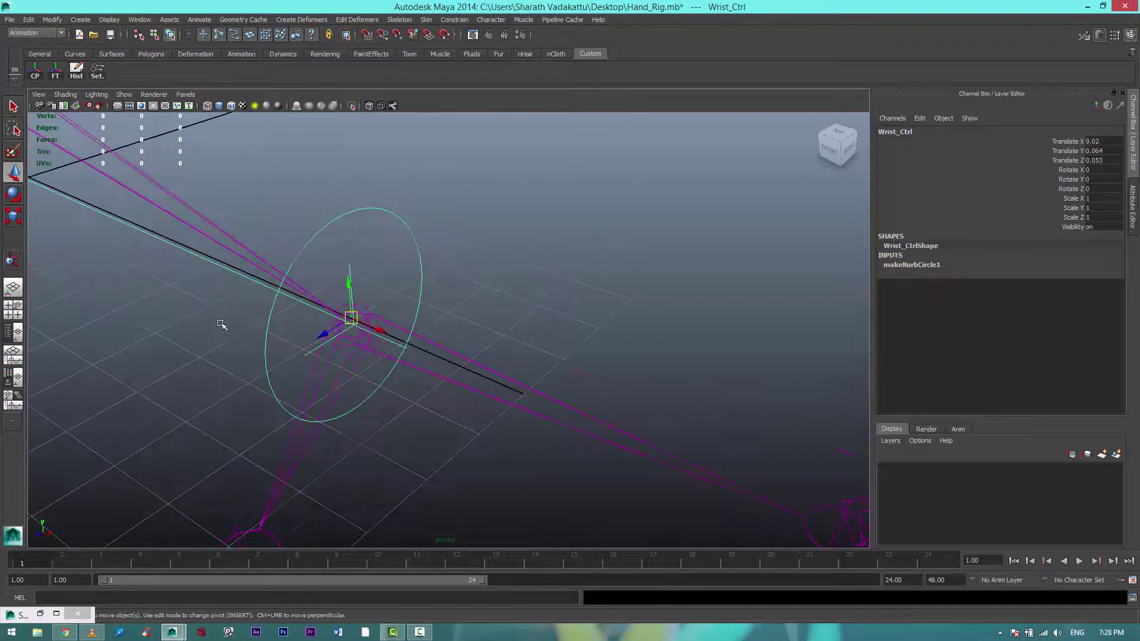
- Add a Fist_Ctrl attribute to Wrist_Ctrl with minimum -10 and maximum 10
{"action": "left_click", "coordinate": [81, 19]}
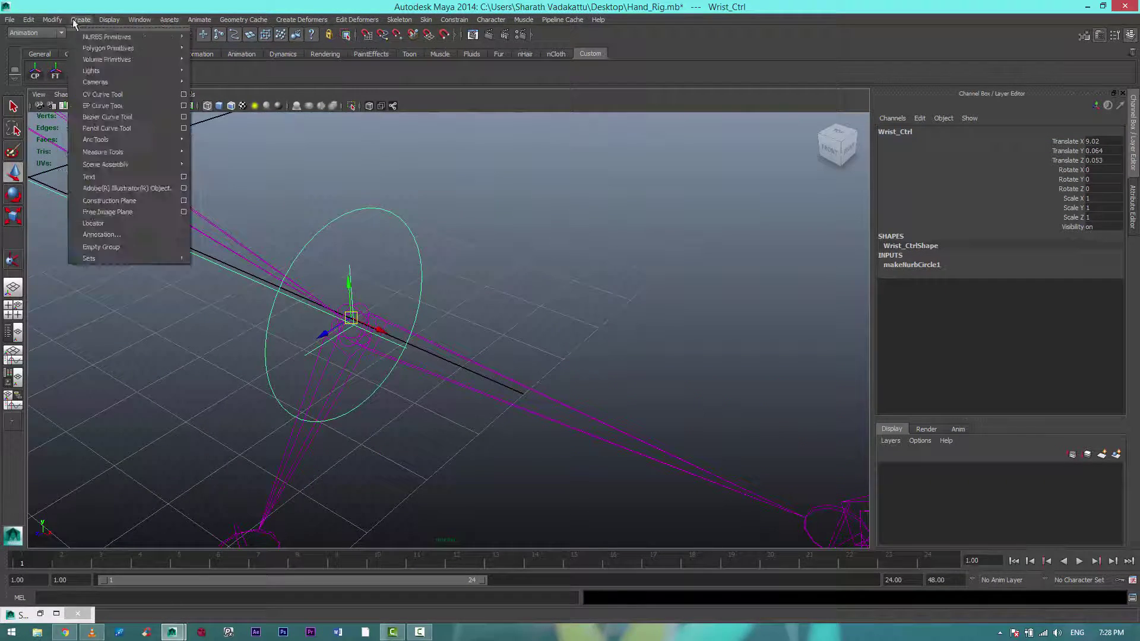
{"action": "left_click", "coordinate": [103, 166]}
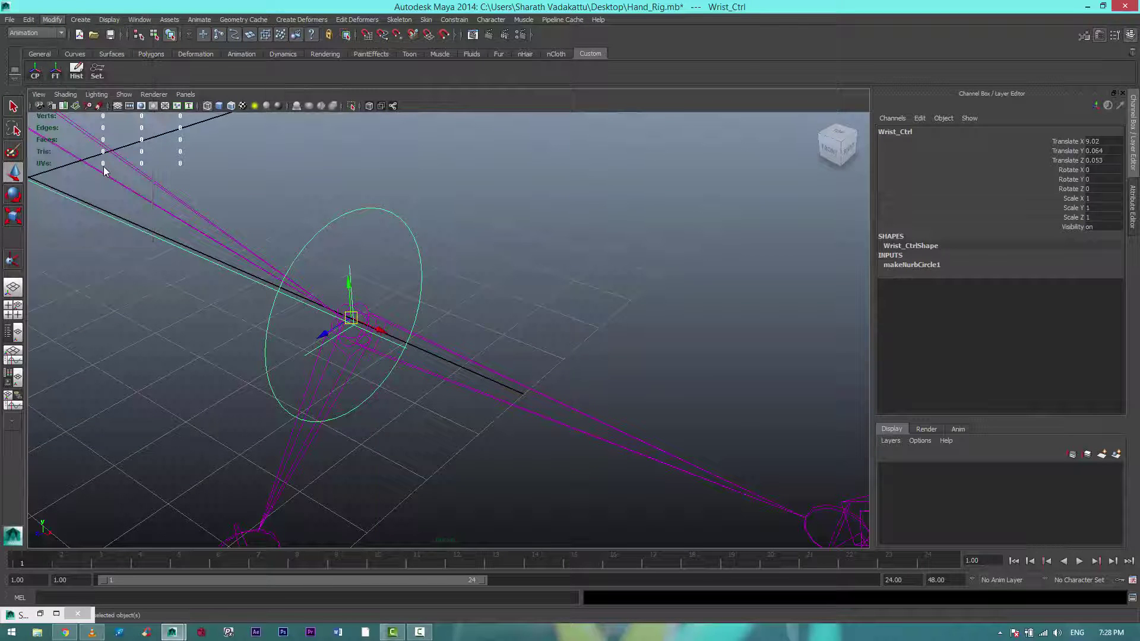
{"action": "type", "text": "Fist_"}
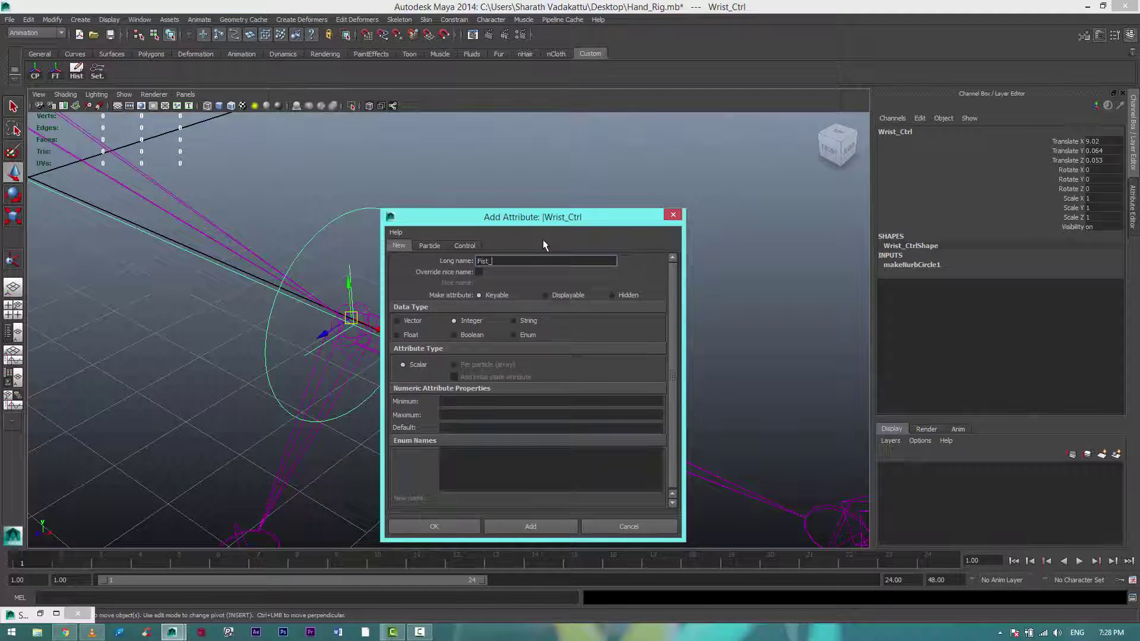
{"action": "type", "text": "Ctrl"}
{"action": "key", "text": "Return"}
{"action": "left_click", "coordinate": [486, 402]}
{"action": "type", "text": "-10"}
{"action": "key", "text": "Tab"}
{"action": "type", "text": "10"}
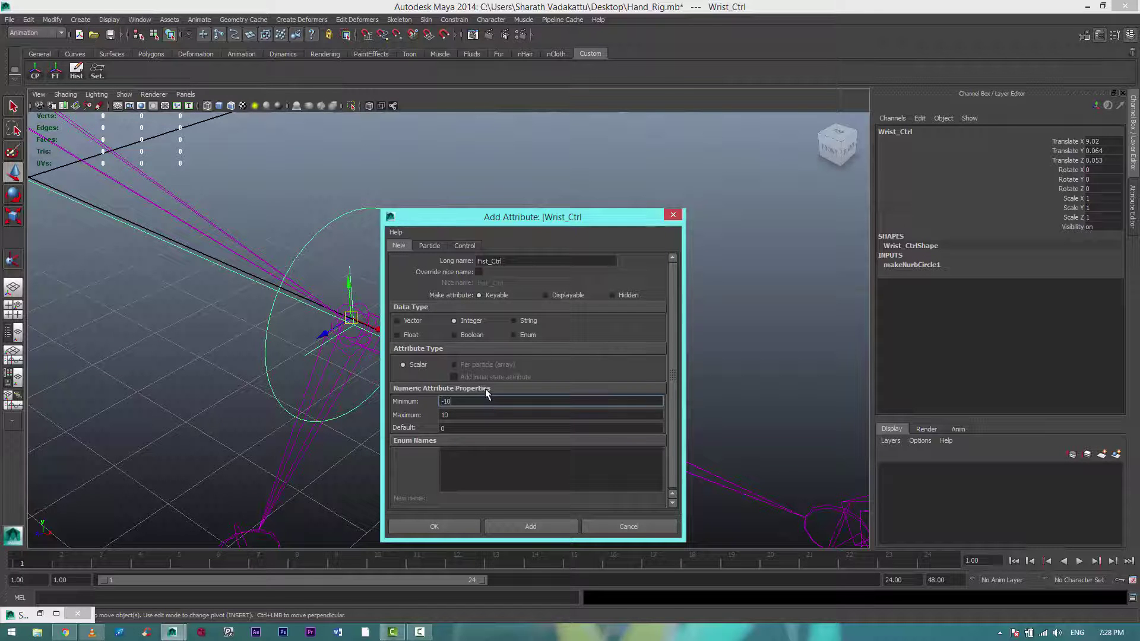
{"action": "left_click", "coordinate": [449, 527]}
- Select the wrist control circle and bring up the Set Driven Key editor
{"action": "left_click", "coordinate": [476, 310]}
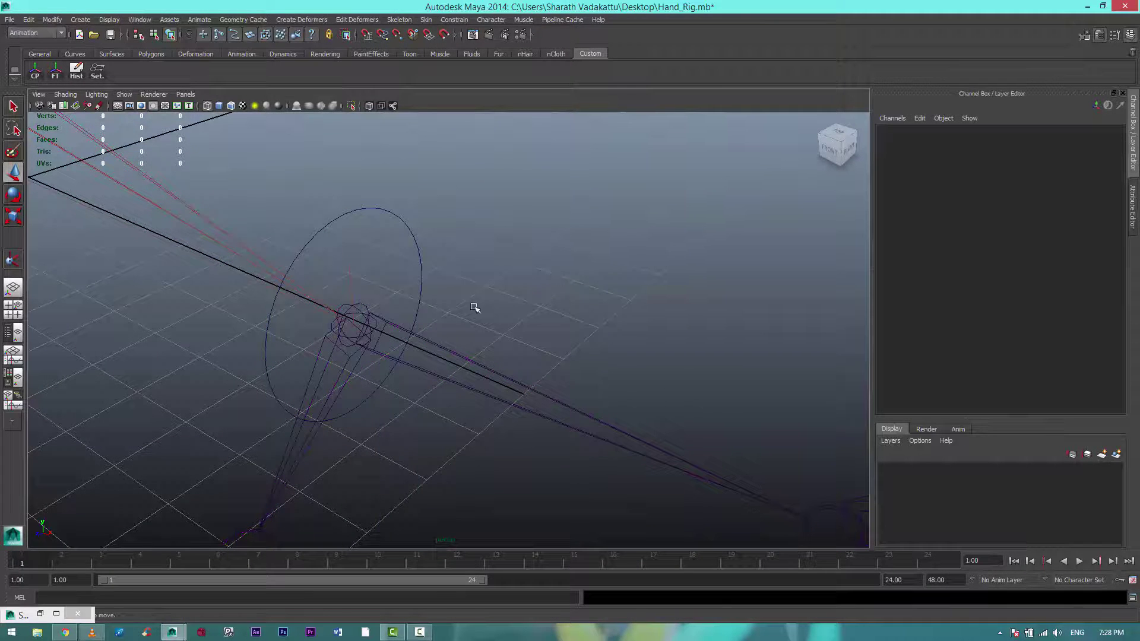
{"action": "left_click_drag", "start_coordinate": [258, 289], "coordinate": [379, 295], "text": "alt"}
{"action": "left_click", "coordinate": [421, 297]}
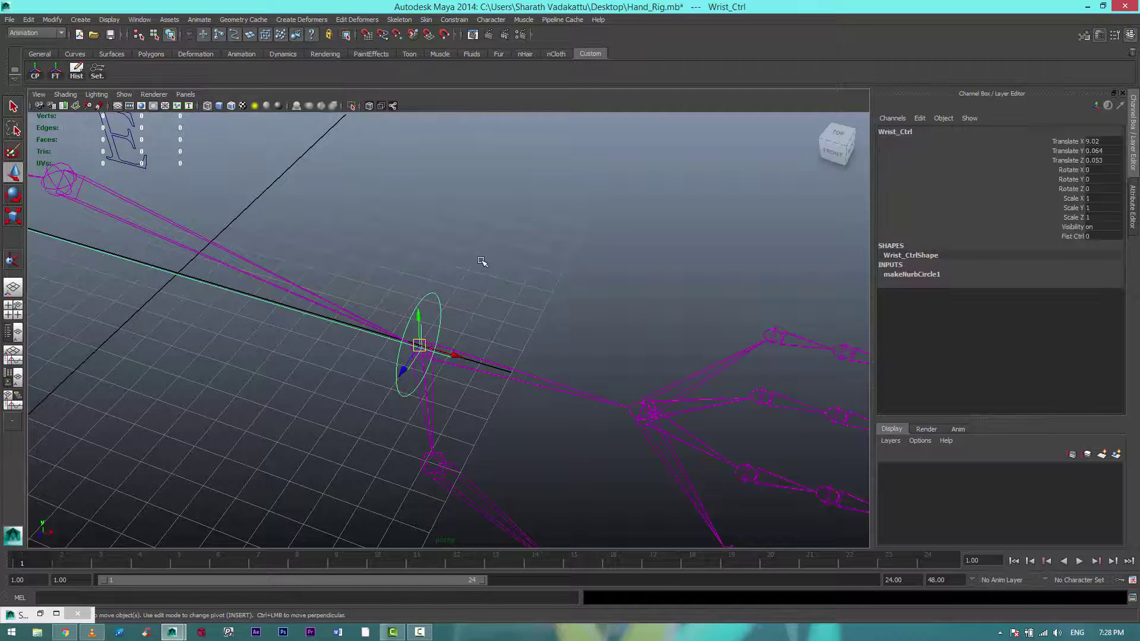
{"action": "left_click", "coordinate": [96, 71]}
{"action": "mouse_move", "coordinate": [465, 280]}
{"action": "left_mouse_down", "text": "alt"}
{"action": "mouse_move", "coordinate": [435, 292]}
{"action": "mouse_move", "coordinate": [433, 272]}
{"action": "mouse_move", "coordinate": [352, 212]}
{"action": "left_mouse_up", "text": "alt"}
- Load Wrist_Ctrl's Fist Ctrl as driver and Index_Joint_01–04 Rotate Z as driven
{"action": "key", "text": "space"}
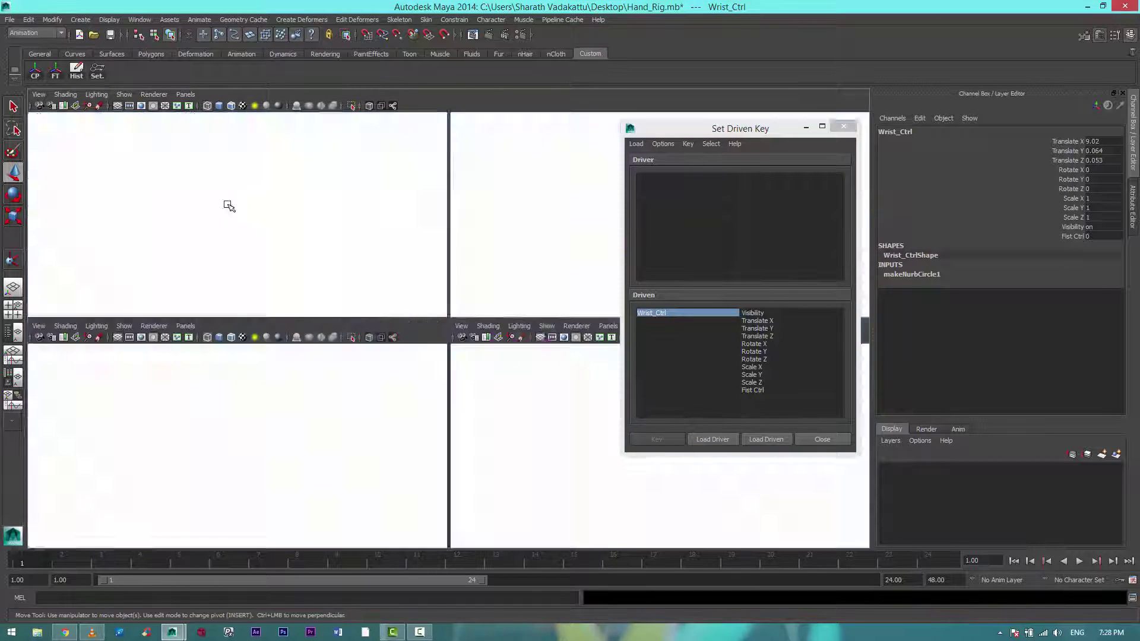
{"action": "key", "text": "space"}
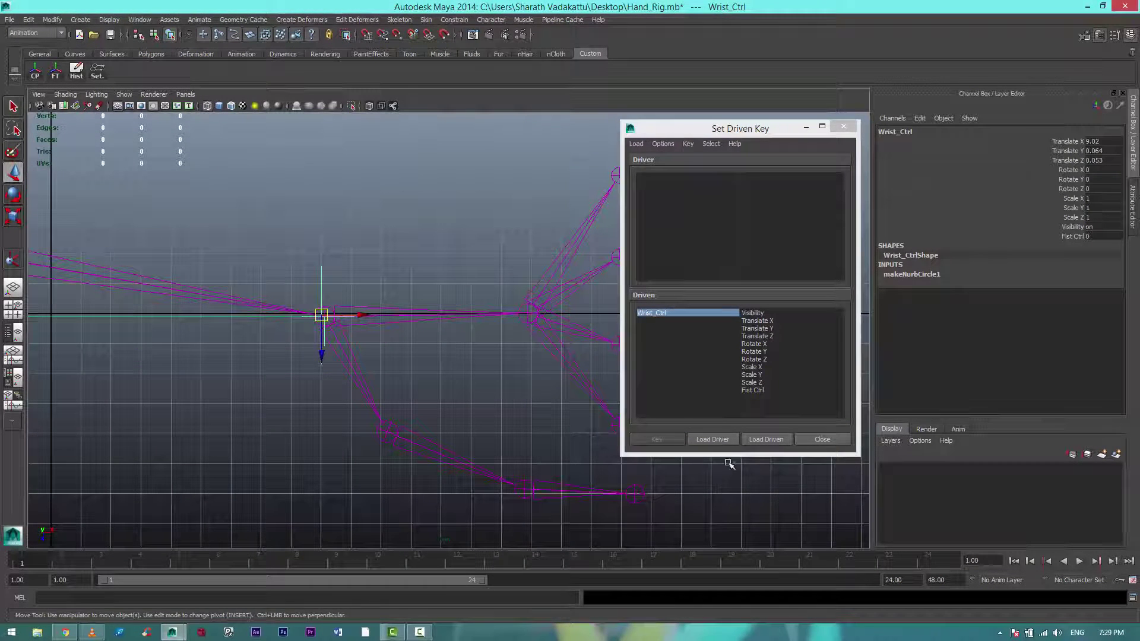
{"action": "left_click", "coordinate": [724, 439]}
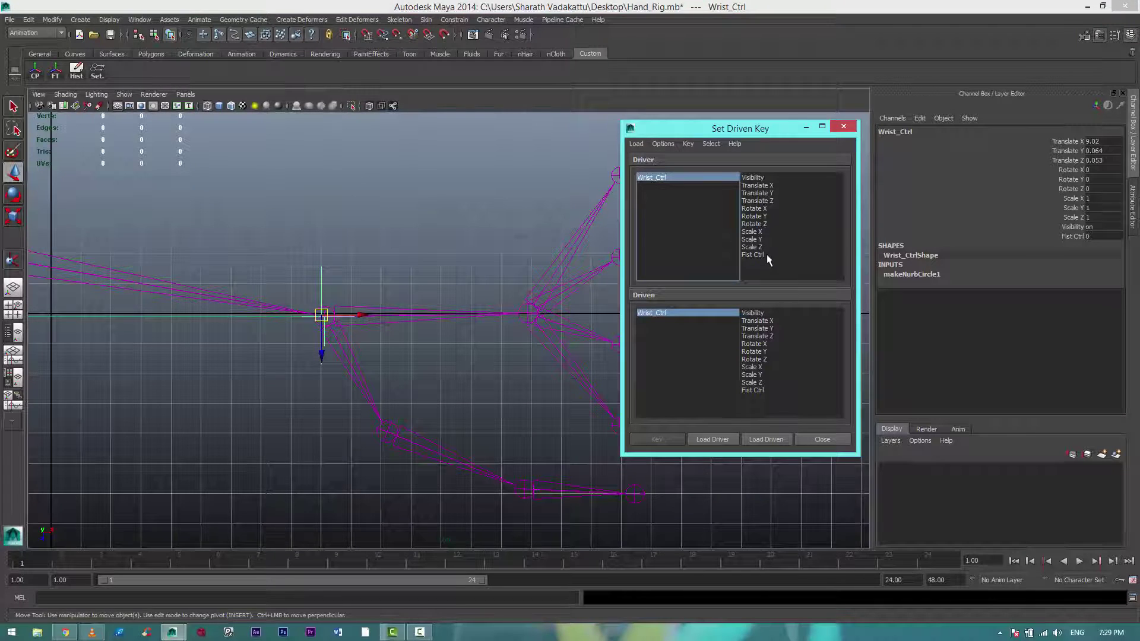
{"action": "left_click", "coordinate": [767, 255]}
{"action": "middle_click_drag", "start_coordinate": [636, 461], "coordinate": [427, 458], "text": "alt"}
{"action": "left_click", "coordinate": [412, 428]}
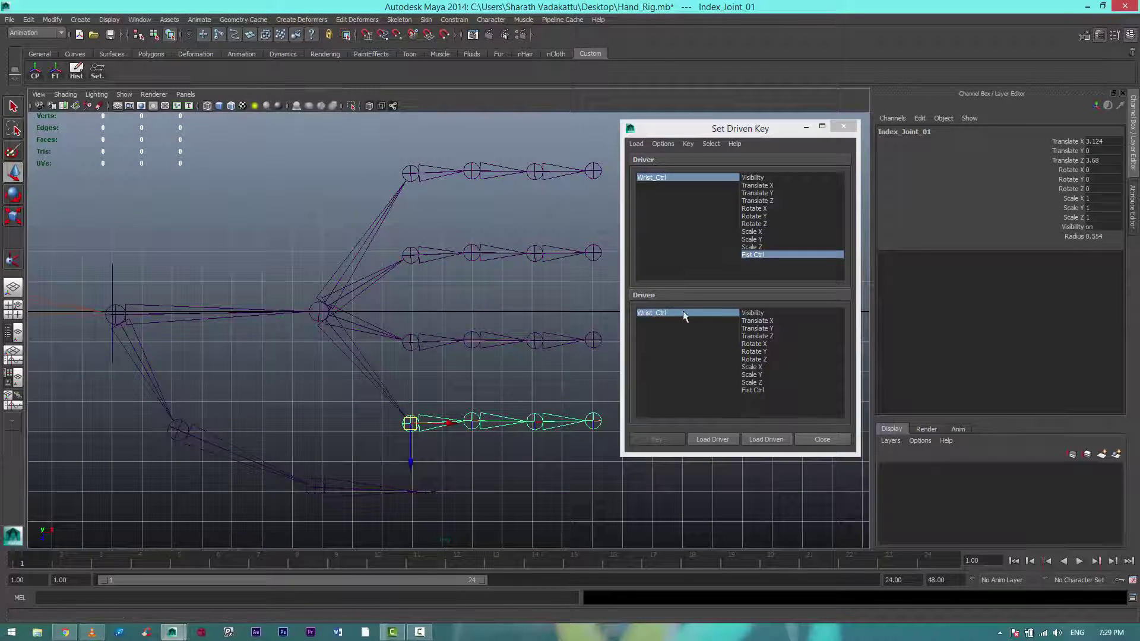
{"action": "right_click_drag", "start_coordinate": [406, 425], "coordinate": [410, 494]}
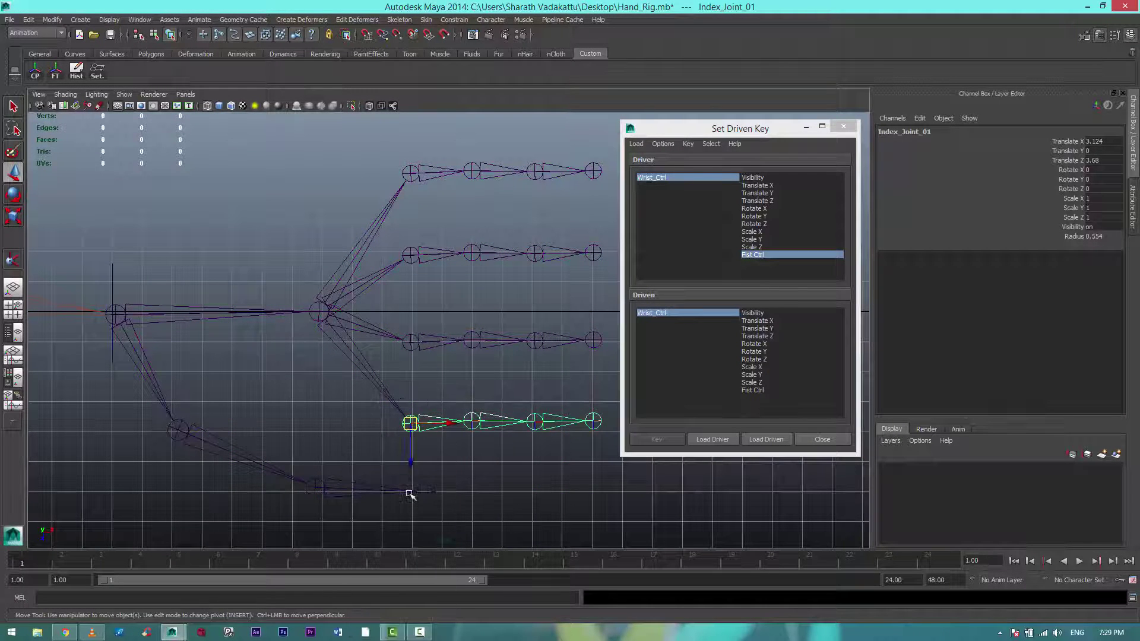
{"action": "left_click", "coordinate": [781, 438]}
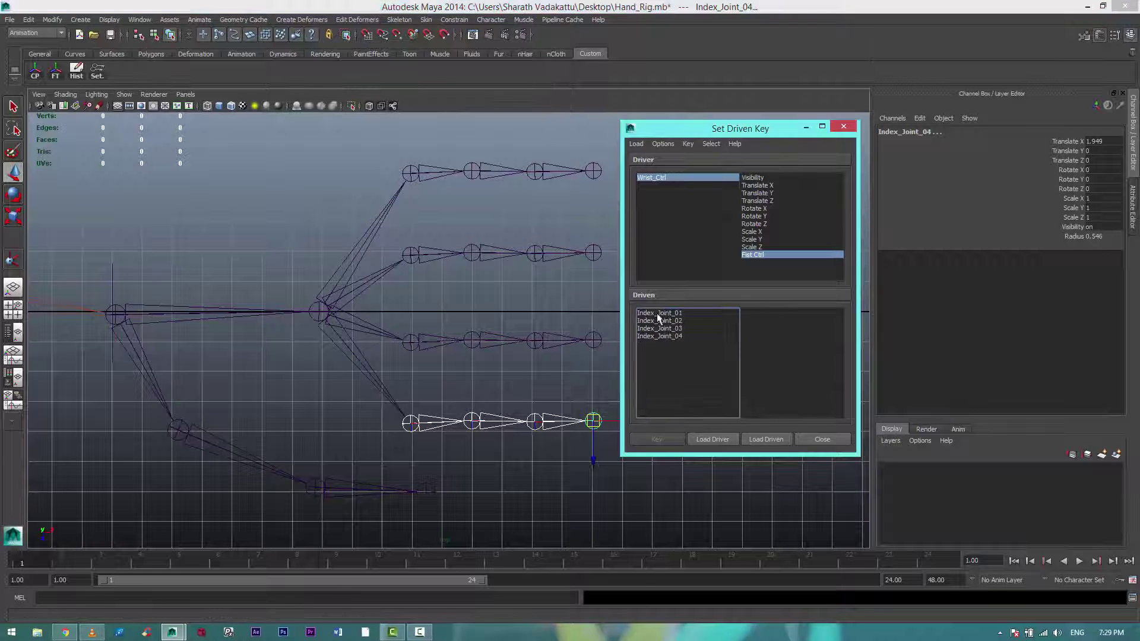
{"action": "left_click_drag", "start_coordinate": [657, 312], "coordinate": [665, 344]}
{"action": "left_click", "coordinate": [763, 359]}
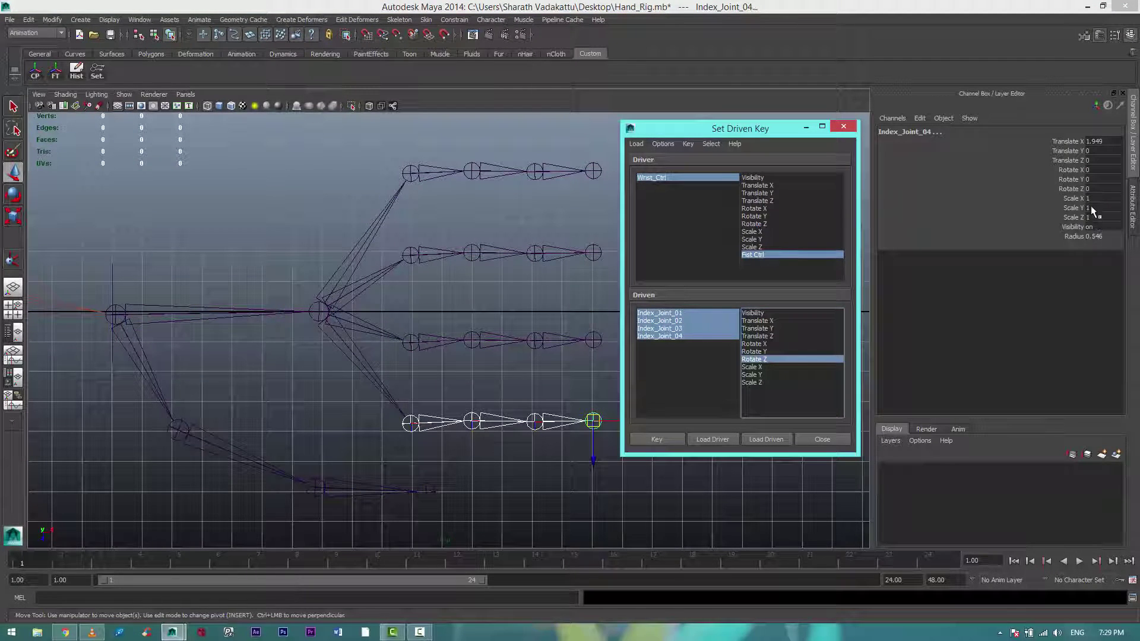
- Key the index finger straight at Fist Ctrl 0, then curled to Rotate Z -55 at Fist Ctrl 10
{"action": "double_click", "coordinate": [1090, 188]}
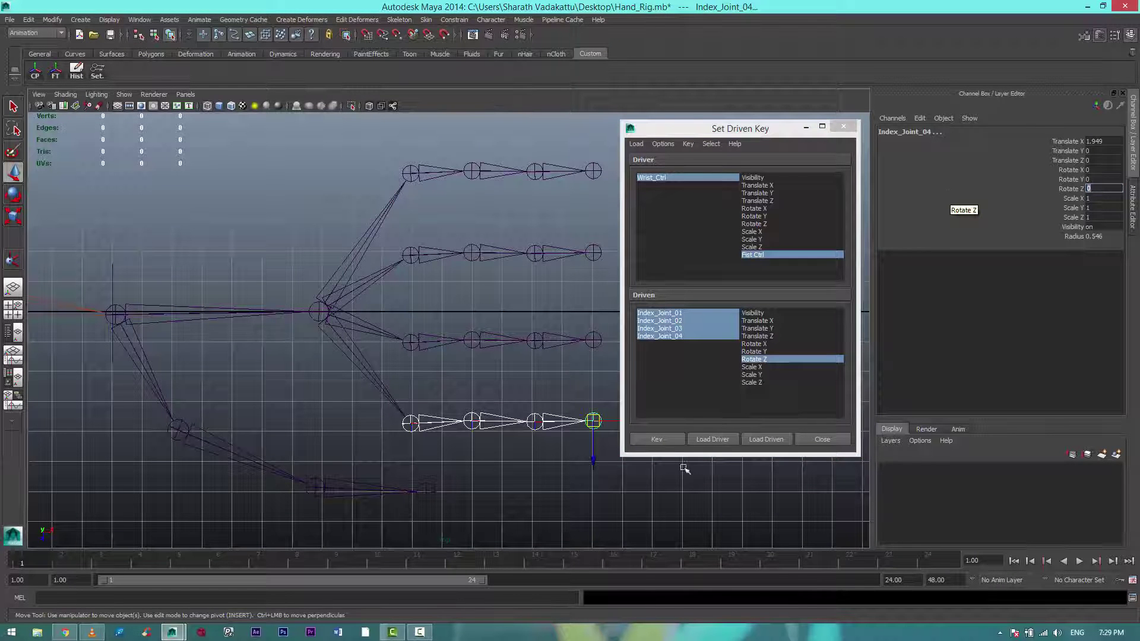
{"action": "left_click", "coordinate": [665, 436]}
{"action": "middle_click_drag", "start_coordinate": [533, 346], "coordinate": [434, 357], "text": "alt"}
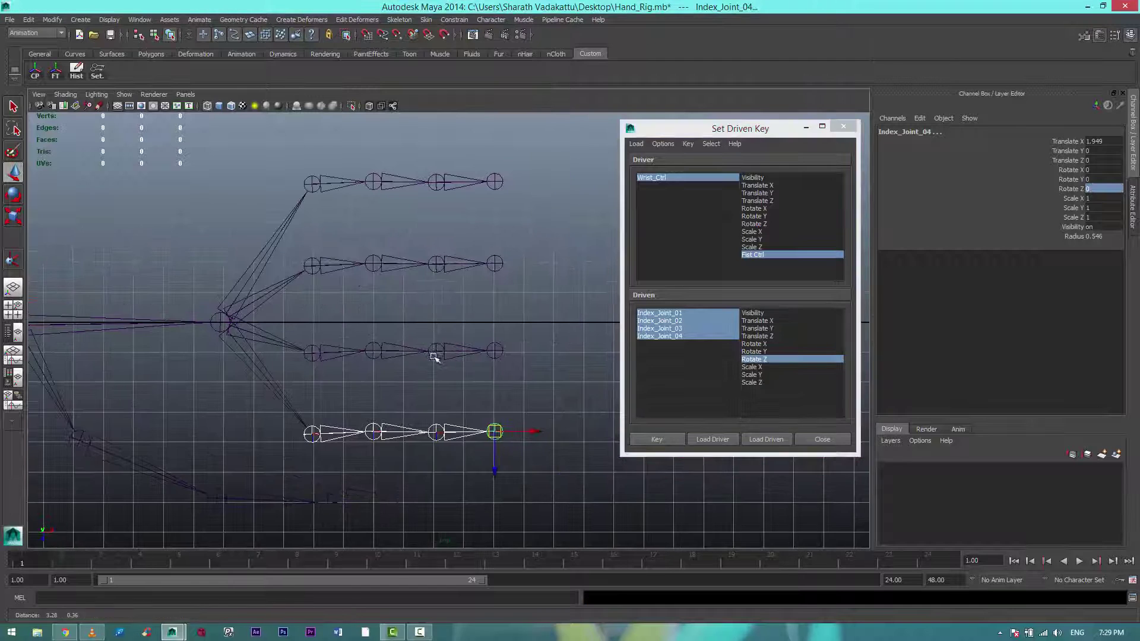
{"action": "left_click", "coordinate": [663, 177]}
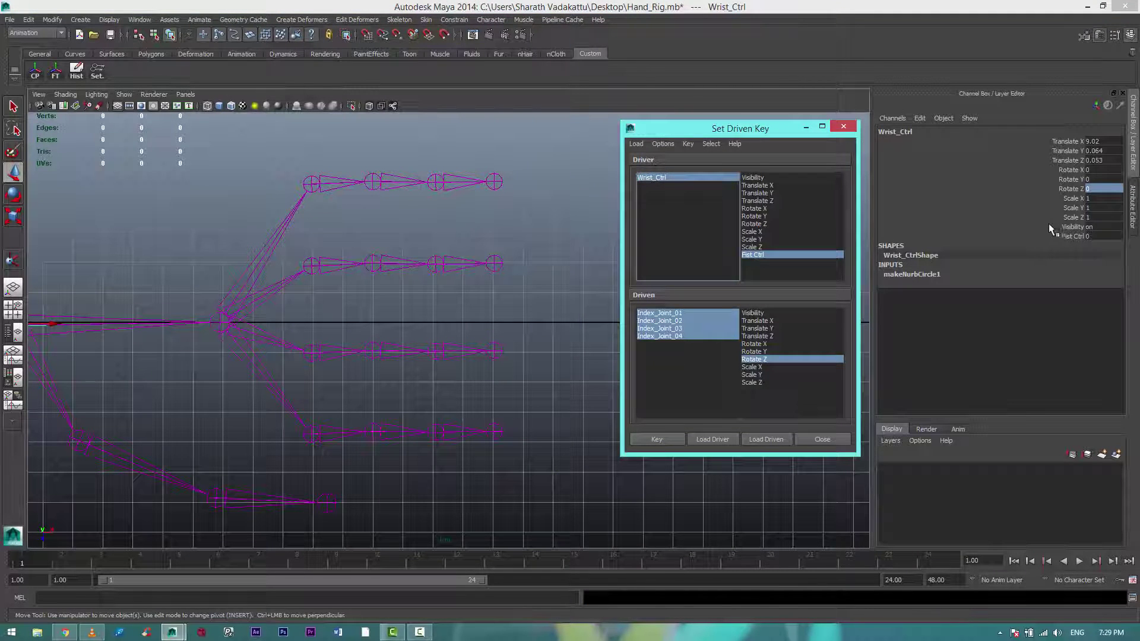
{"action": "left_click", "coordinate": [1100, 236]}
{"action": "type", "text": "10"}
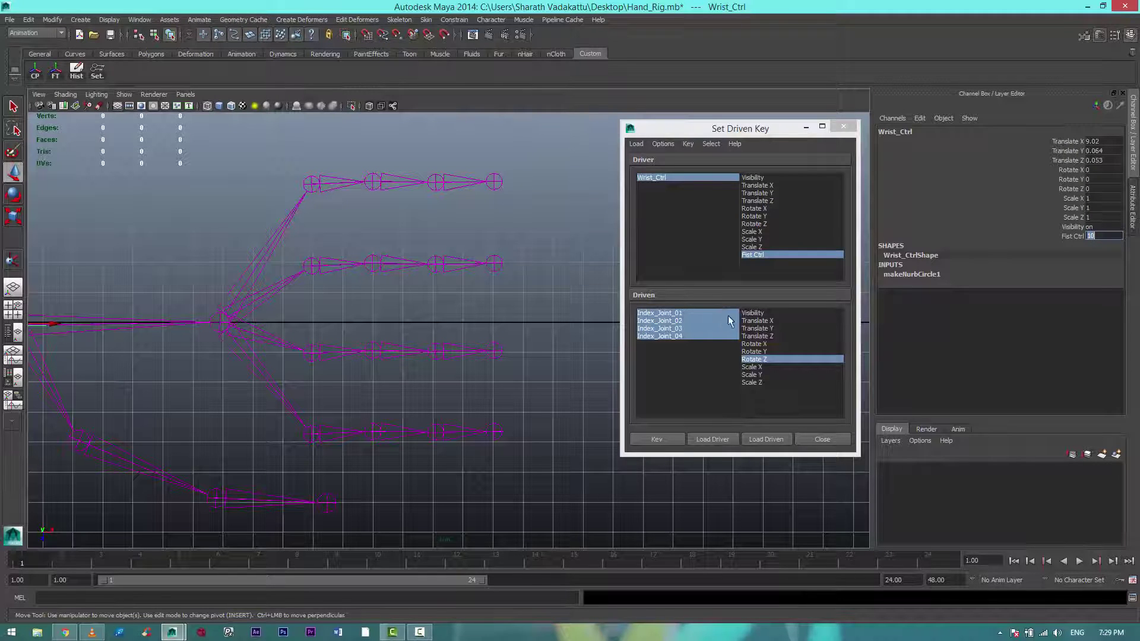
{"action": "left_click_drag", "start_coordinate": [720, 315], "coordinate": [724, 338]}
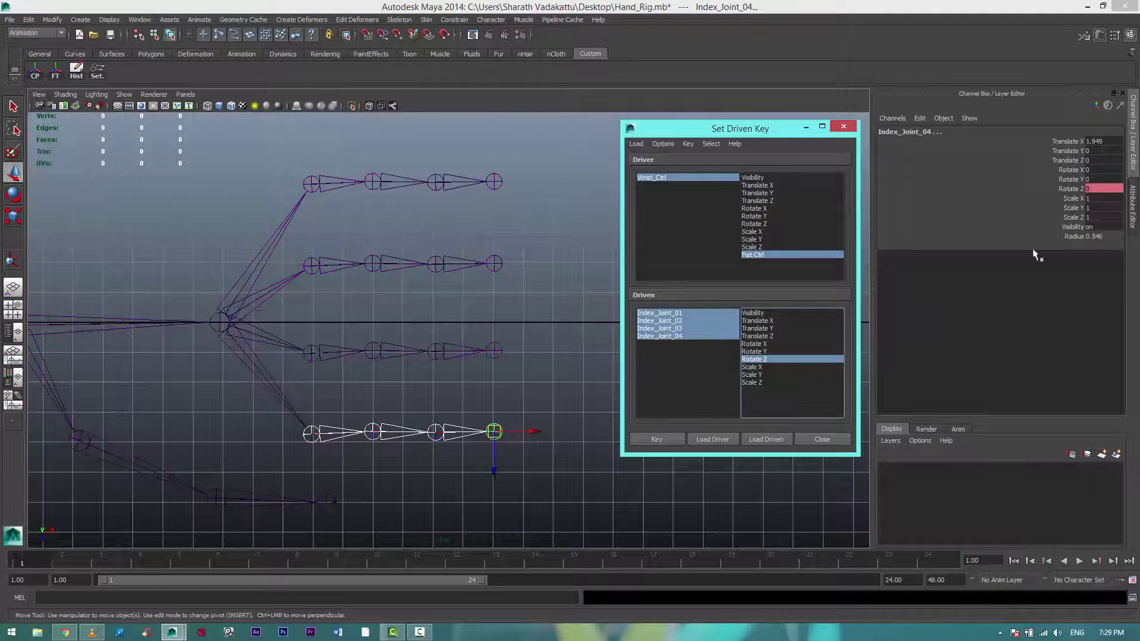
{"action": "left_click", "coordinate": [1093, 189]}
{"action": "type", "text": "55"}
{"action": "key", "text": "Return"}
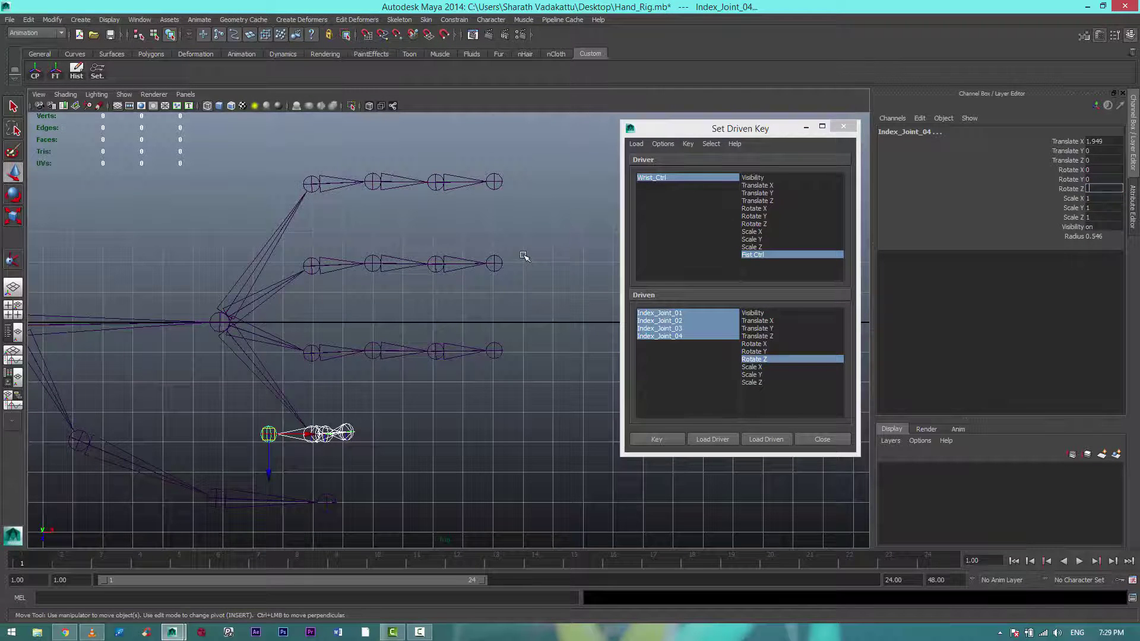
{"action": "key", "text": "space"}
{"action": "key", "text": "space"}
{"action": "left_click", "coordinate": [656, 439]}
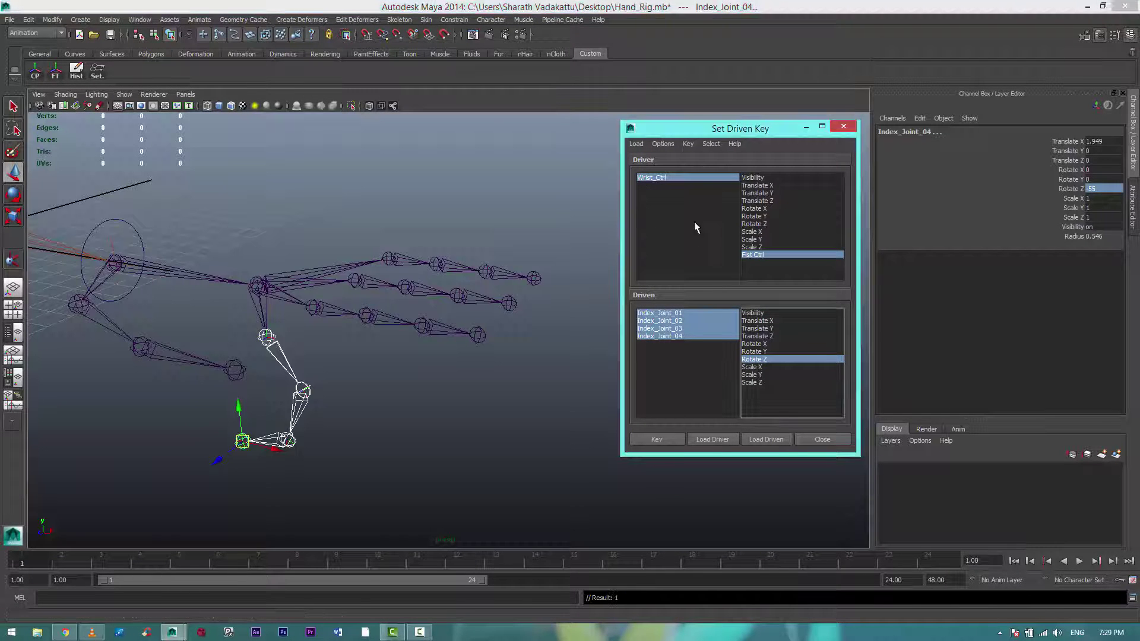
- Adjust the index joints' Rotate Z curl and re-key the pose
{"action": "left_click", "coordinate": [689, 178]}
{"action": "left_click", "coordinate": [1114, 237]}
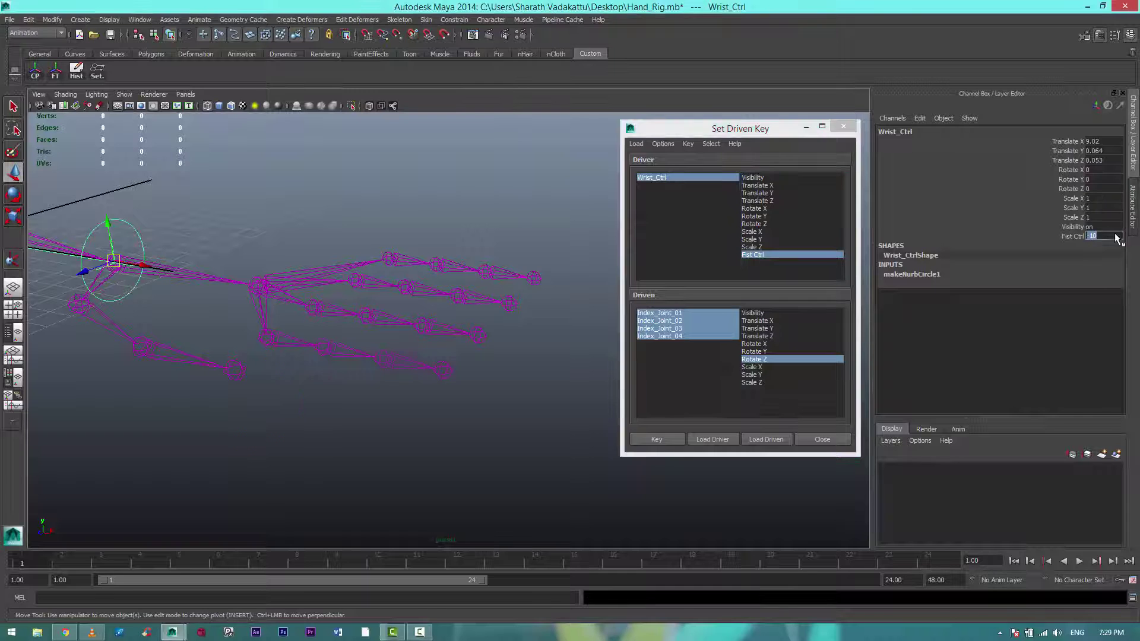
{"action": "left_click", "coordinate": [714, 333]}
{"action": "left_click", "coordinate": [1103, 189]}
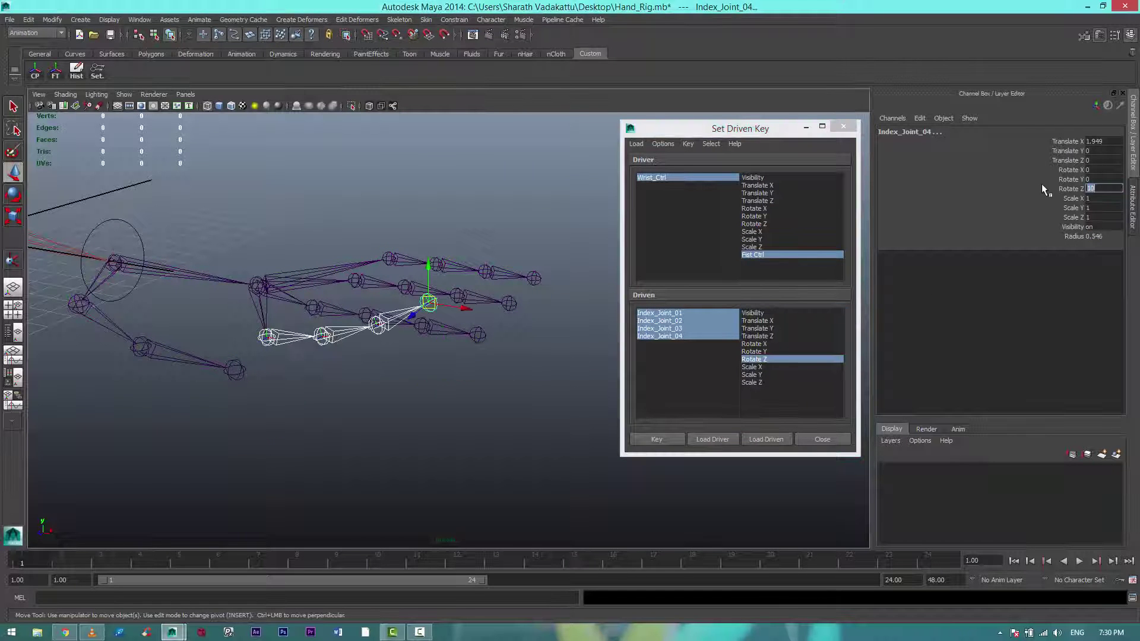
{"action": "type", "text": "5"}
{"action": "key", "text": "Return"}
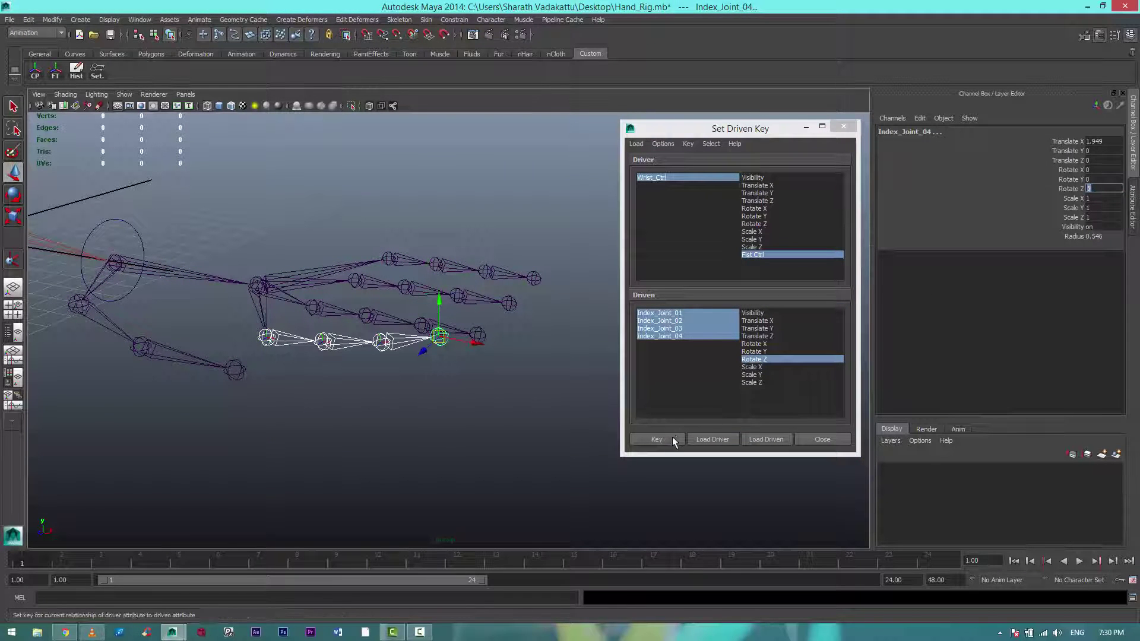
{"action": "left_click", "coordinate": [671, 439]}
- Sweep Fist Ctrl to test the index curl, then reload Wrist_Ctrl's Fist Ctrl as driver
{"action": "left_click", "coordinate": [665, 177]}
{"action": "left_click", "coordinate": [1055, 237]}
{"action": "middle_click_drag", "start_coordinate": [552, 206], "coordinate": [596, 202]}
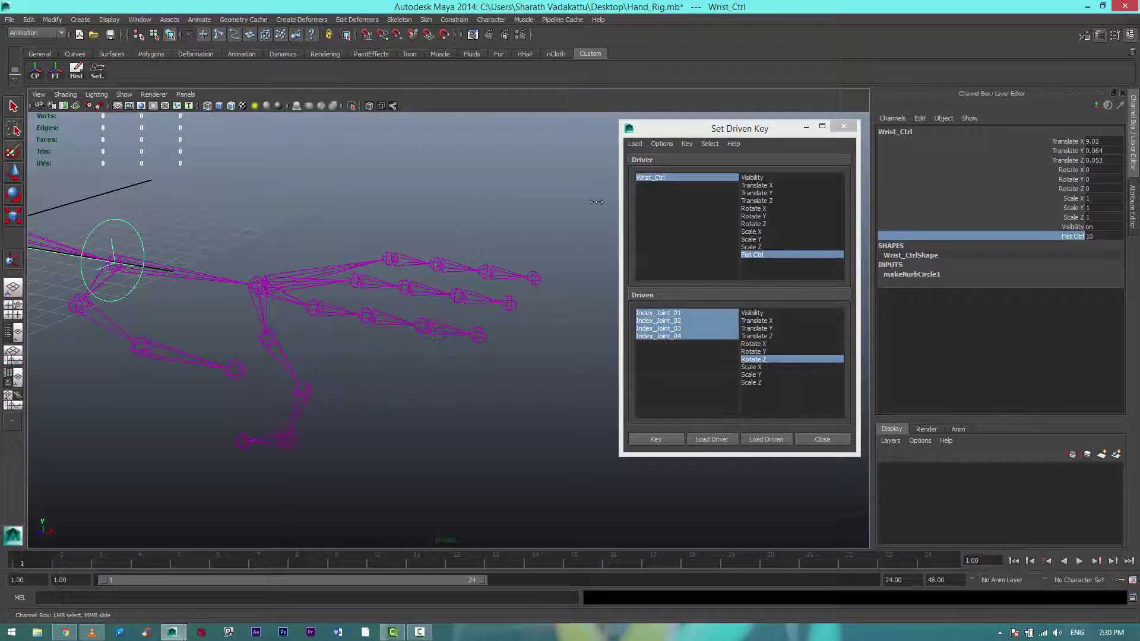
{"action": "left_click_drag", "start_coordinate": [507, 365], "coordinate": [183, 245], "text": "alt"}
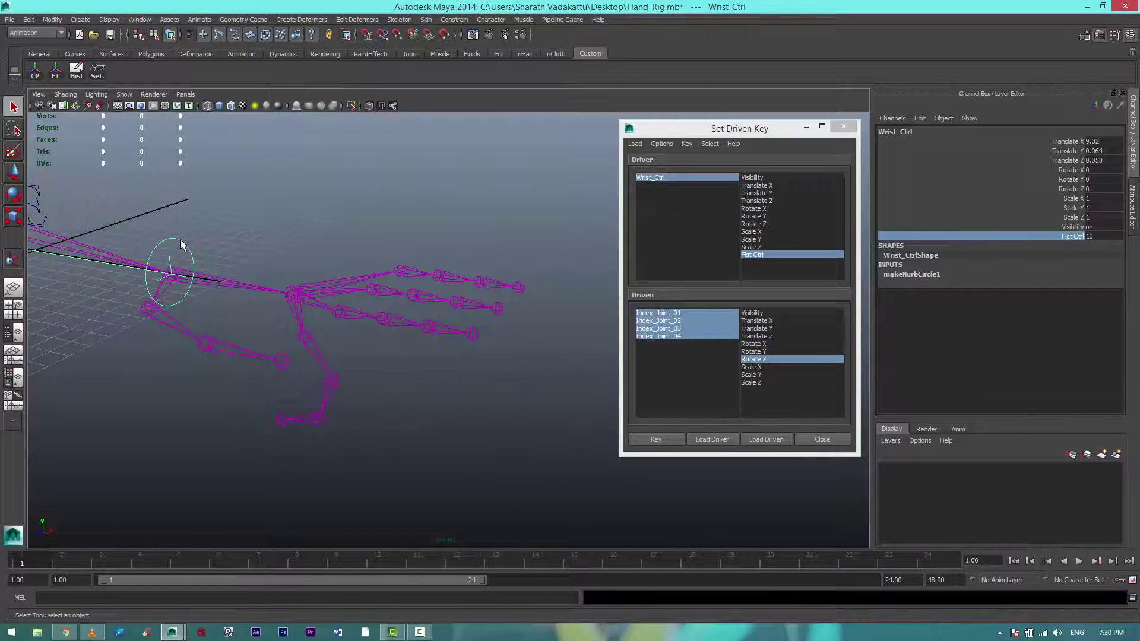
{"action": "left_click", "coordinate": [682, 178]}
{"action": "left_click", "coordinate": [721, 440]}
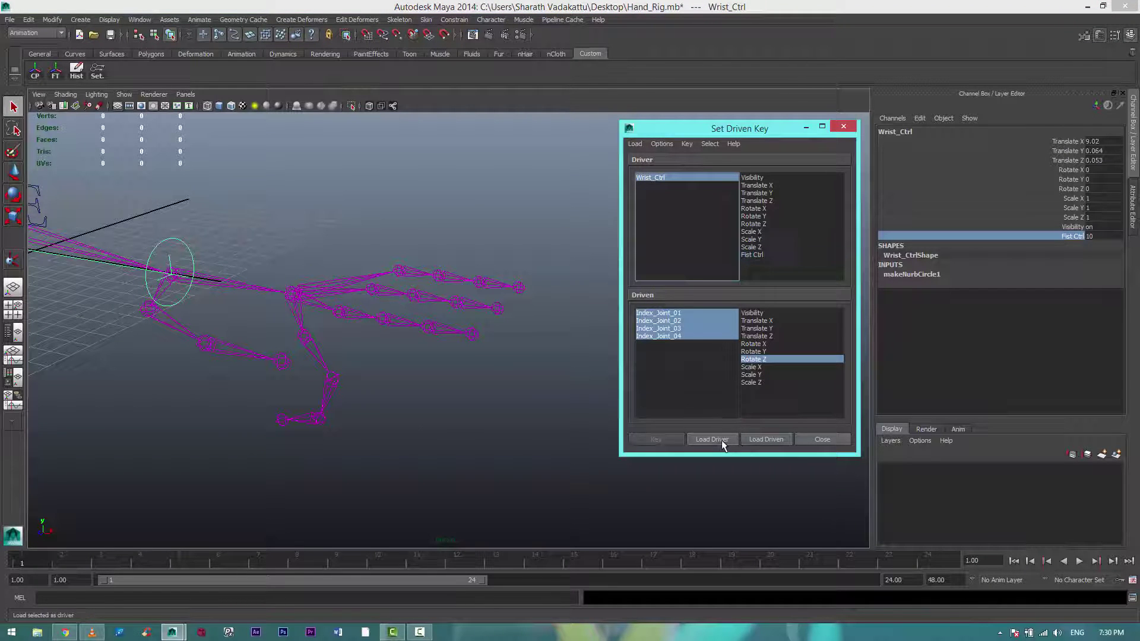
{"action": "left_click", "coordinate": [752, 255]}
- Load Middle_Joint_01–04 as driven on Rotate Z and key the straight middle finger pose
{"action": "left_click", "coordinate": [340, 310]}
{"action": "right_click_drag", "start_coordinate": [339, 310], "coordinate": [340, 405]}
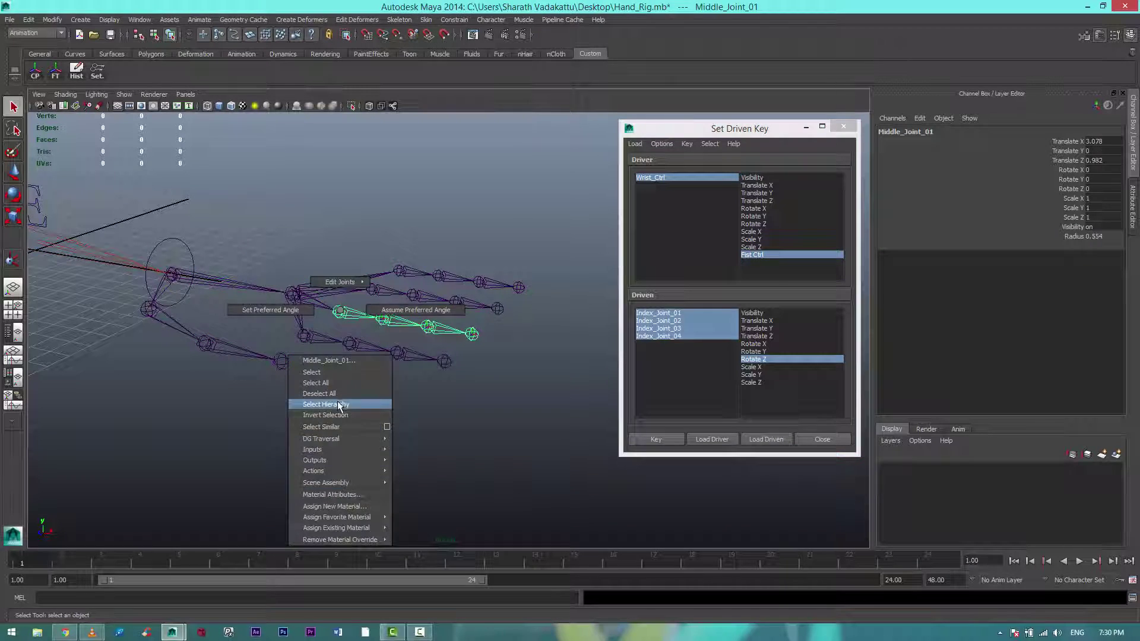
{"action": "left_click", "coordinate": [765, 439]}
{"action": "left_click", "coordinate": [752, 359]}
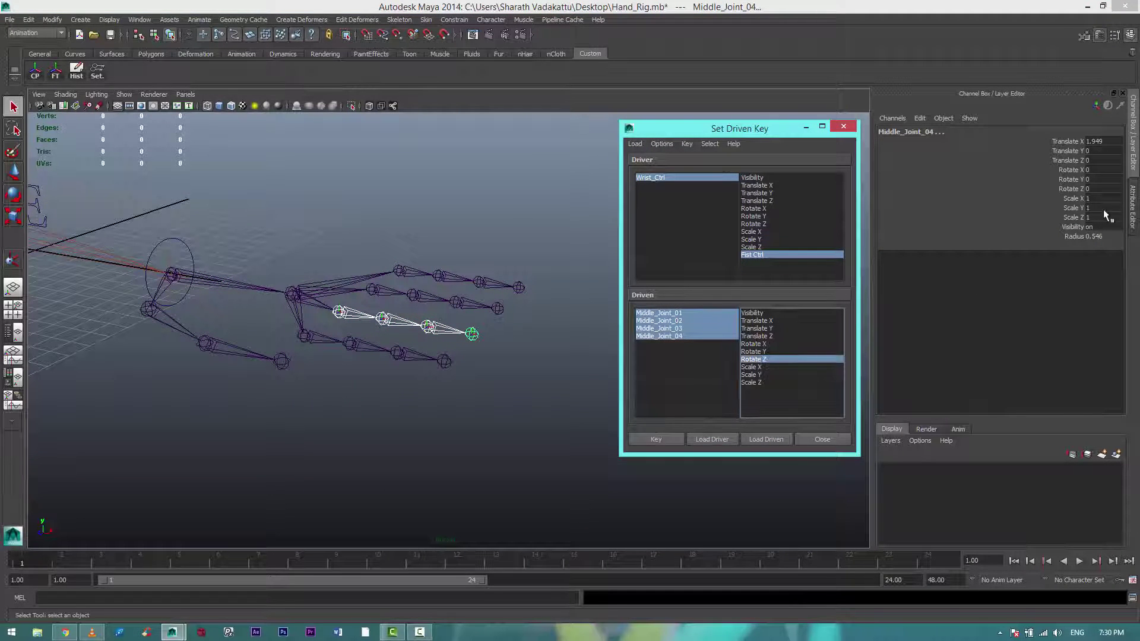
{"action": "left_click", "coordinate": [671, 439]}
{"action": "left_click", "coordinate": [688, 177]}
- Curl the middle joints to Rotate Z -55 and key the curled pose
{"action": "left_click", "coordinate": [775, 360]}
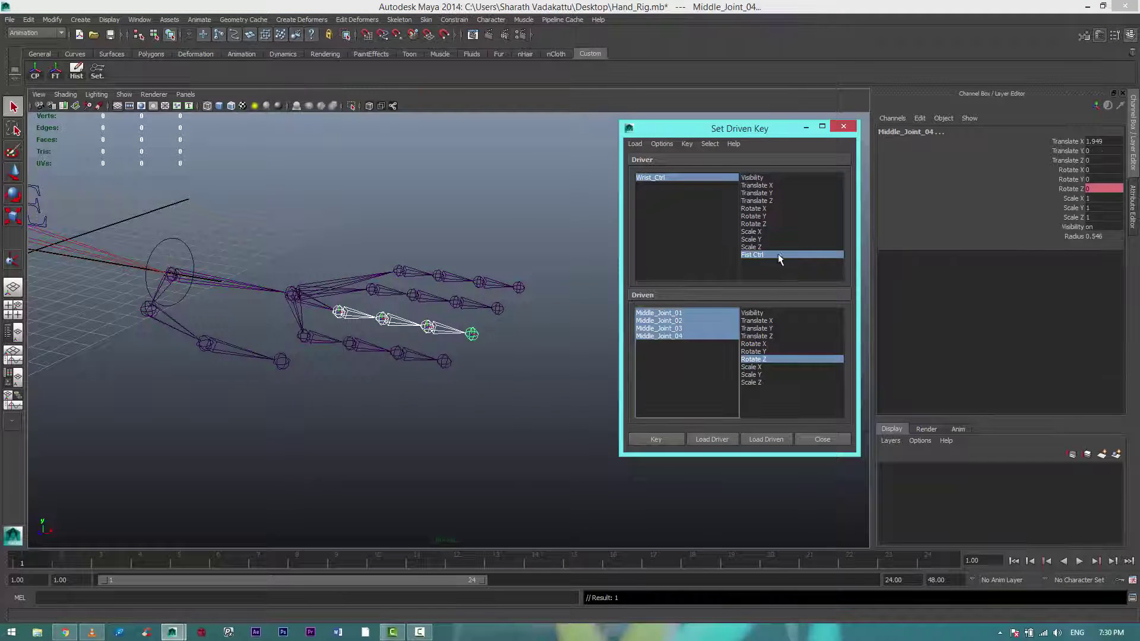
{"action": "left_click", "coordinate": [777, 254]}
{"action": "left_click", "coordinate": [774, 360]}
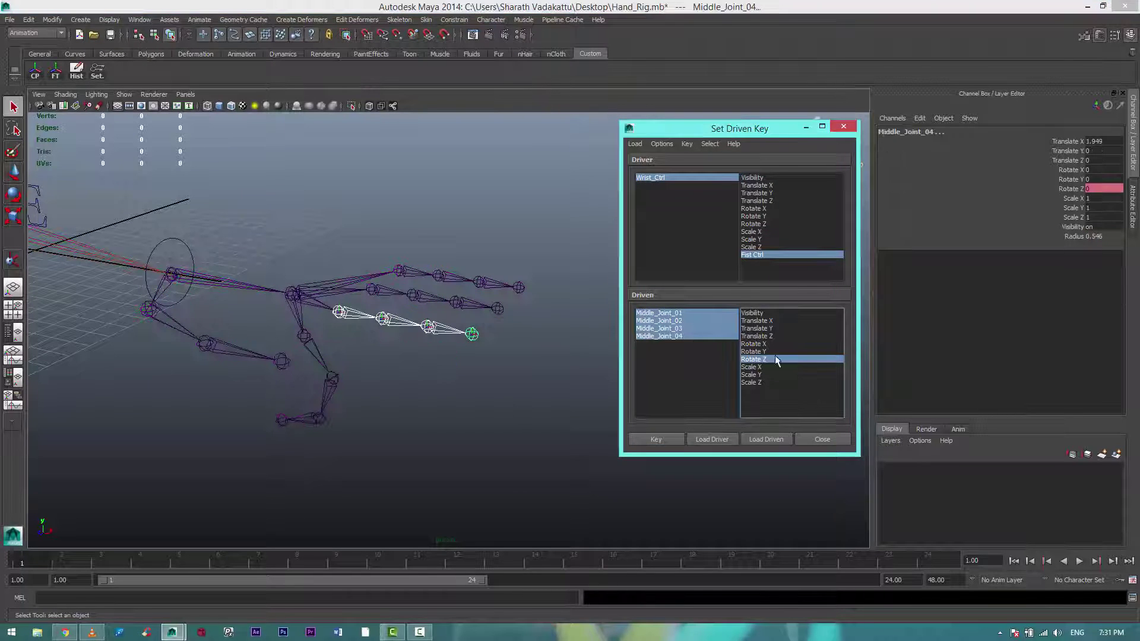
{"action": "type", "text": "-55"}
{"action": "key", "text": "Return"}
{"action": "left_click", "coordinate": [679, 440]}
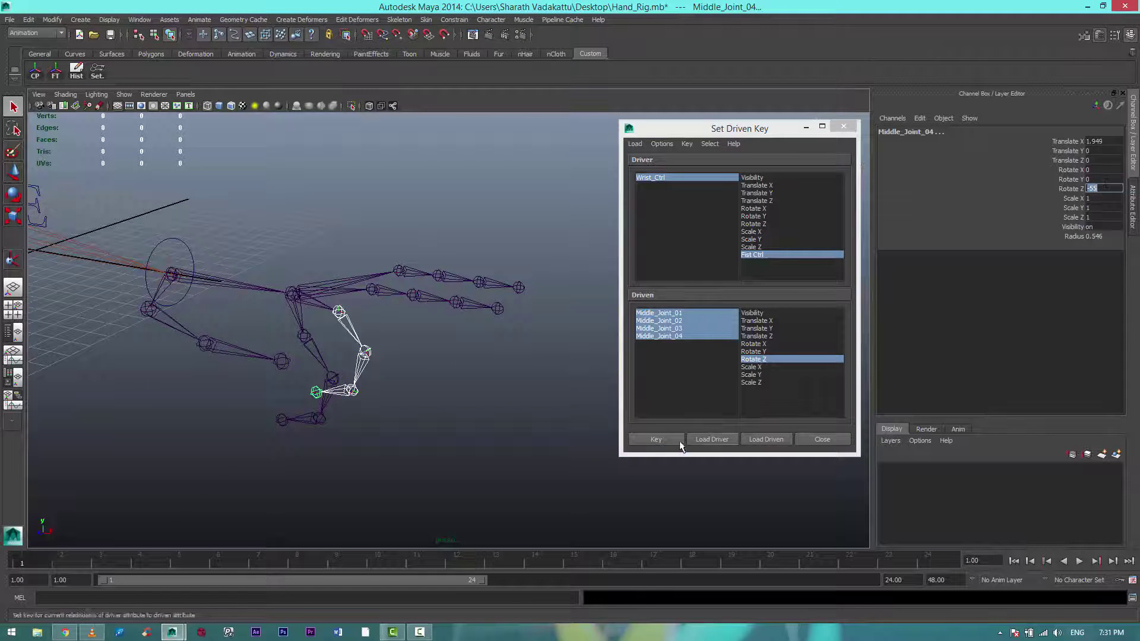
- Set the middle joints' Rotate Z back to 0 and key the straight pose
{"action": "left_click", "coordinate": [715, 188]}
{"action": "left_click", "coordinate": [720, 350]}
{"action": "left_click", "coordinate": [676, 178]}
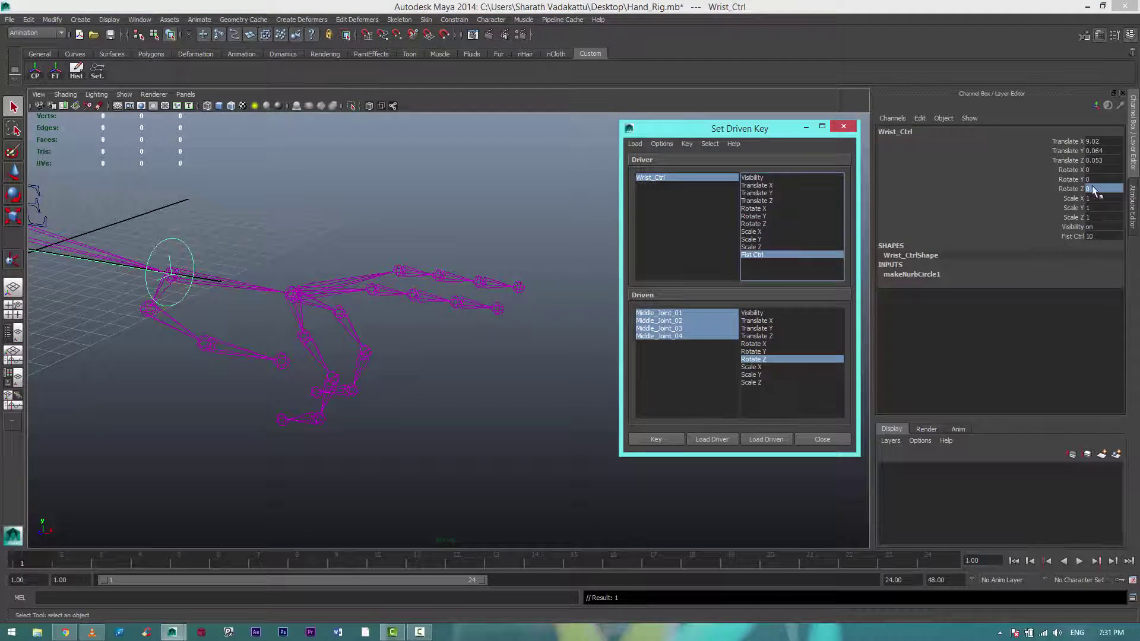
{"action": "left_click", "coordinate": [1092, 236]}
{"action": "type", "text": "0"}
{"action": "key", "text": "Return"}
{"action": "left_click", "coordinate": [691, 337]}
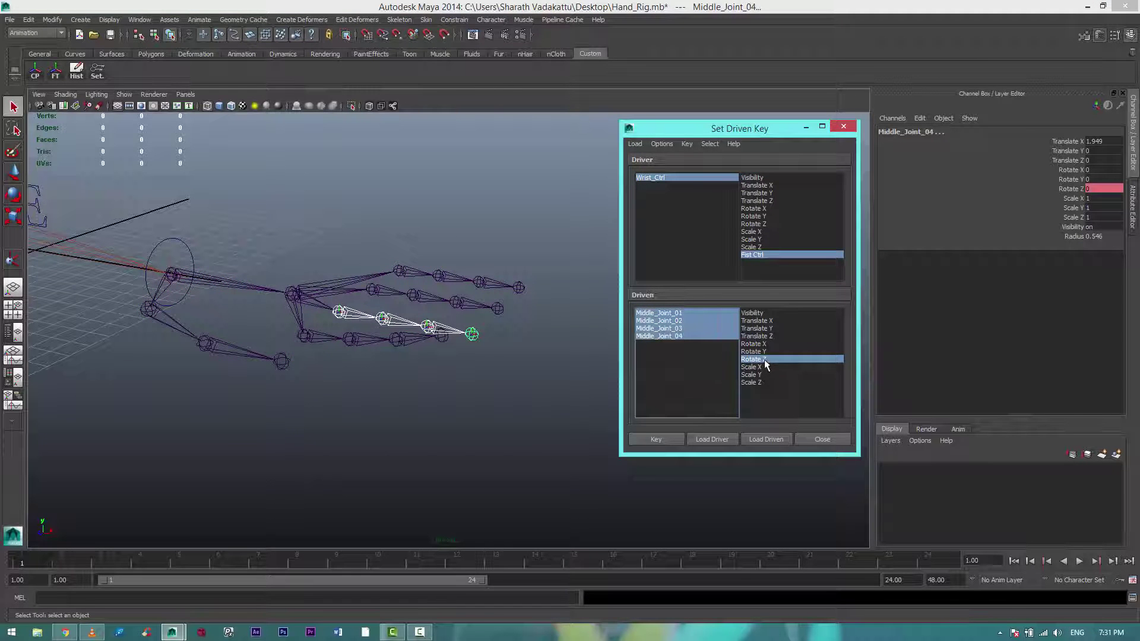
- Key the middle joints at Rotate Z 5 and check the finger follows Fist Ctrl
{"action": "left_click", "coordinate": [1101, 188]}
{"action": "type", "text": "5"}
{"action": "key", "text": "Return"}
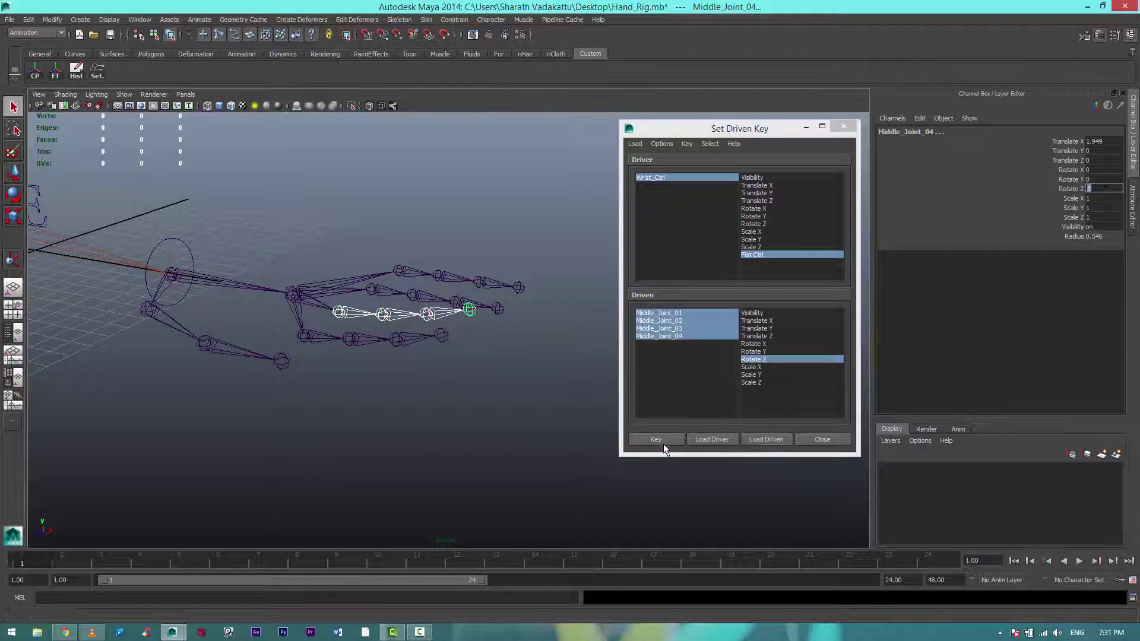
{"action": "left_click", "coordinate": [657, 439]}
{"action": "left_click", "coordinate": [660, 178]}
{"action": "left_click", "coordinate": [1092, 236]}
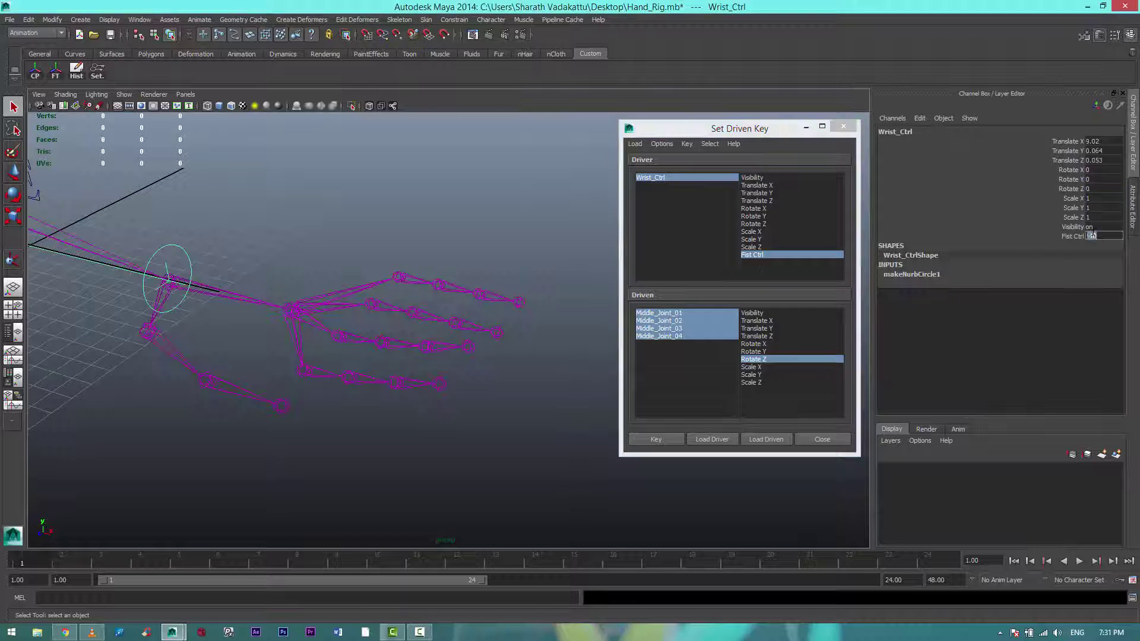
{"action": "left_click", "coordinate": [717, 336]}
{"action": "left_click", "coordinate": [768, 252]}
{"action": "left_click", "coordinate": [1111, 237]}
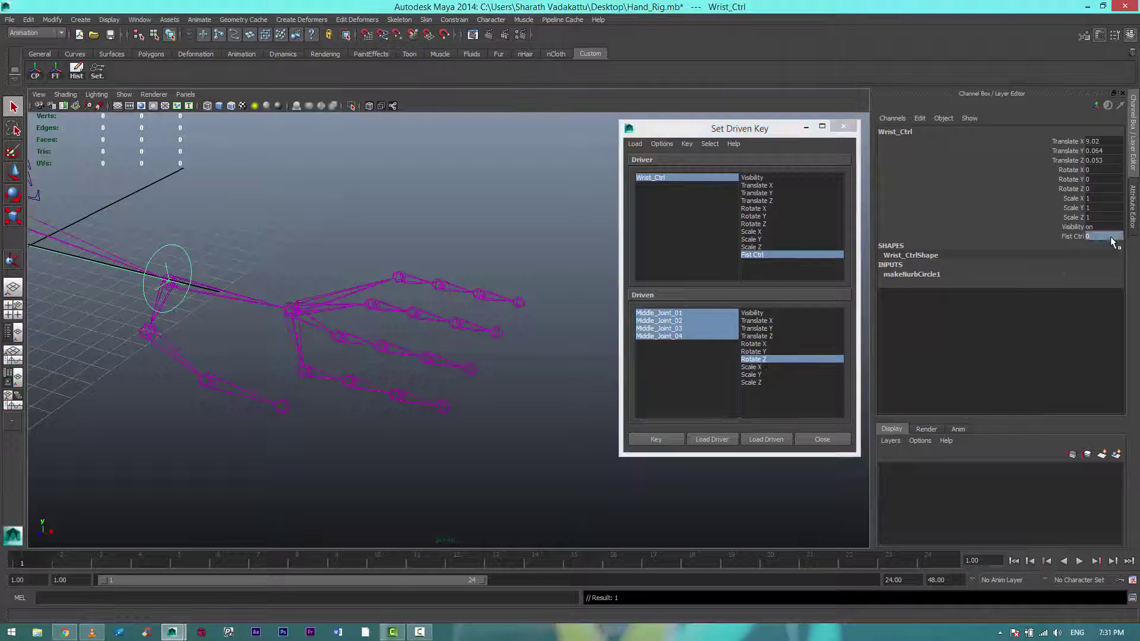
- Select the ring finger joint chain and pick Fist Ctrl as the driver attribute
{"action": "left_click", "coordinate": [687, 325]}
{"action": "left_click_drag", "start_coordinate": [517, 291], "coordinate": [390, 339]}
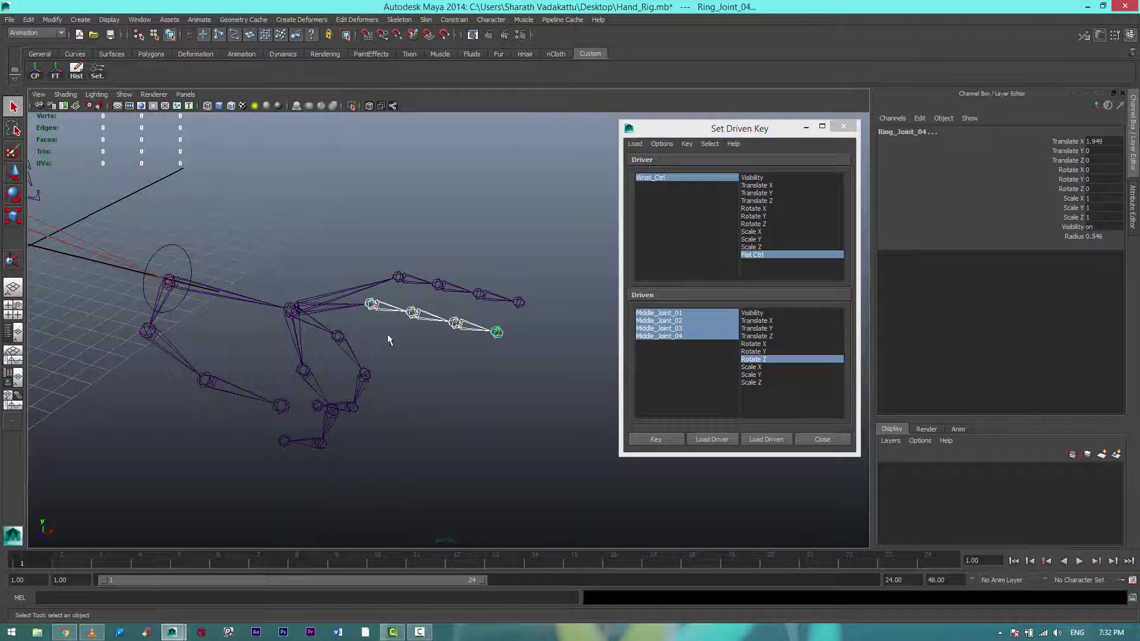
{"action": "left_click", "coordinate": [654, 178]}
{"action": "left_click", "coordinate": [757, 254]}
{"action": "left_click", "coordinate": [665, 320]}
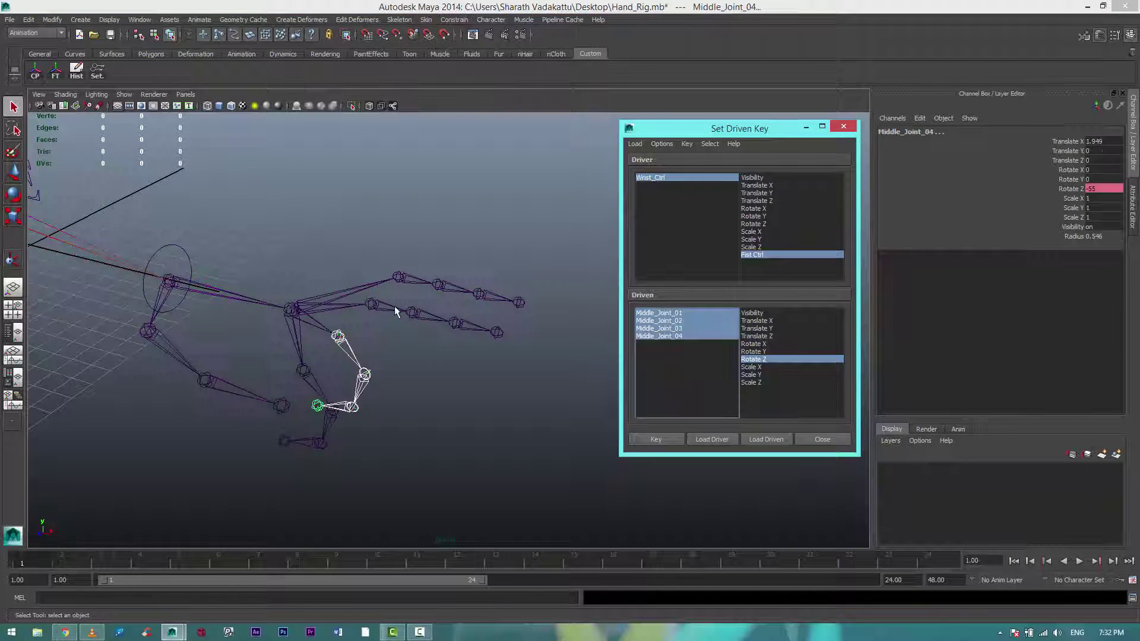
- Load Ring_Joint_01–04 as driven on Rotate Z with Wrist_Ctrl's Fist Ctrl as driver
{"action": "right_click", "coordinate": [372, 306]}
{"action": "left_click", "coordinate": [383, 396]}
{"action": "left_click", "coordinate": [766, 439]}
{"action": "left_click", "coordinate": [752, 255]}
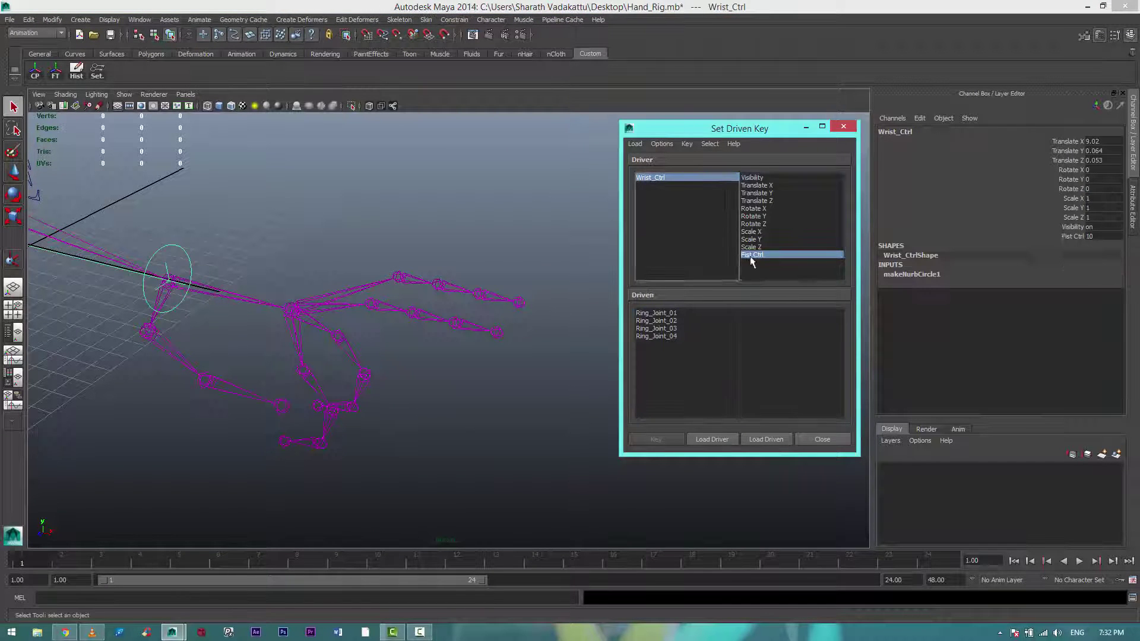
{"action": "left_click_drag", "start_coordinate": [655, 313], "coordinate": [656, 336]}
{"action": "left_click", "coordinate": [753, 359]}
{"action": "left_click", "coordinate": [654, 178]}
{"action": "left_click", "coordinate": [1091, 236]}
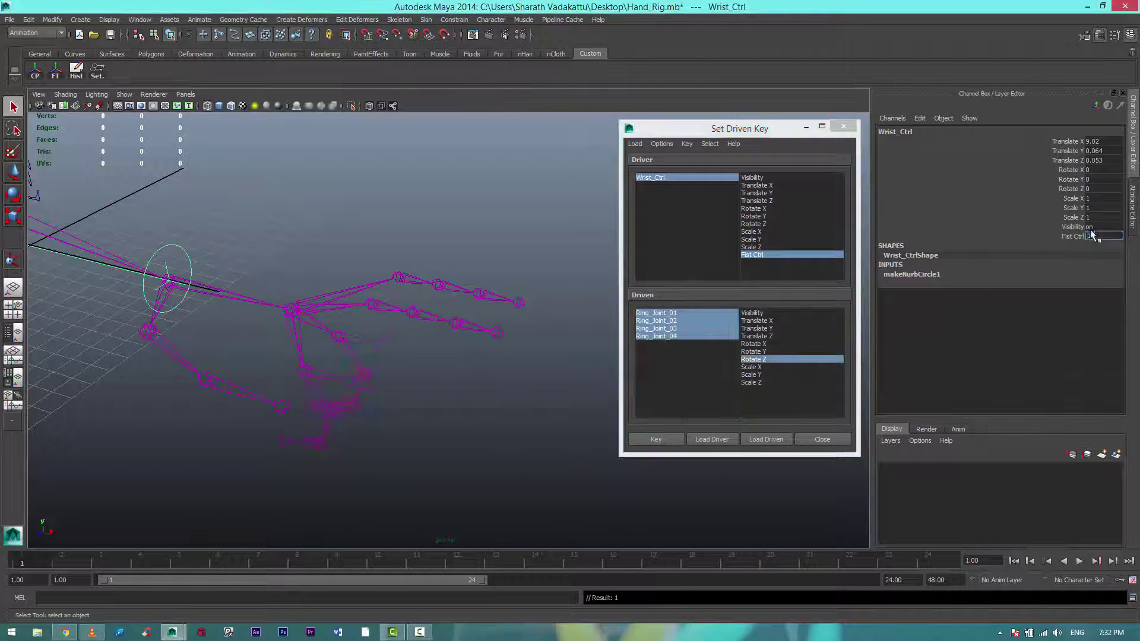
- Key the ring finger curled at Rotate Z -55 and straight at 0
{"action": "left_click", "coordinate": [671, 335]}
{"action": "left_click", "coordinate": [1095, 188]}
{"action": "type", "text": "-55"}
{"action": "key", "text": "Return"}
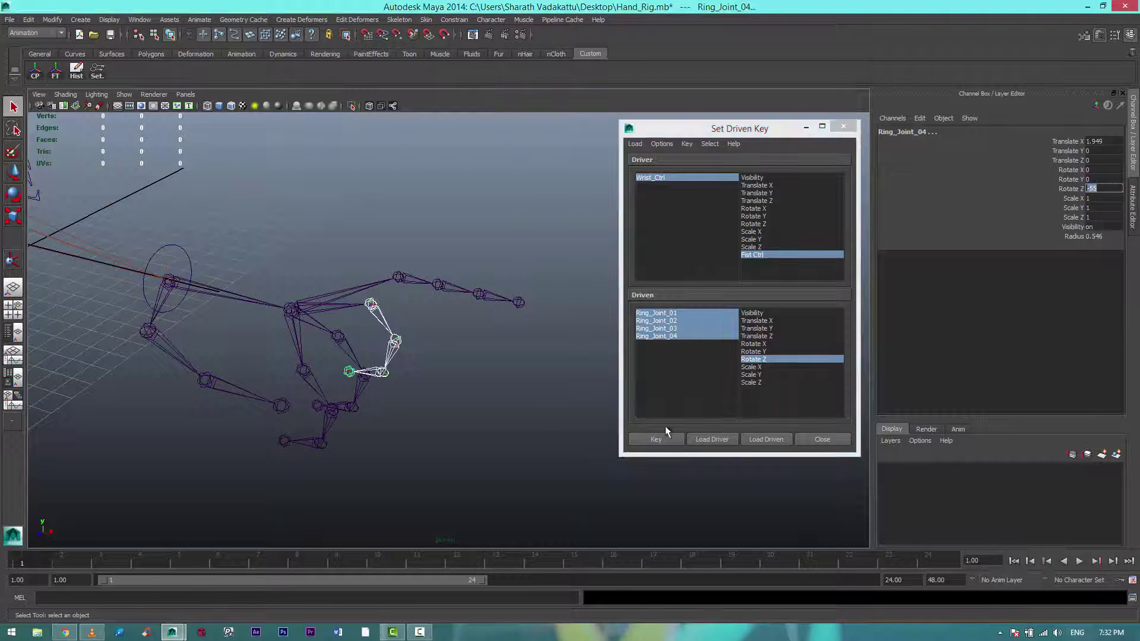
{"action": "left_click", "coordinate": [656, 439]}
{"action": "left_click", "coordinate": [649, 177]}
{"action": "left_click", "coordinate": [1091, 235]}
{"action": "type", "text": "0"}
{"action": "key", "text": "Return"}
{"action": "left_click", "coordinate": [656, 321]}
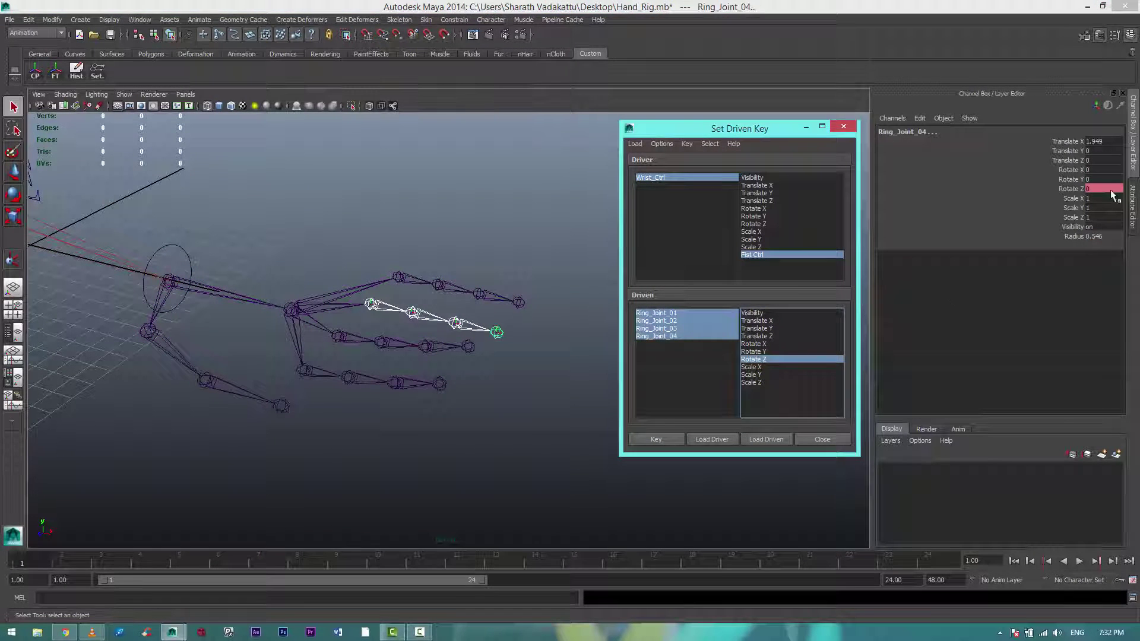
- Load Pinky_Joint_01–04 as driven on Rotate Z against Fist Ctrl
{"action": "left_click", "coordinate": [398, 276]}
{"action": "right_click", "coordinate": [398, 276]}
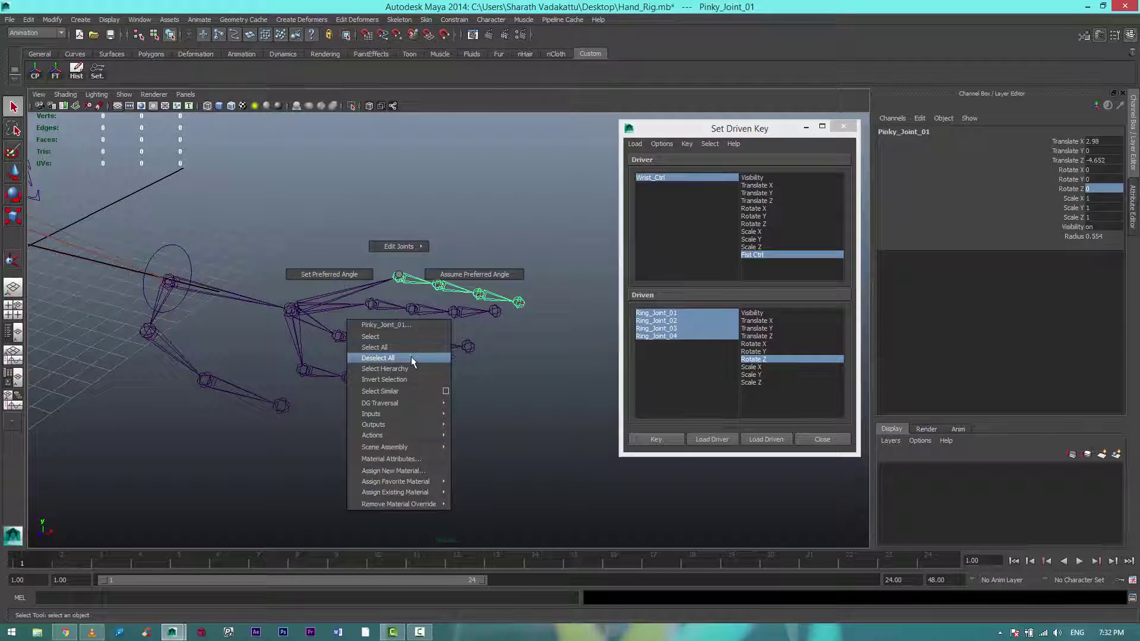
{"action": "left_click", "coordinate": [384, 368]}
{"action": "left_click", "coordinate": [765, 439]}
{"action": "left_click", "coordinate": [712, 177]}
{"action": "left_click", "coordinate": [1096, 236]}
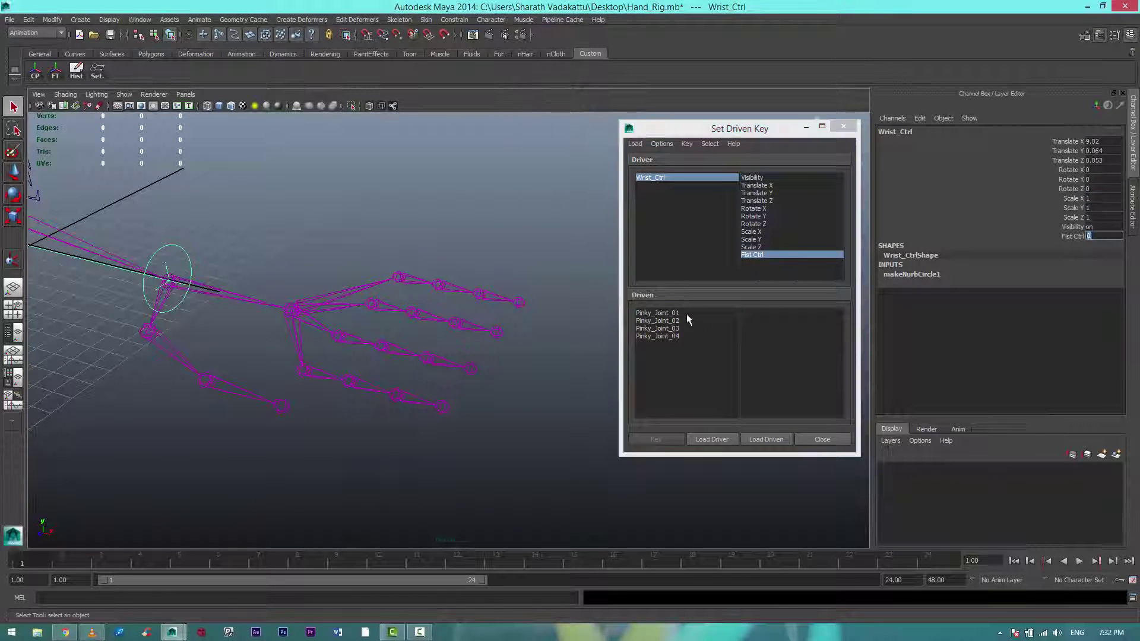
{"action": "left_click", "coordinate": [753, 359]}
{"action": "mouse_move", "coordinate": [655, 313]}
{"action": "left_mouse_down"}
{"action": "mouse_move", "coordinate": [656, 336]}
{"action": "mouse_move", "coordinate": [691, 336]}
{"action": "left_mouse_up"}
{"action": "left_click", "coordinate": [700, 178]}
- At Fist Ctrl 10, bend the pinky joints to Rotate Z -55 and key it
{"action": "type", "text": "10"}
{"action": "key", "text": "Return"}
{"action": "left_click", "coordinate": [1103, 188]}
{"action": "type", "text": "-55"}
{"action": "key", "text": "Return"}
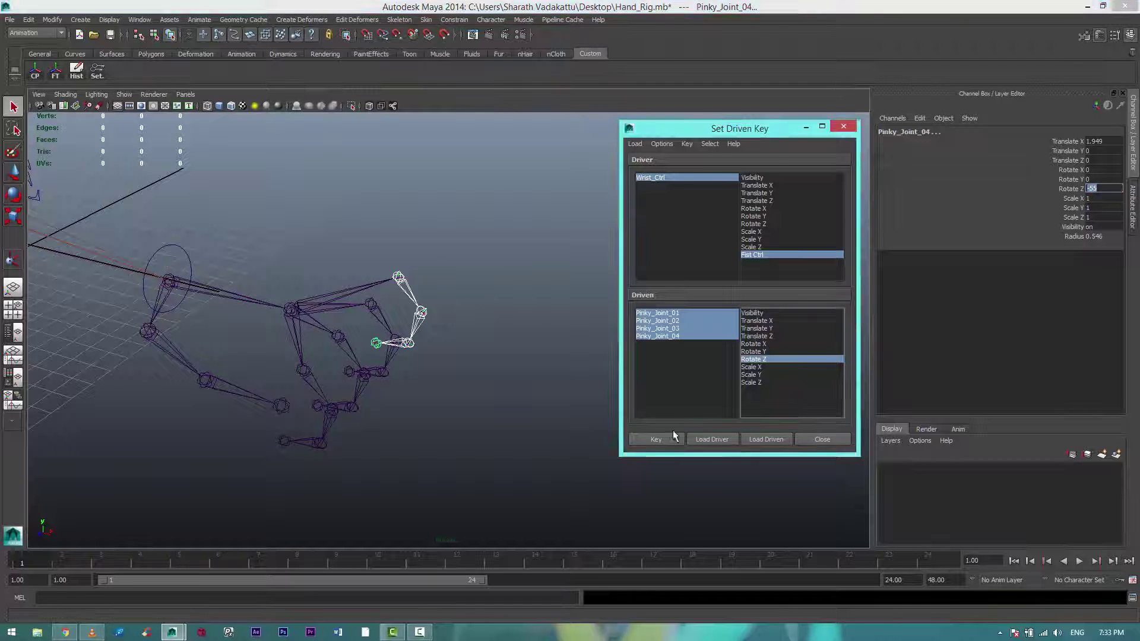
{"action": "left_click", "coordinate": [675, 436]}
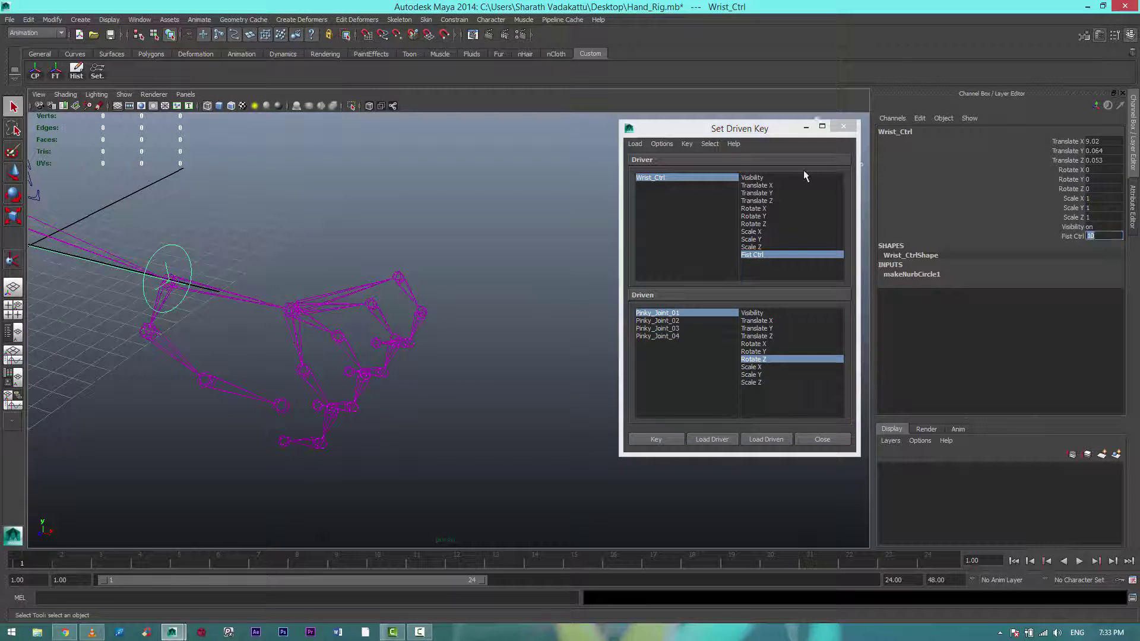
- Key the pinky's straight pose and reset Fist Ctrl to 0
{"action": "left_click_drag", "start_coordinate": [682, 313], "coordinate": [682, 336]}
{"action": "left_click", "coordinate": [1098, 188]}
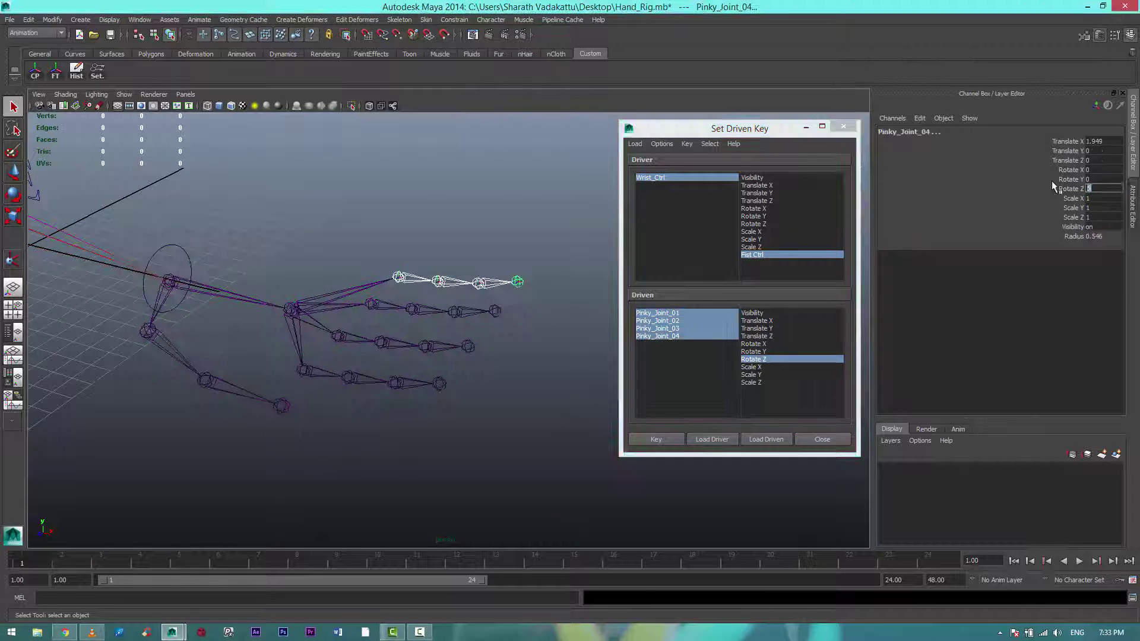
{"action": "left_click", "coordinate": [752, 414]}
{"action": "left_click", "coordinate": [145, 307]}
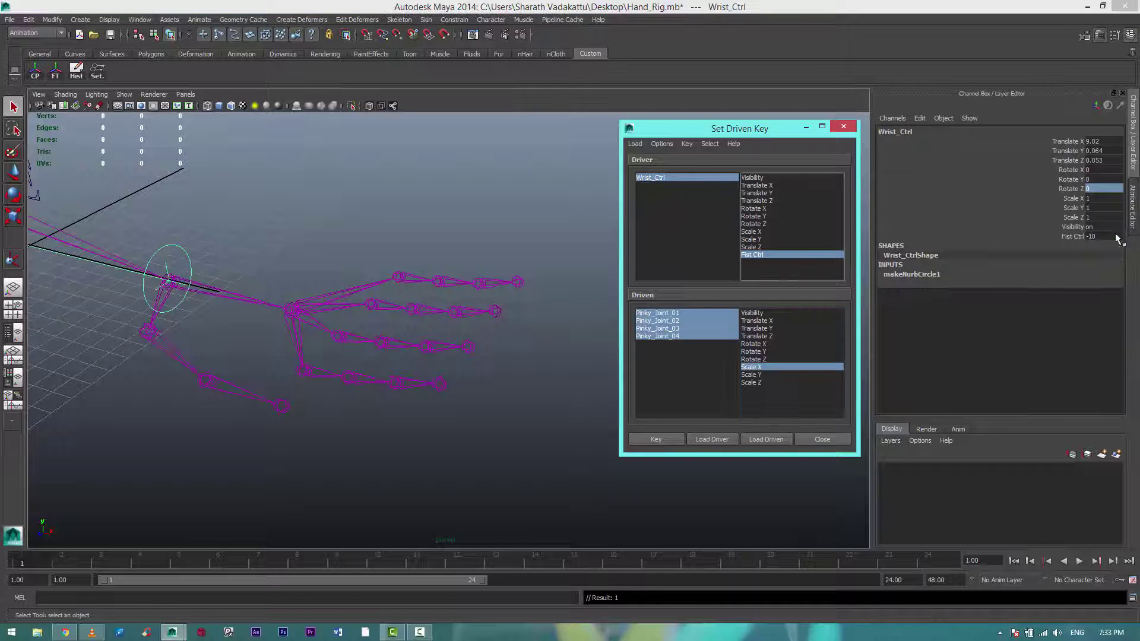
{"action": "left_click", "coordinate": [1105, 236]}
{"action": "type", "text": "0"}
{"action": "key", "text": "Return"}
{"action": "left_click", "coordinate": [148, 334]}
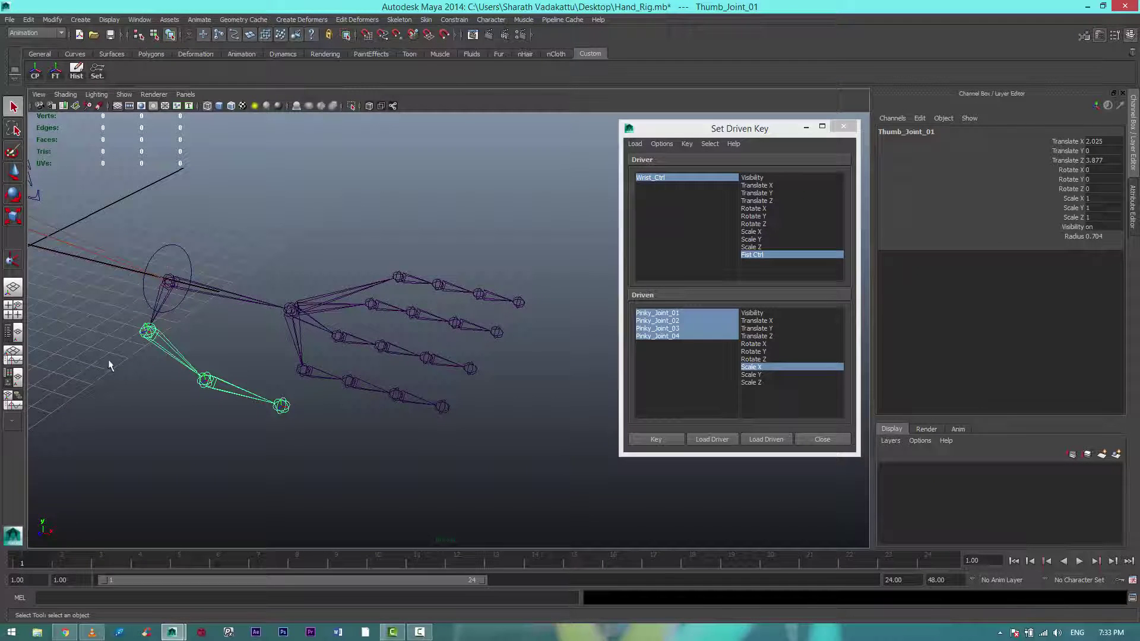
- Load Thumb_Joint_01–03 as driven on Rotate Y and Z and key the rest pose
{"action": "right_click_drag", "start_coordinate": [134, 330], "coordinate": [131, 423]}
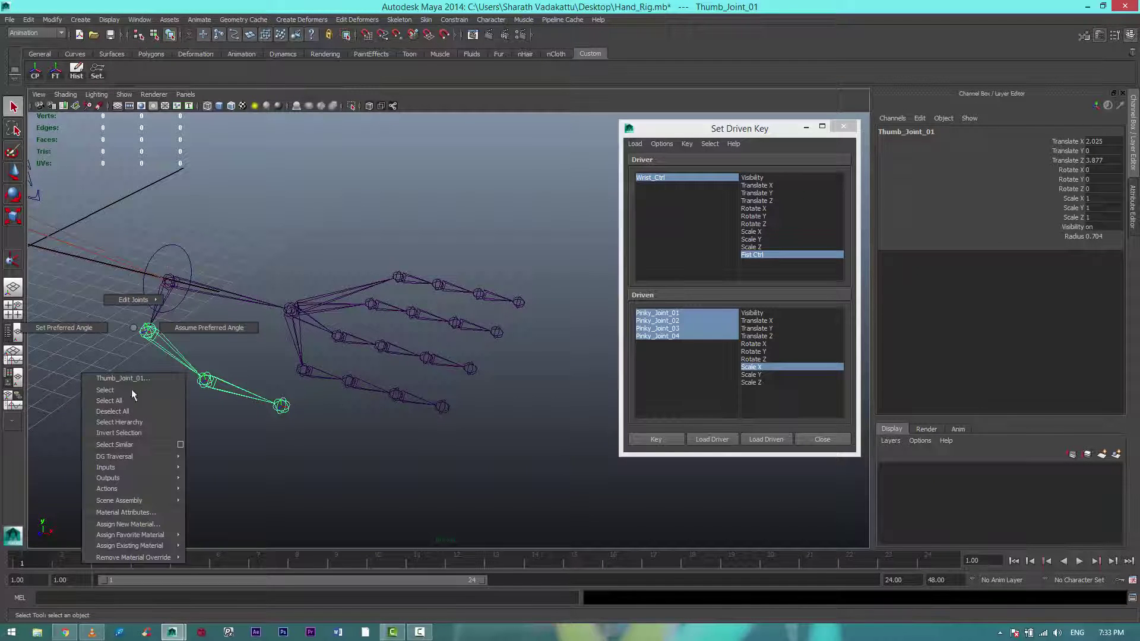
{"action": "left_click", "coordinate": [755, 436]}
{"action": "left_click_drag", "start_coordinate": [687, 313], "coordinate": [690, 330]}
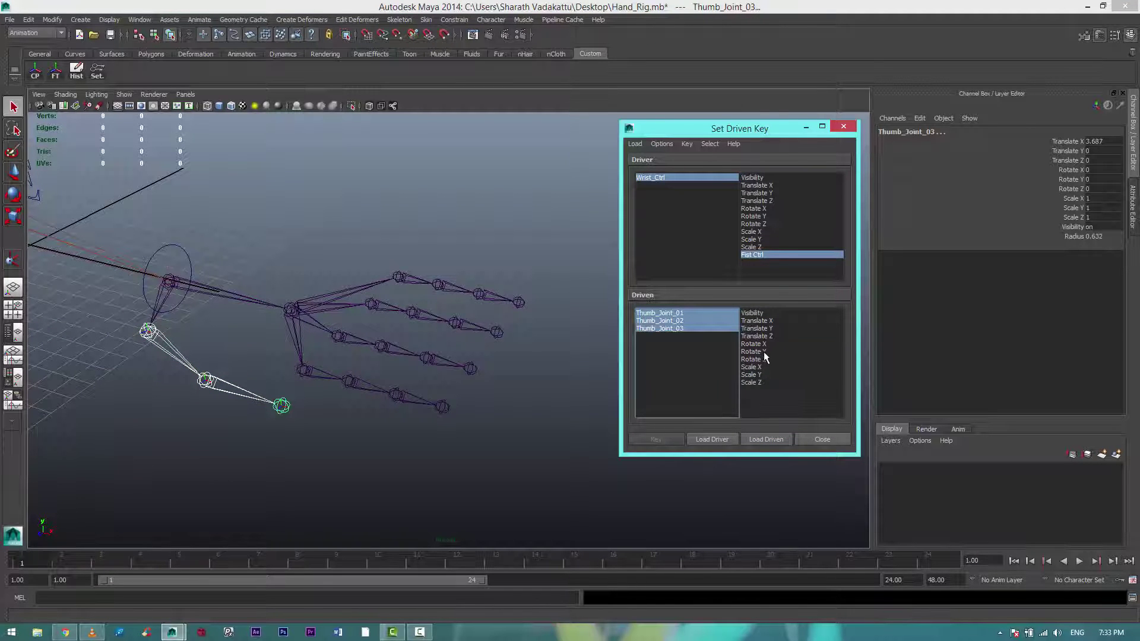
{"action": "left_click_drag", "start_coordinate": [764, 352], "coordinate": [764, 360]}
{"action": "left_click", "coordinate": [665, 440]}
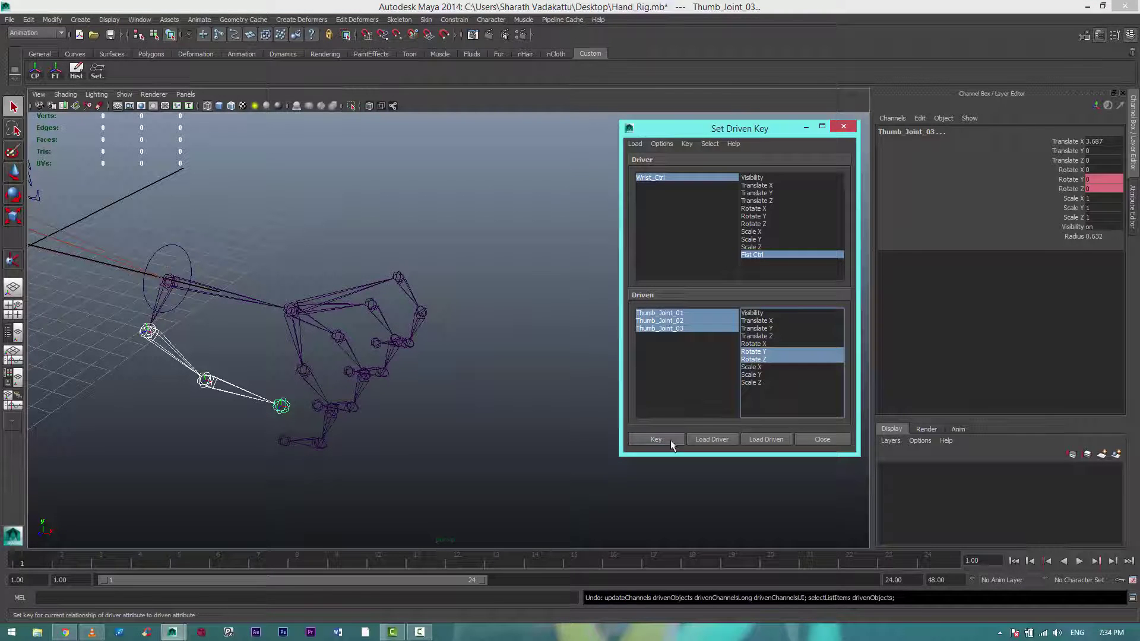
- Key the thumb curled at Rotate Y 15 and Rotate Z -25
{"action": "left_click", "coordinate": [1099, 179]}
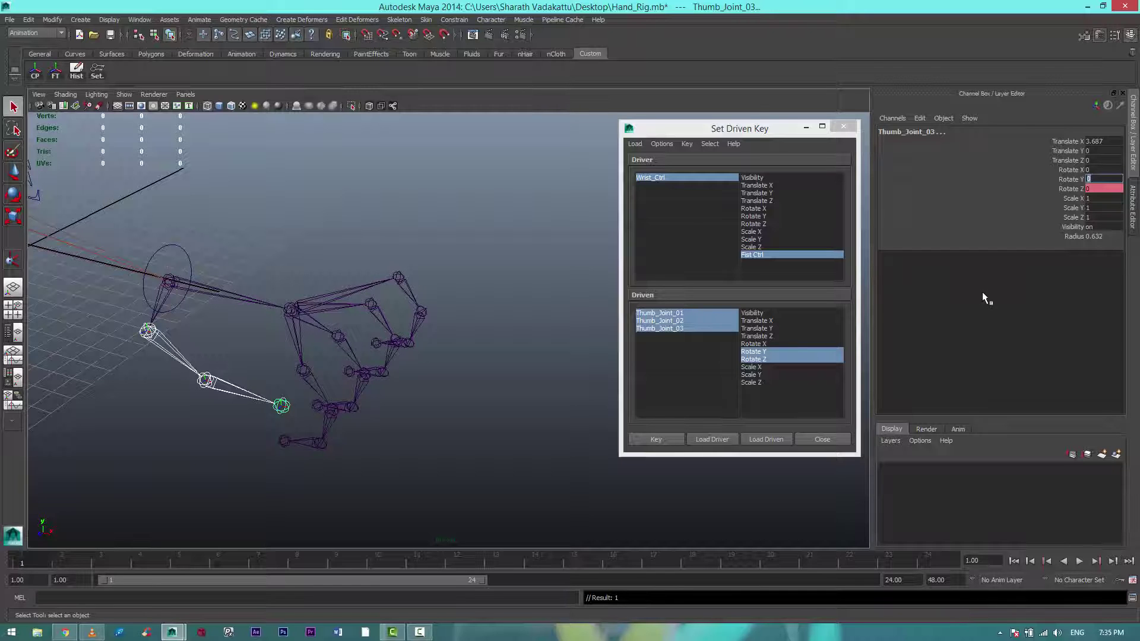
{"action": "type", "text": "15"}
{"action": "key", "text": "Tab"}
{"action": "type", "text": "-25"}
{"action": "key", "text": "Return"}
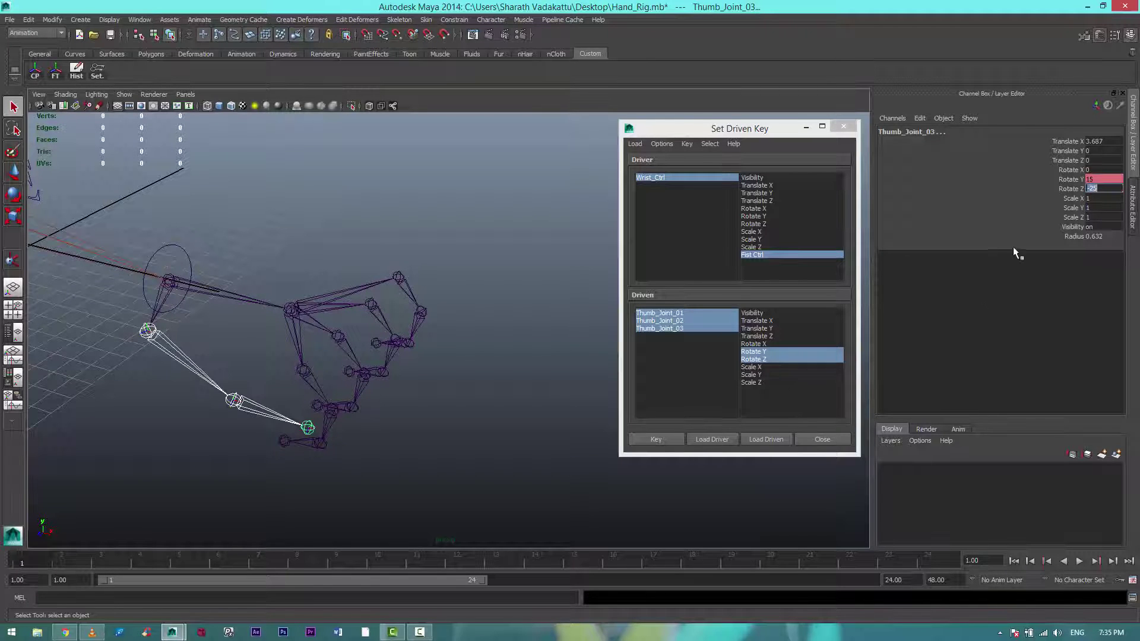
{"action": "left_click", "coordinate": [712, 177]}
- Key the thumb at rotation -5 for Fist Ctrl -10, then close Set Driven Key
{"action": "left_click", "coordinate": [773, 255]}
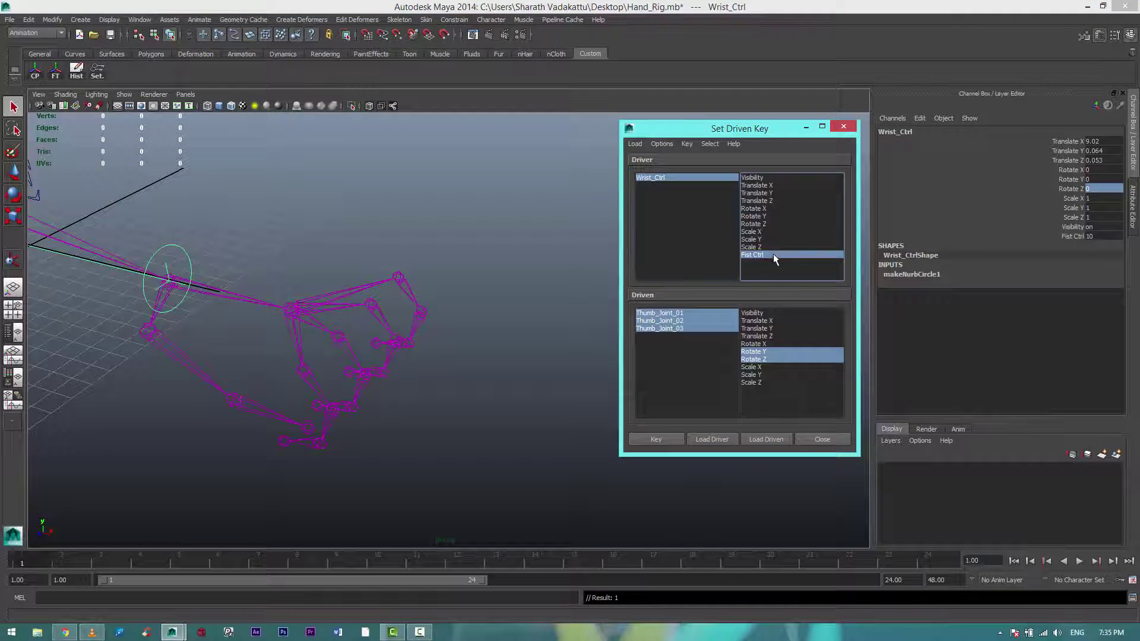
{"action": "left_click", "coordinate": [1098, 235]}
{"action": "type", "text": "-10"}
{"action": "key", "text": "Return"}
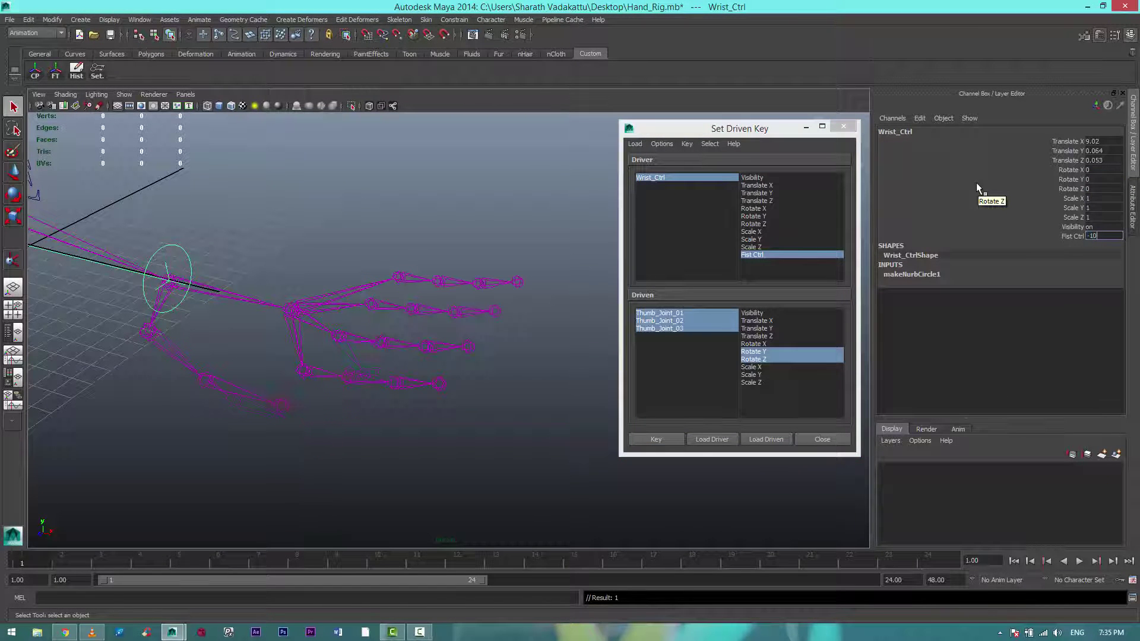
{"action": "left_click", "coordinate": [689, 328]}
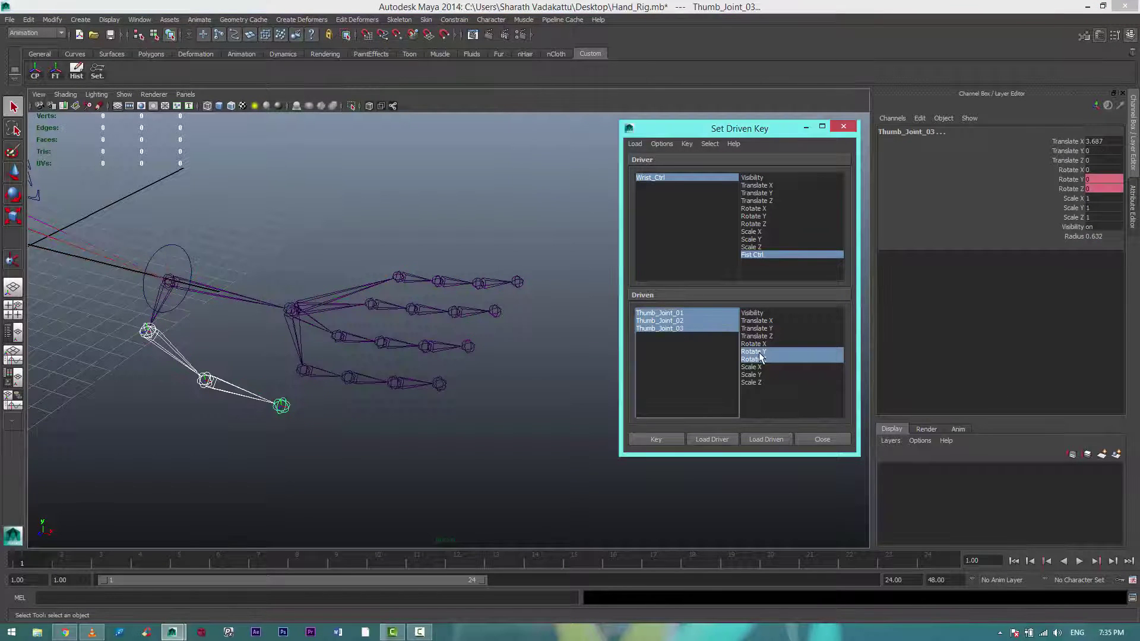
{"action": "double_click", "coordinate": [1112, 179]}
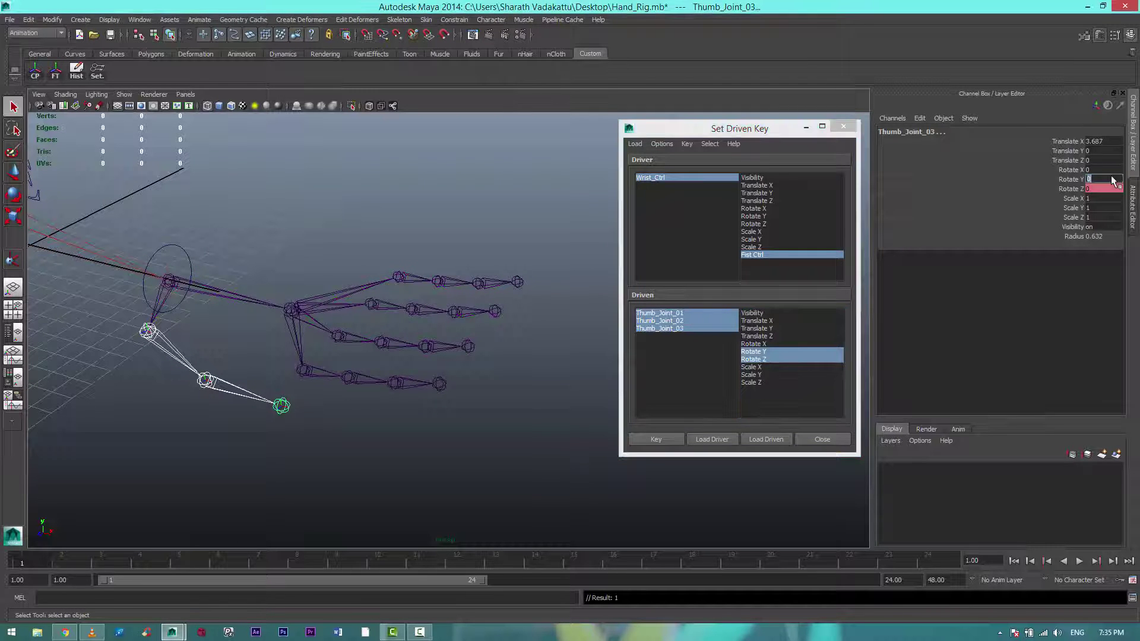
{"action": "type", "text": "5"}
{"action": "key", "text": "Tab"}
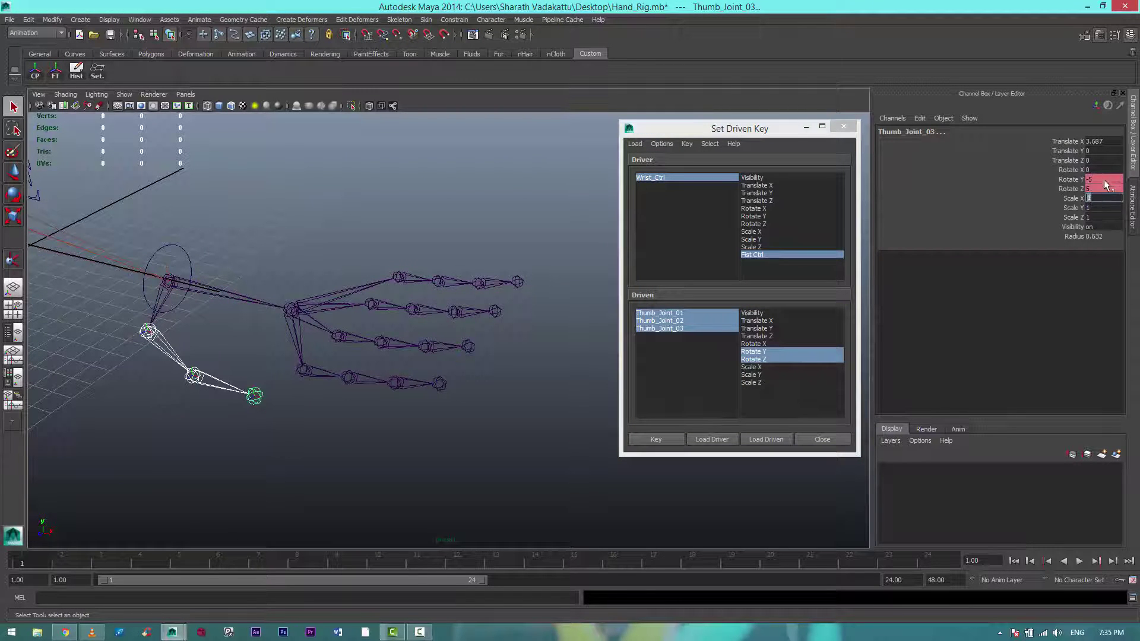
{"action": "left_click", "coordinate": [655, 440]}
{"action": "left_click", "coordinate": [822, 439]}
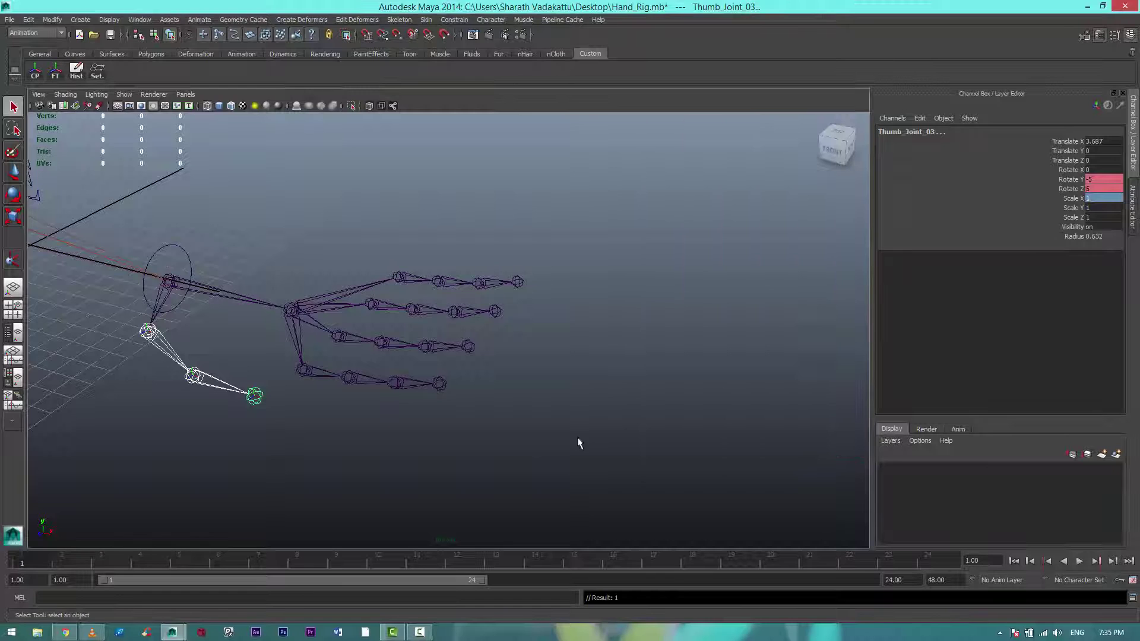
- Frame the hand and scrub Fist Ctrl to confirm the fingers curl into a fist
{"action": "left_click", "coordinate": [175, 246]}
{"action": "key", "text": "f"}
{"action": "left_click_drag", "start_coordinate": [356, 381], "coordinate": [378, 390], "text": "alt"}
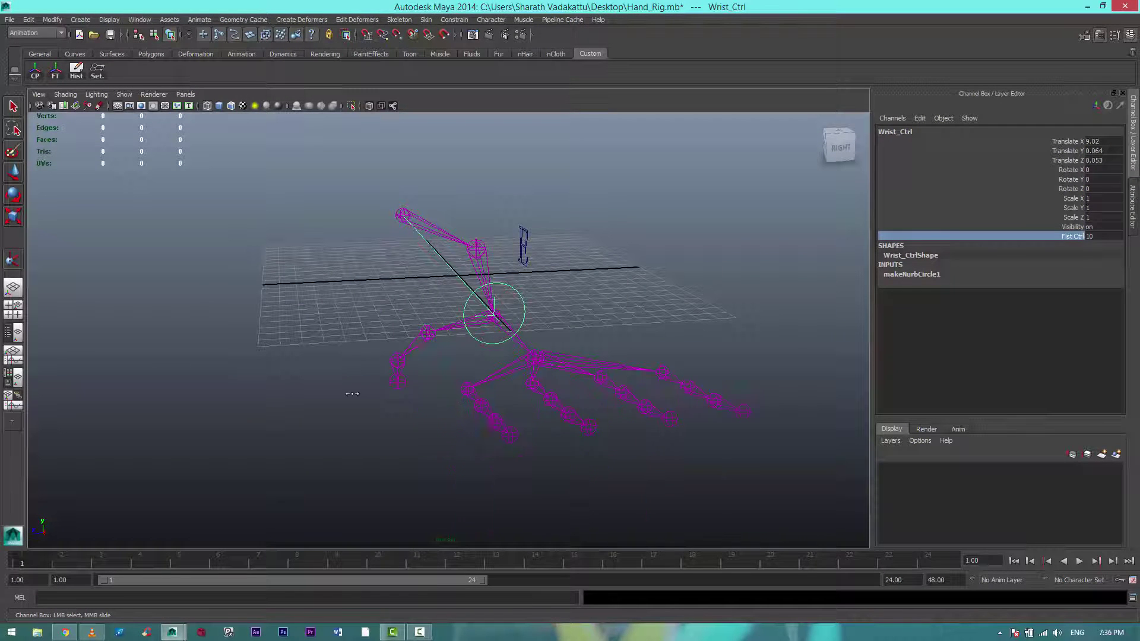
{"action": "middle_click_drag", "start_coordinate": [380, 401], "coordinate": [462, 425]}
- Test-move Wrist_Ctrl and Lefthand_PV_Ctrl, then save the scene as Hand_Rig.mb
{"action": "key", "text": "w"}
{"action": "mouse_move", "coordinate": [500, 297]}
{"action": "left_mouse_down"}
{"action": "mouse_move", "coordinate": [502, 330]}
{"action": "mouse_move", "coordinate": [511, 272]}
{"action": "mouse_move", "coordinate": [509, 321]}
{"action": "left_mouse_up"}
{"action": "left_click", "coordinate": [380, 232]}
{"action": "mouse_move", "coordinate": [380, 232]}
{"action": "left_mouse_down"}
{"action": "mouse_move", "coordinate": [413, 217]}
{"action": "mouse_move", "coordinate": [271, 232]}
{"action": "mouse_move", "coordinate": [331, 209]}
{"action": "mouse_move", "coordinate": [355, 157]}
{"action": "mouse_move", "coordinate": [357, 199]}
{"action": "left_mouse_up"}
{"action": "key", "text": "ctrl+s"}
{"action": "left_click_drag", "start_coordinate": [471, 364], "coordinate": [460, 349], "text": "alt"}
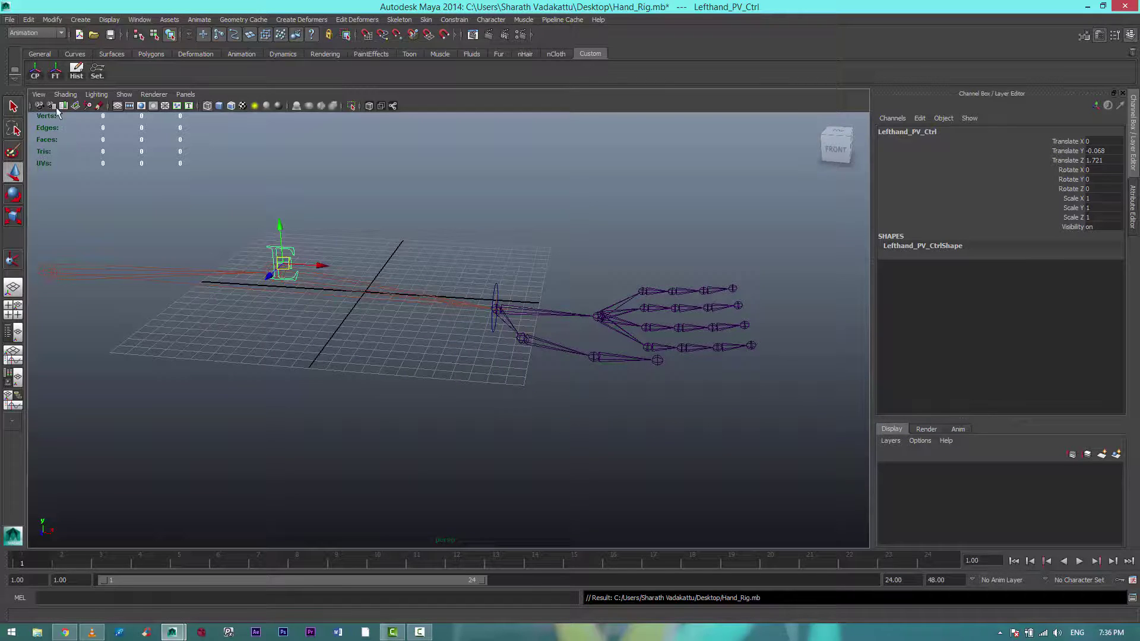